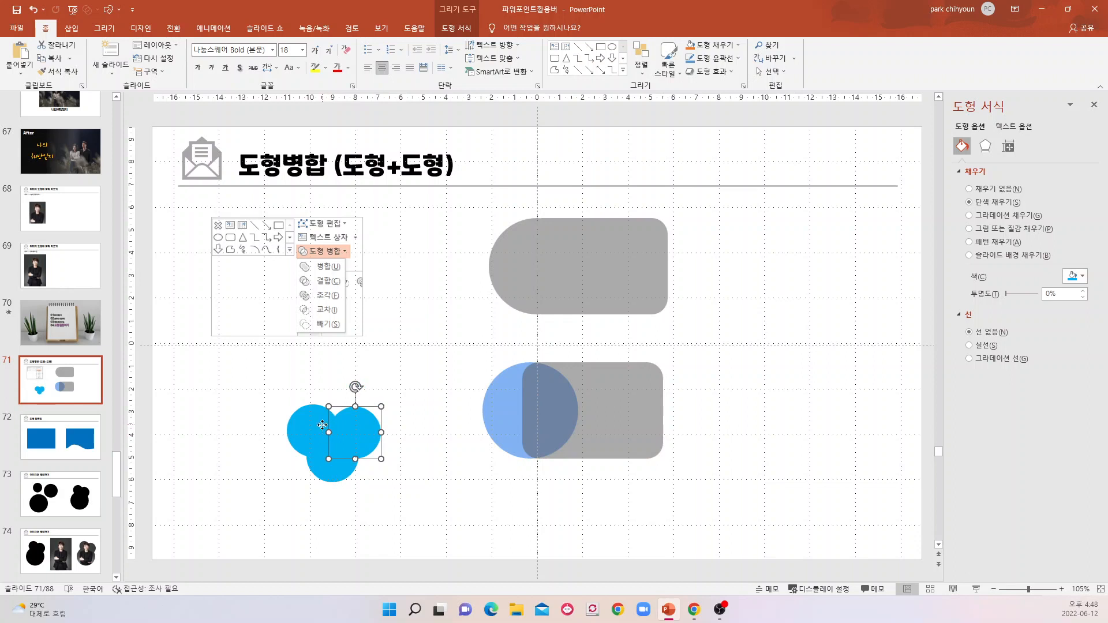
Merge the three overlapping blue circles into one shape with Union and move it up below the menu picture.
left_click(321, 428, "shift")
left_click(332, 470, "shift")
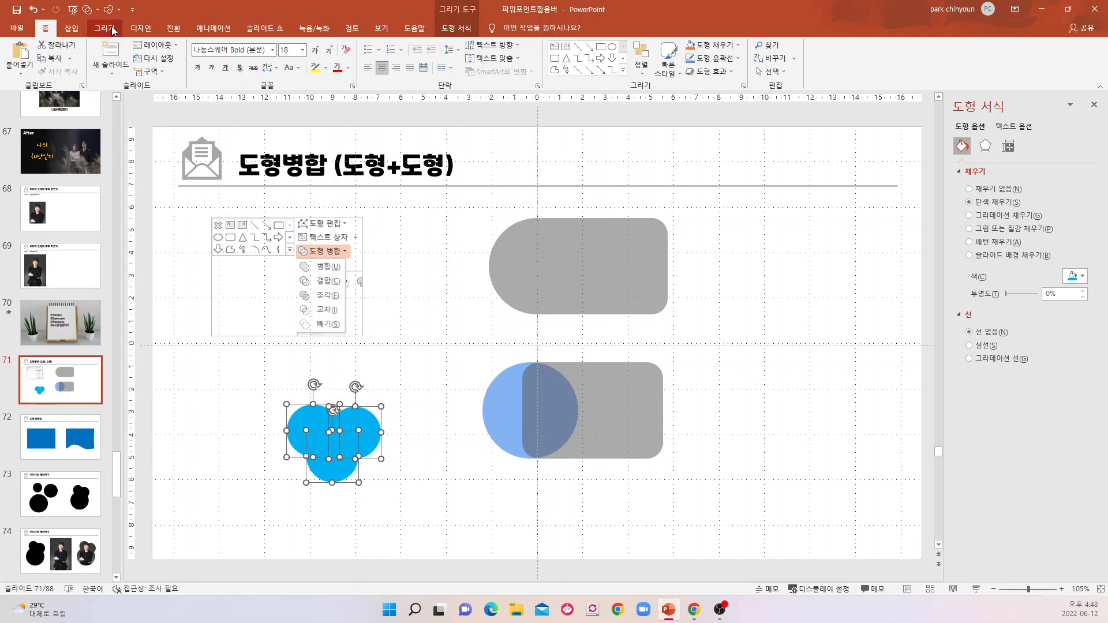
left_click(94, 10)
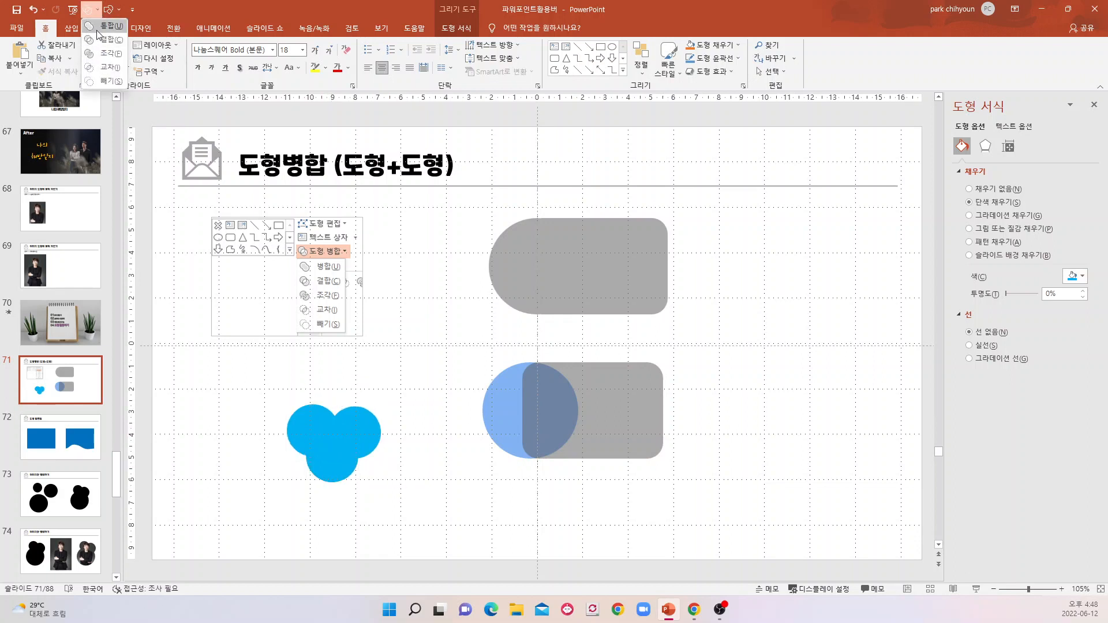
left_click(99, 26)
left_click(427, 508)
left_click_drag(351, 443, 360, 407)
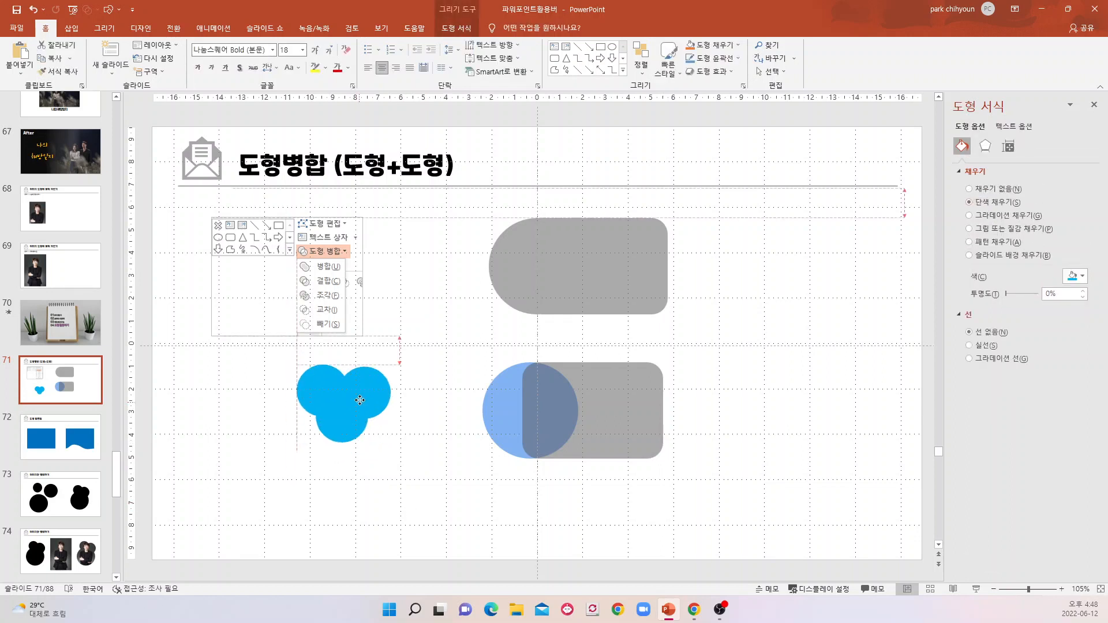
Try enlarging the merged blue shape and moving it as a single object, undoing each change.
left_click_drag(402, 452, 423, 495)
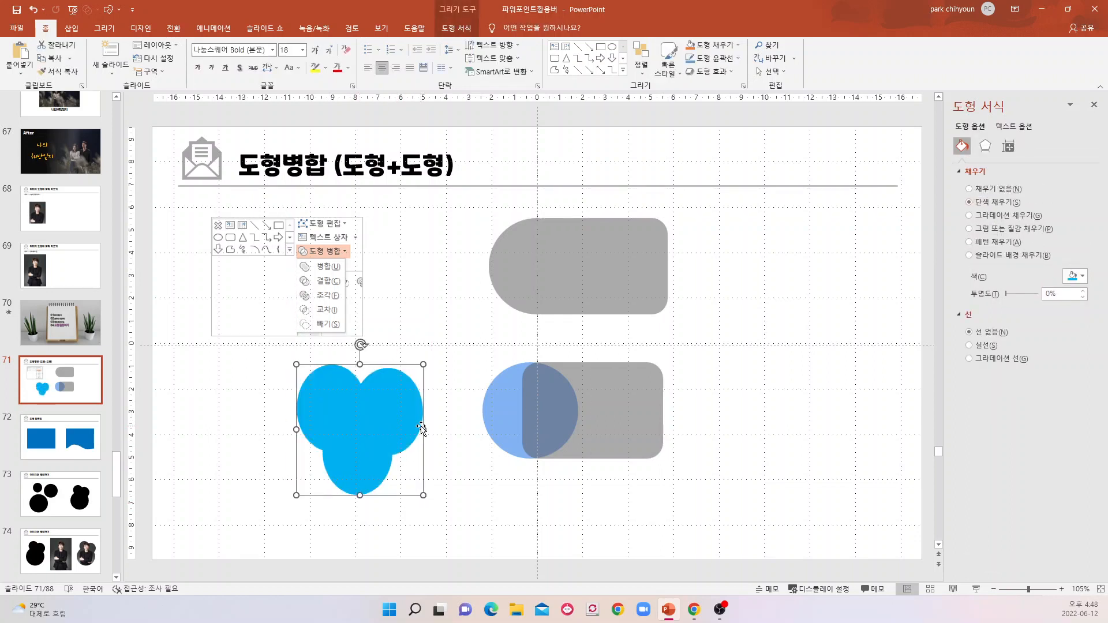
left_click(35, 9)
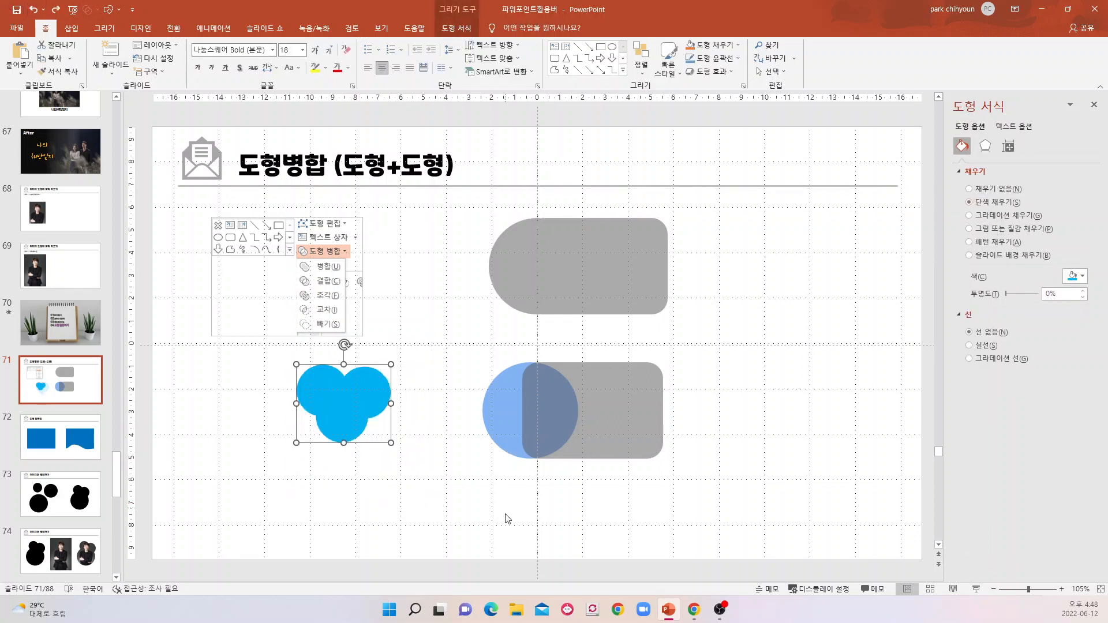
left_click(437, 454)
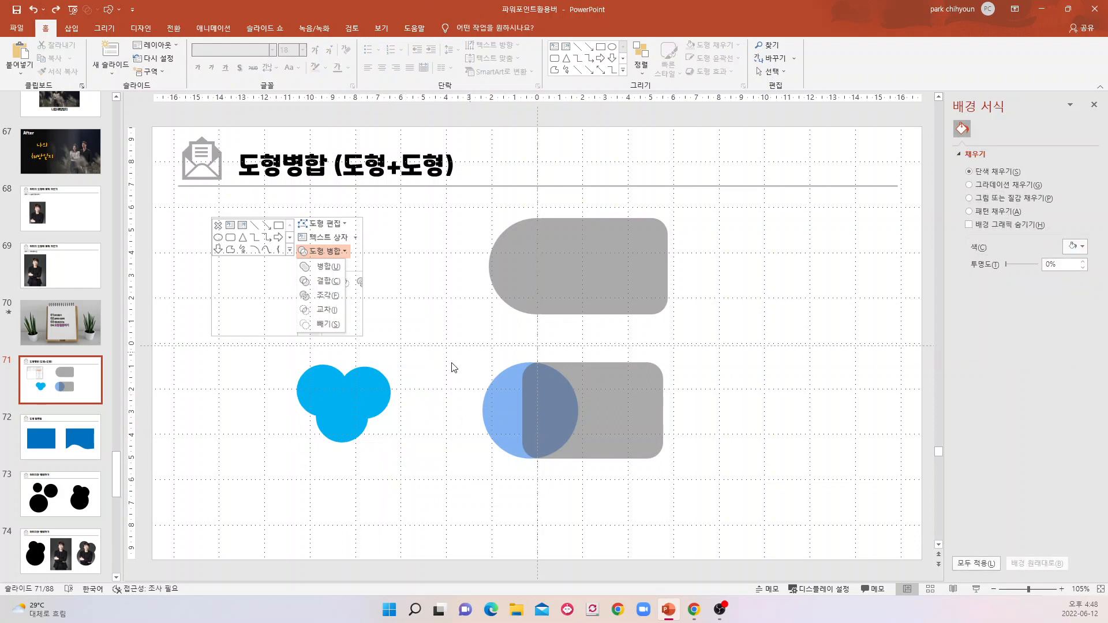
left_click_drag(344, 393, 410, 408)
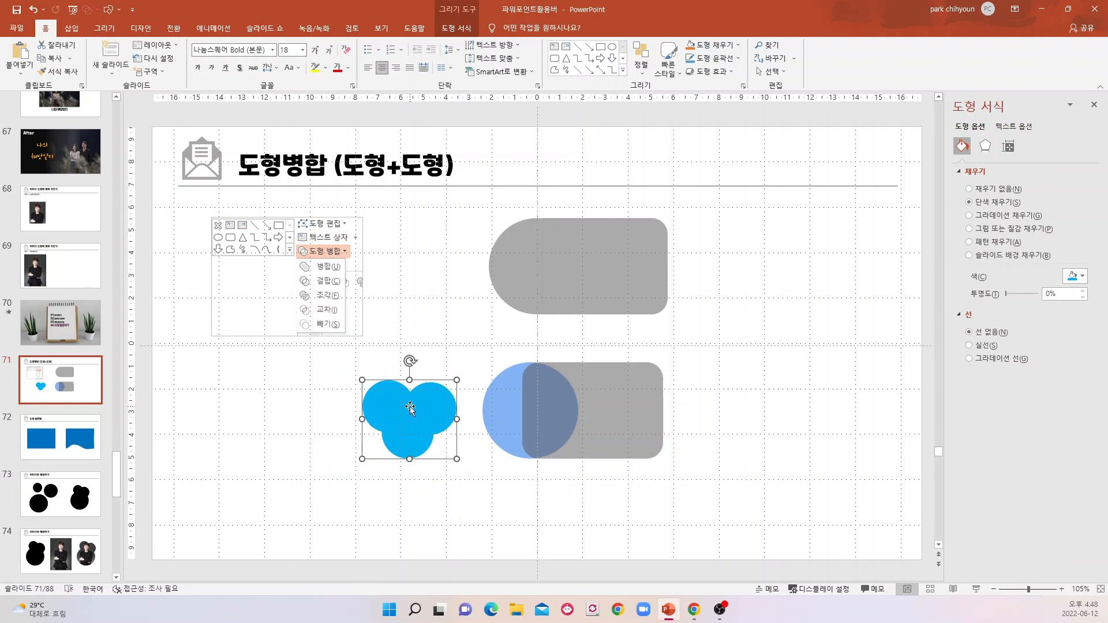
key("ctrl+z")
left_click_drag(456, 354, 735, 504)
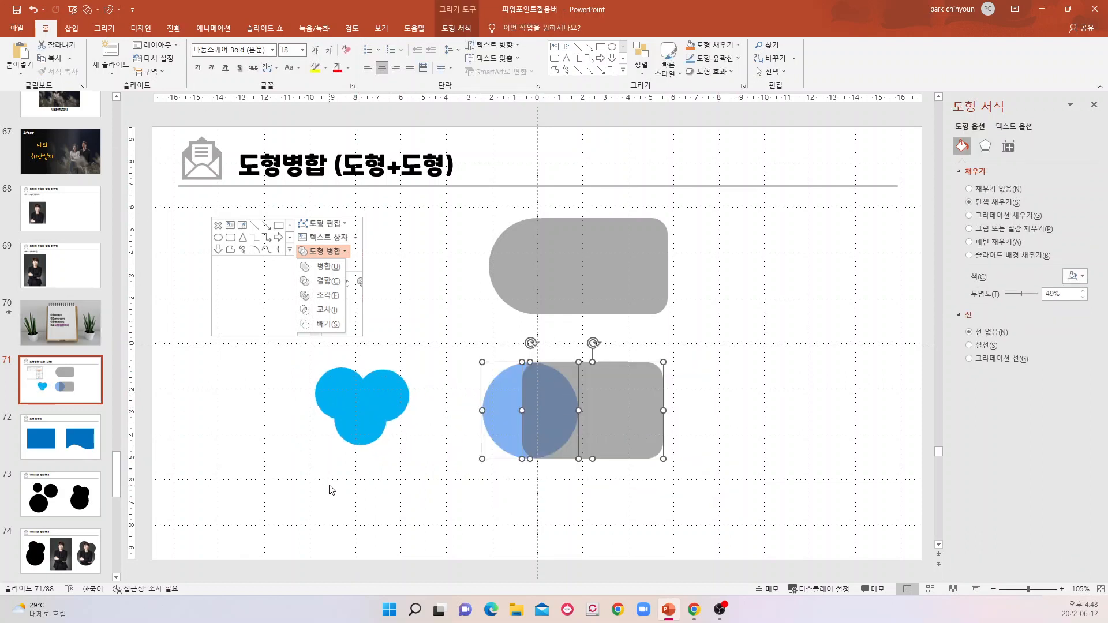
left_click(359, 514)
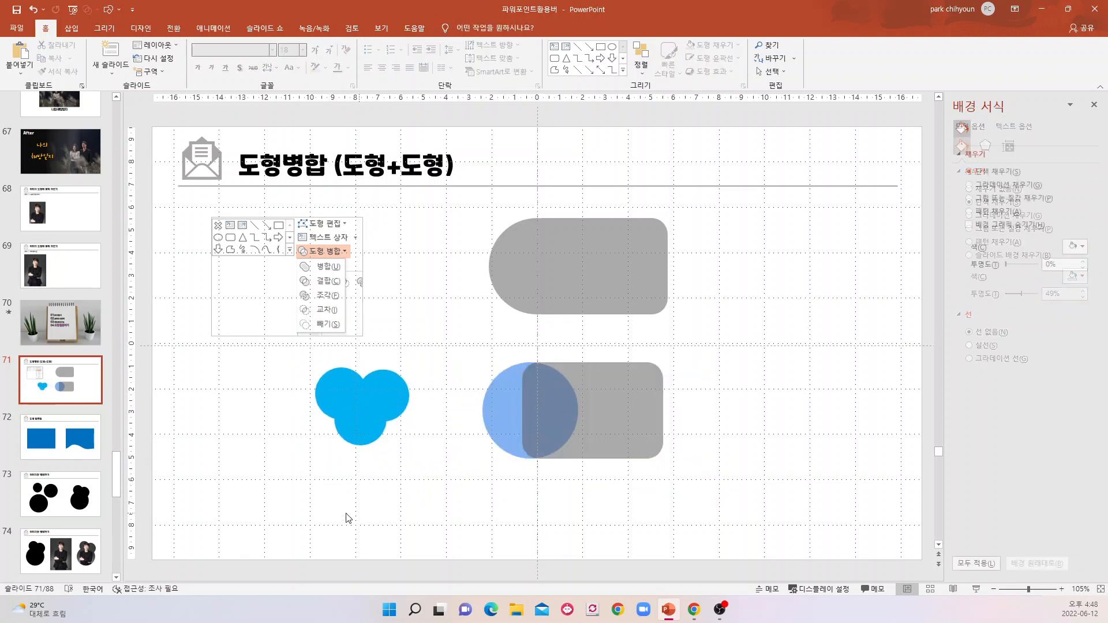
Open slide 72 on editing shape points and shift the plain blue rectangle slightly toward the wavy shape.
left_click(74, 454)
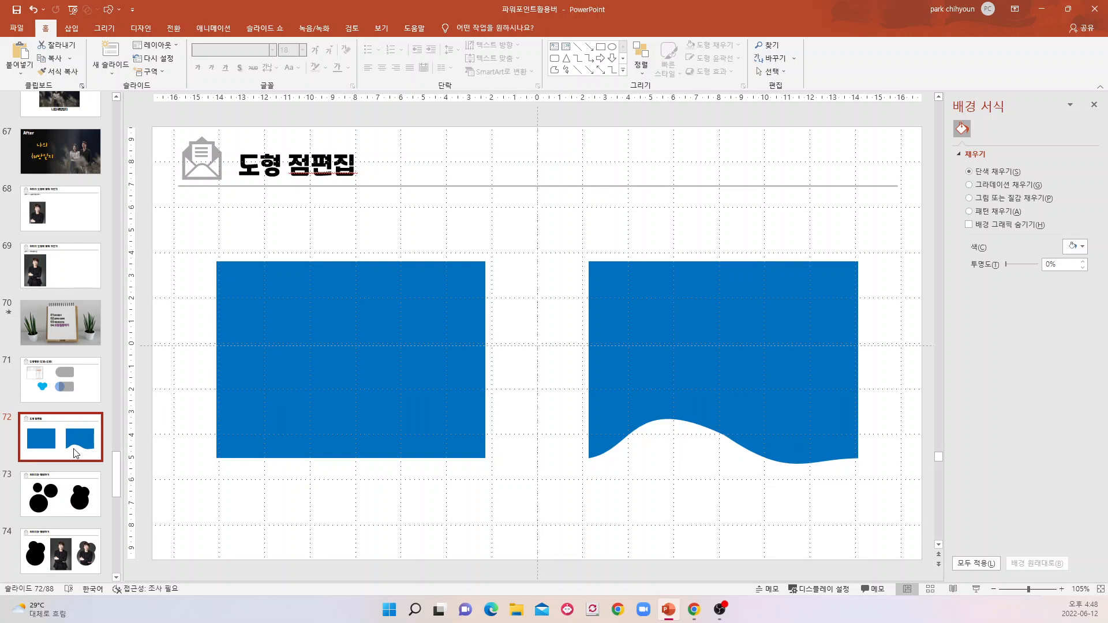
left_click(314, 339)
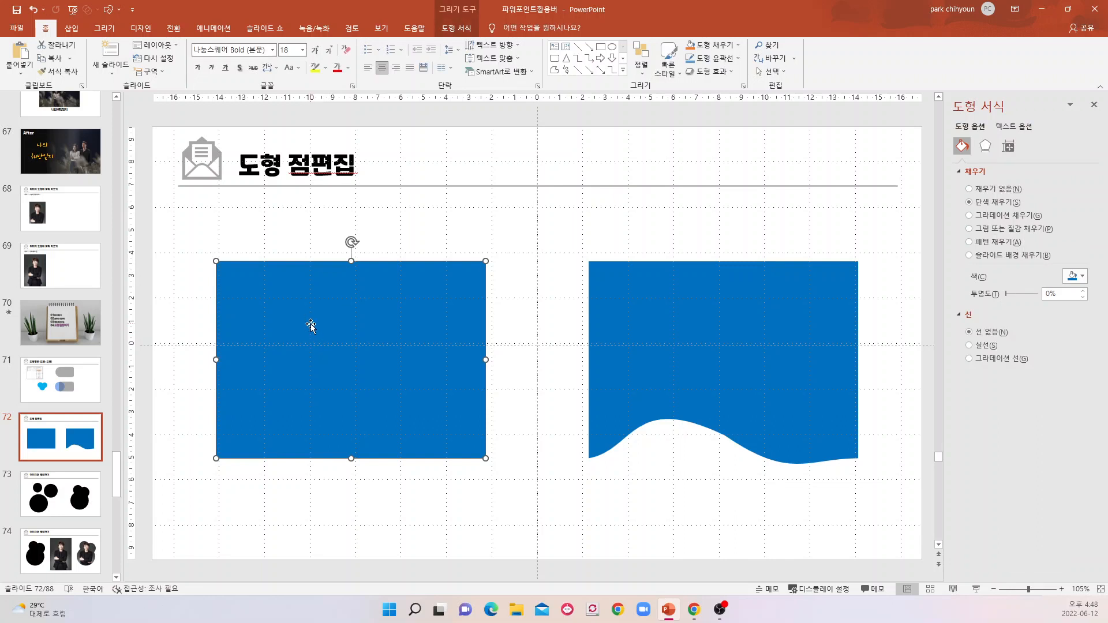
left_click_drag(307, 324, 333, 327)
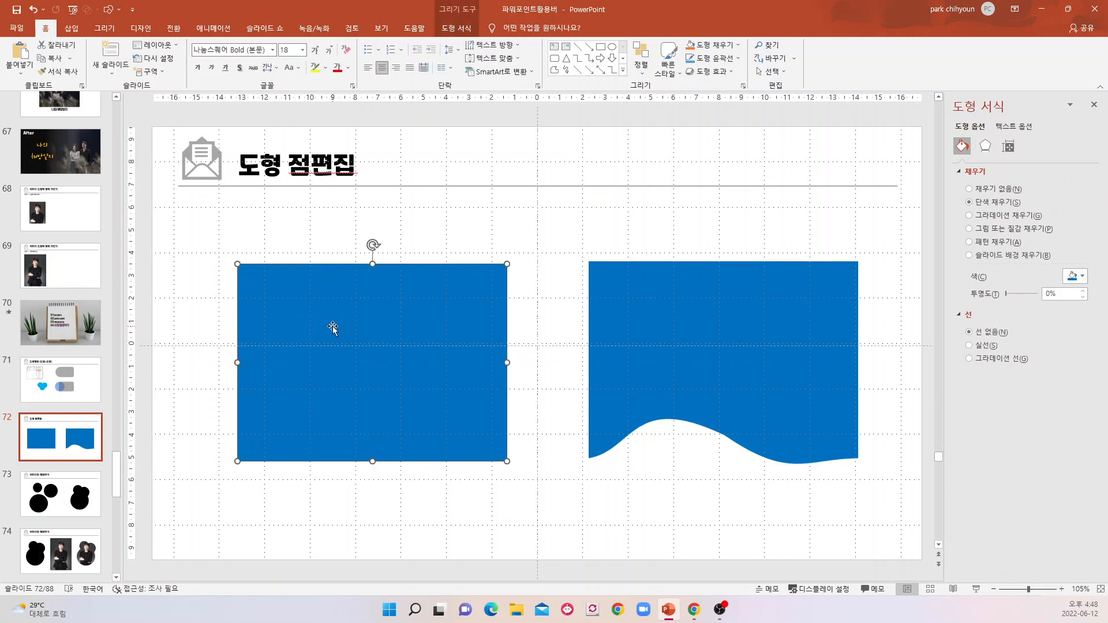
left_click(712, 385)
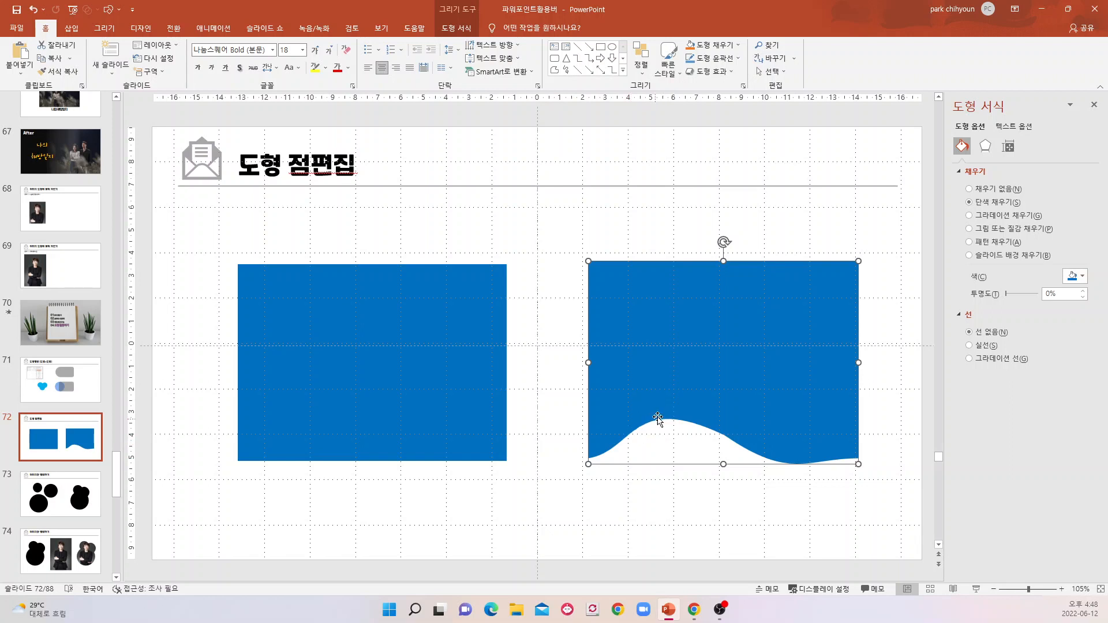
left_click(652, 530)
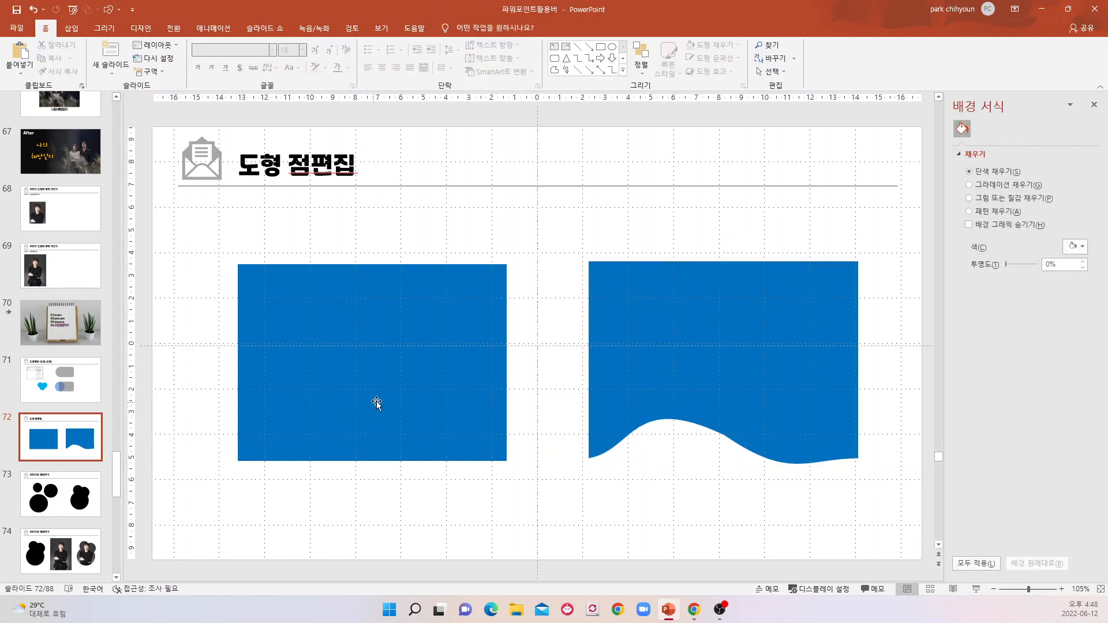
Edit the plain blue rectangle's points, pulling all four corners inward into an irregular quadrilateral.
left_click(328, 360)
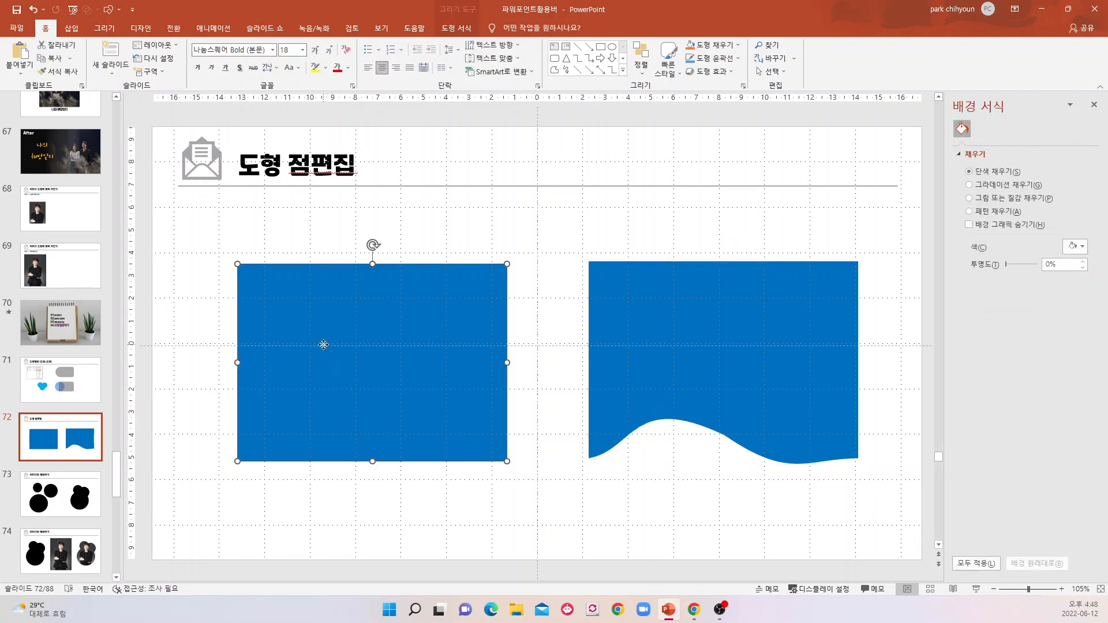
right_click(364, 367)
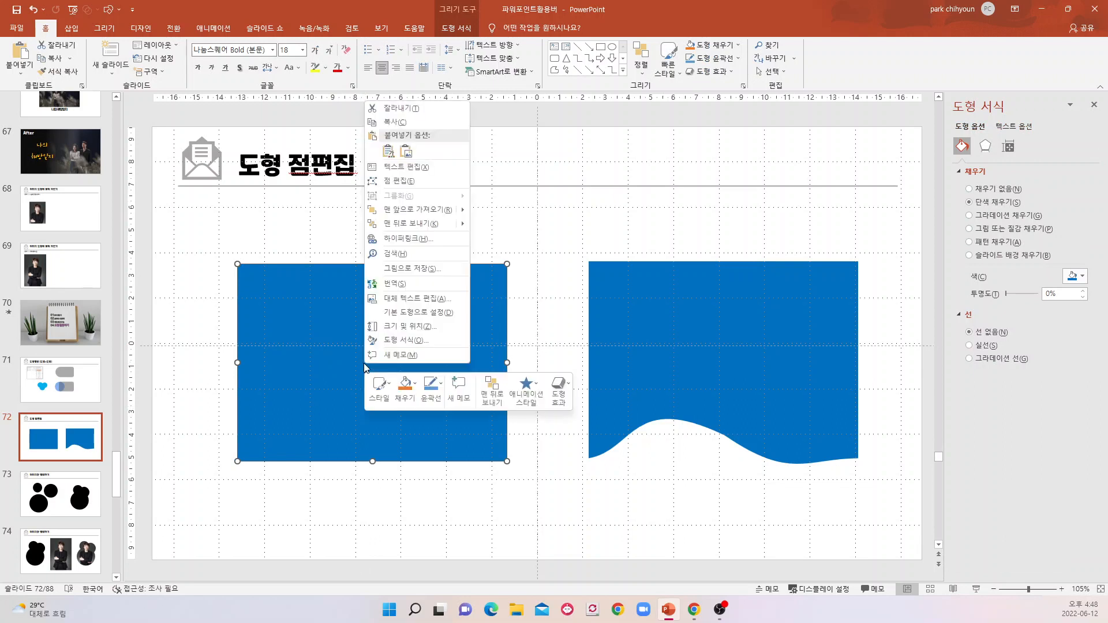
left_click(404, 182)
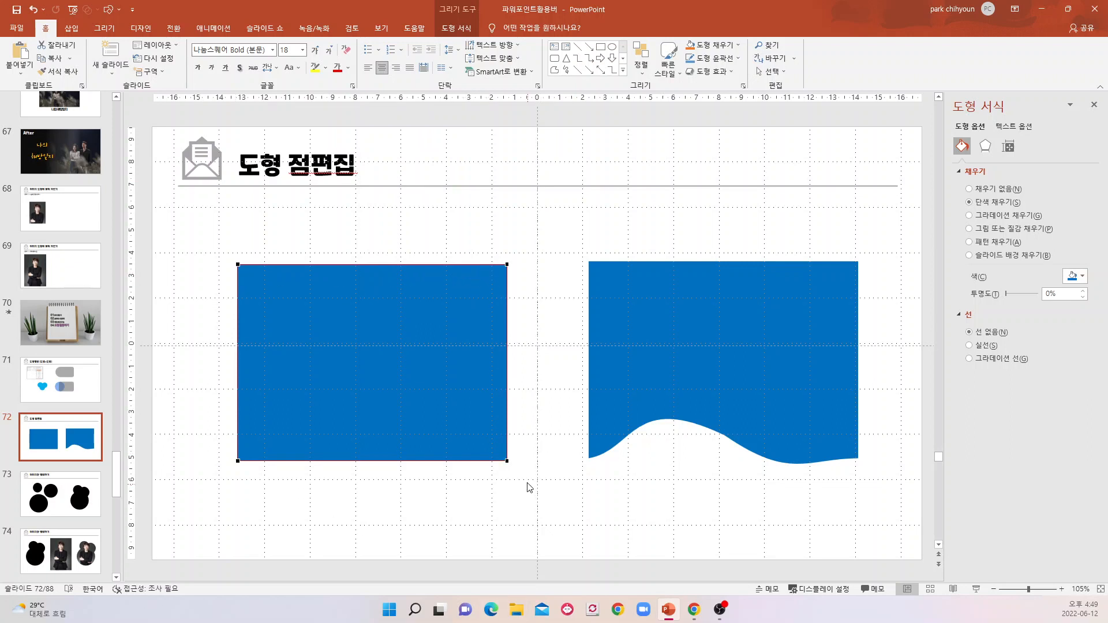
left_click_drag(239, 461, 297, 411)
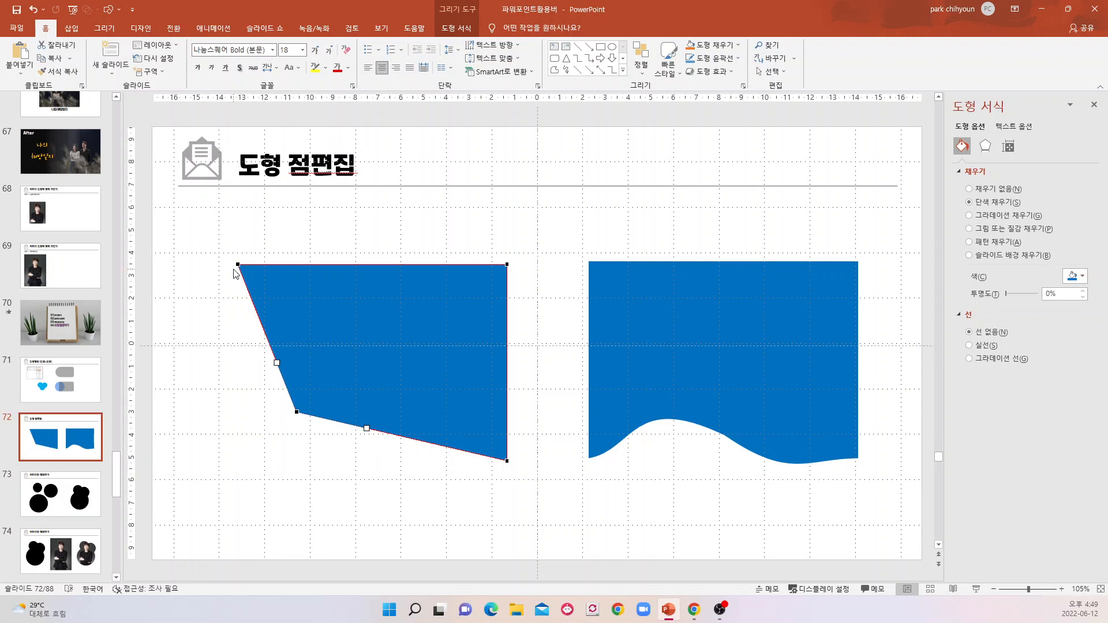
left_click_drag(236, 265, 320, 301)
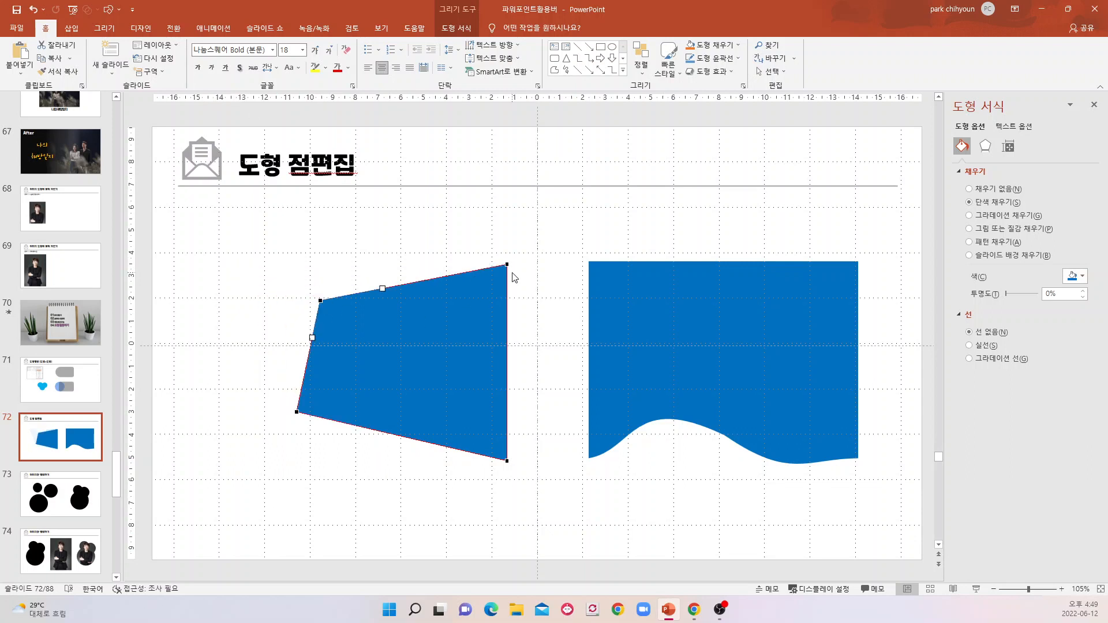
left_click_drag(505, 265, 467, 312)
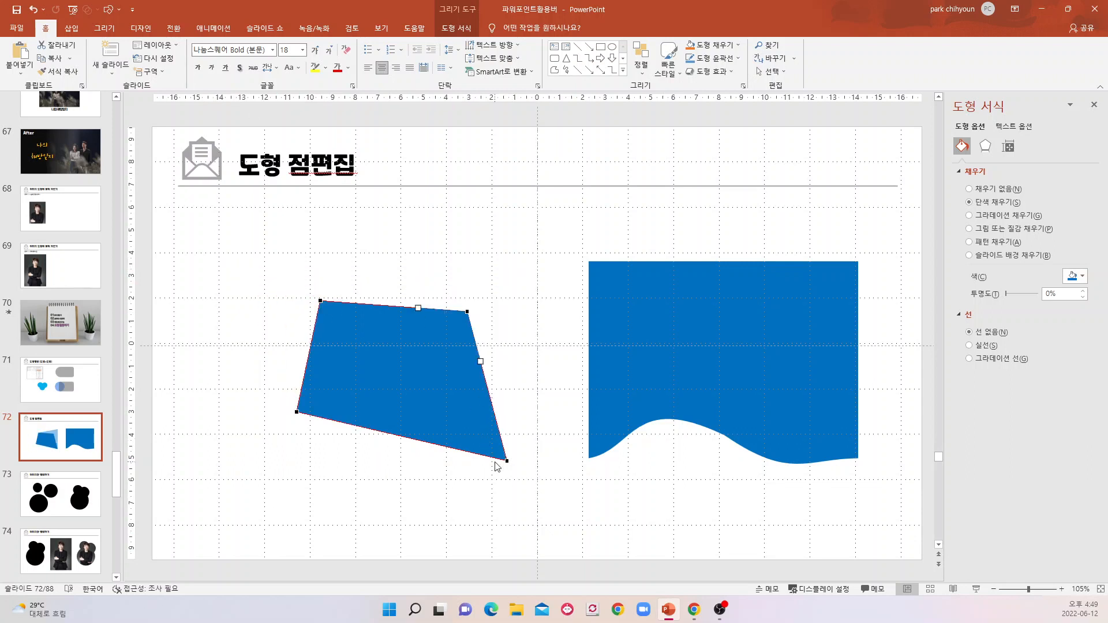
left_click_drag(508, 462, 454, 399)
left_click(493, 487)
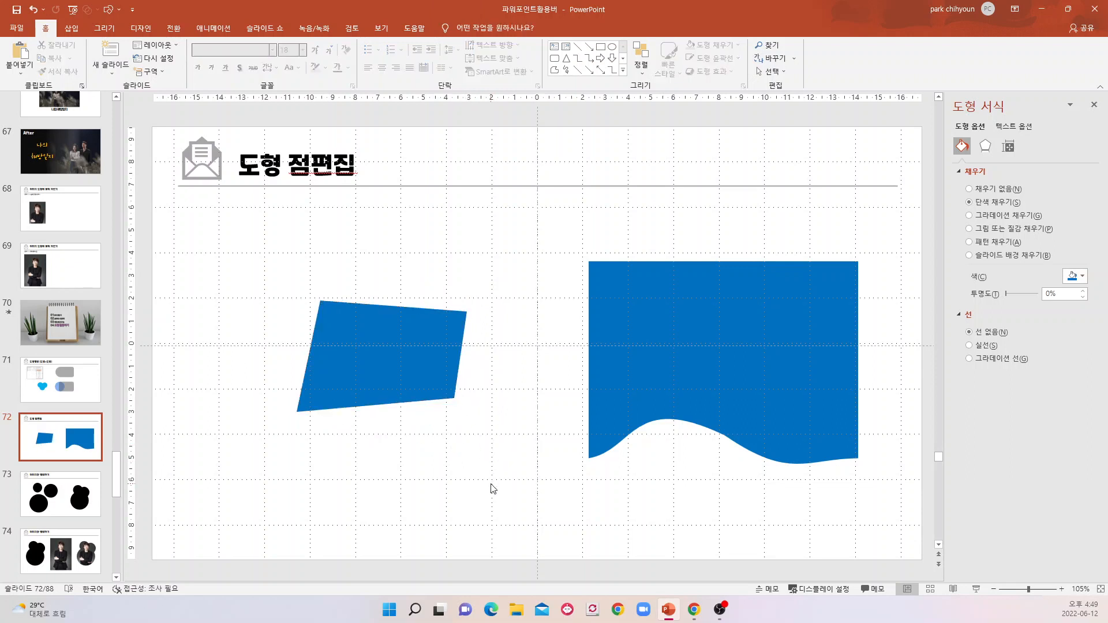
Add an edit point to the middle of the quadrilateral's bottom edge and pull it up into the shape.
left_click(398, 353)
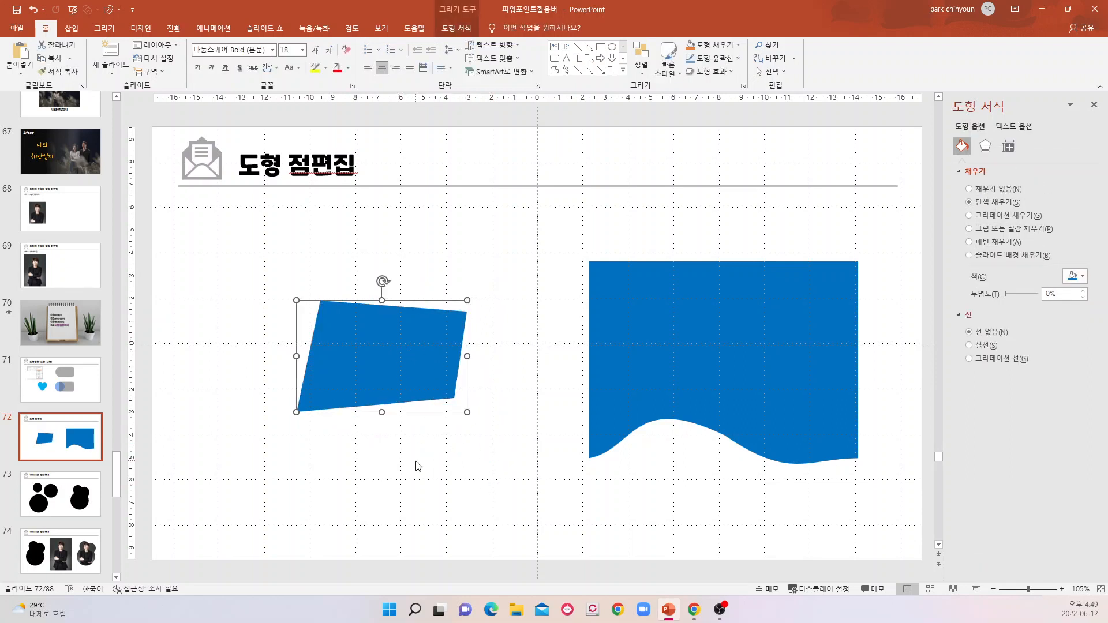
left_click(416, 462)
left_click(387, 358)
right_click(388, 354)
left_click(427, 436)
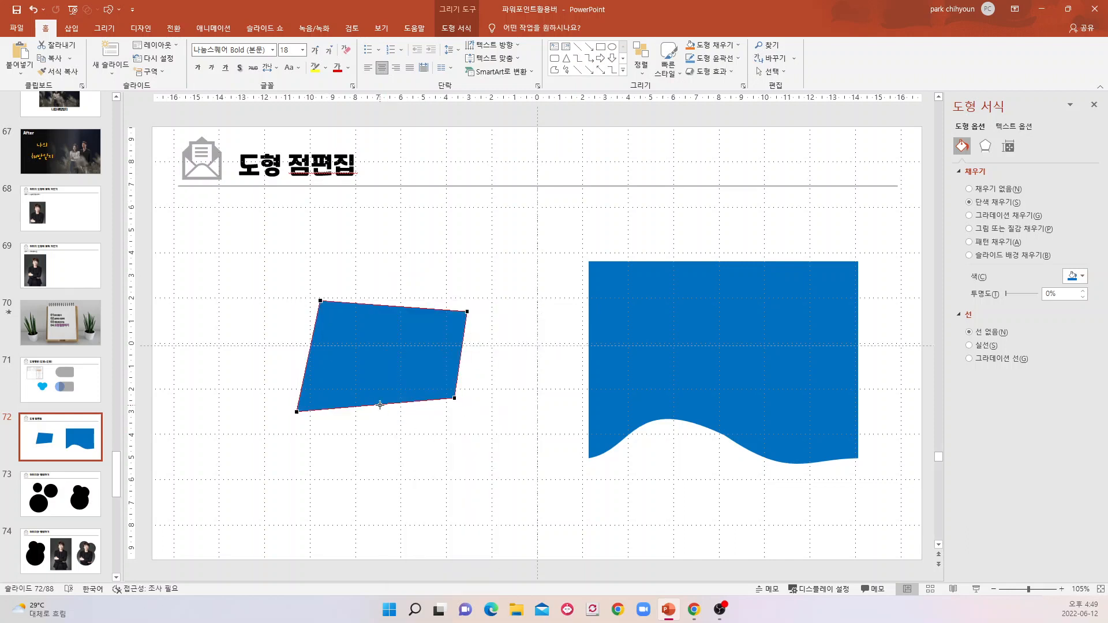
left_click_drag(380, 406, 387, 362)
left_click(414, 463)
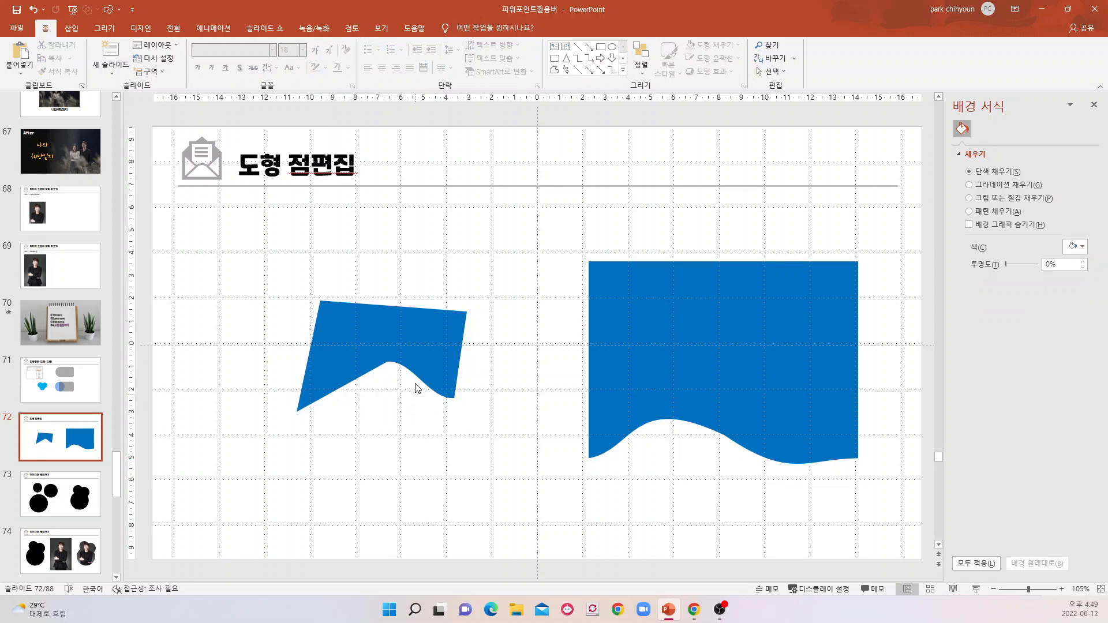
Add an edit point to the middle of the shape's top edge and pull it upward into a peak.
right_click(411, 331)
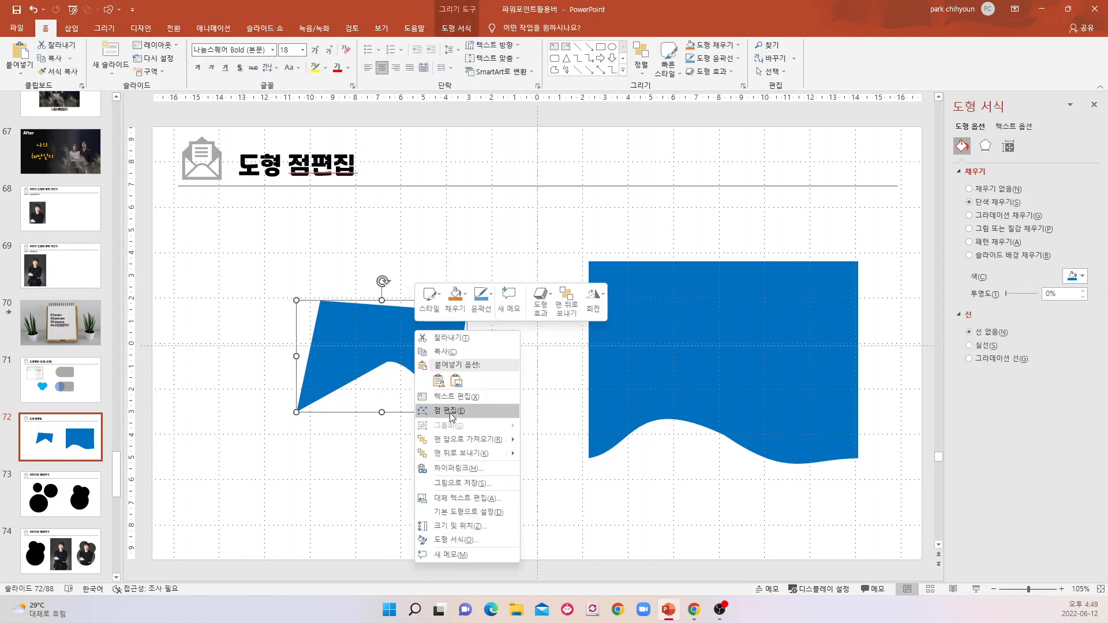
left_click(450, 411)
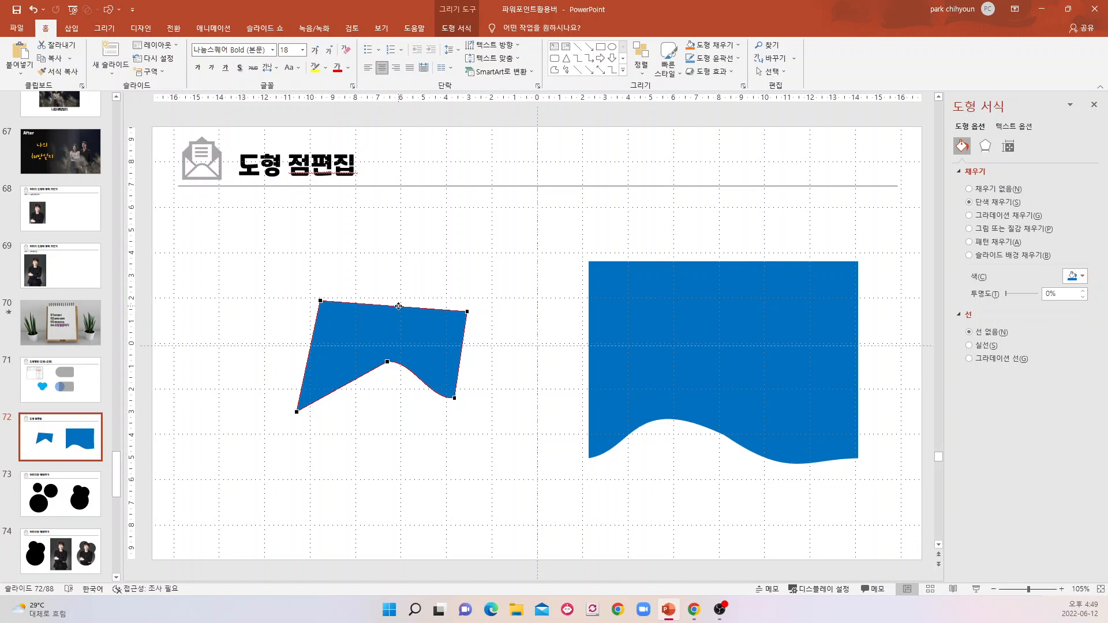
left_click_drag(398, 307, 398, 255)
left_click(405, 492)
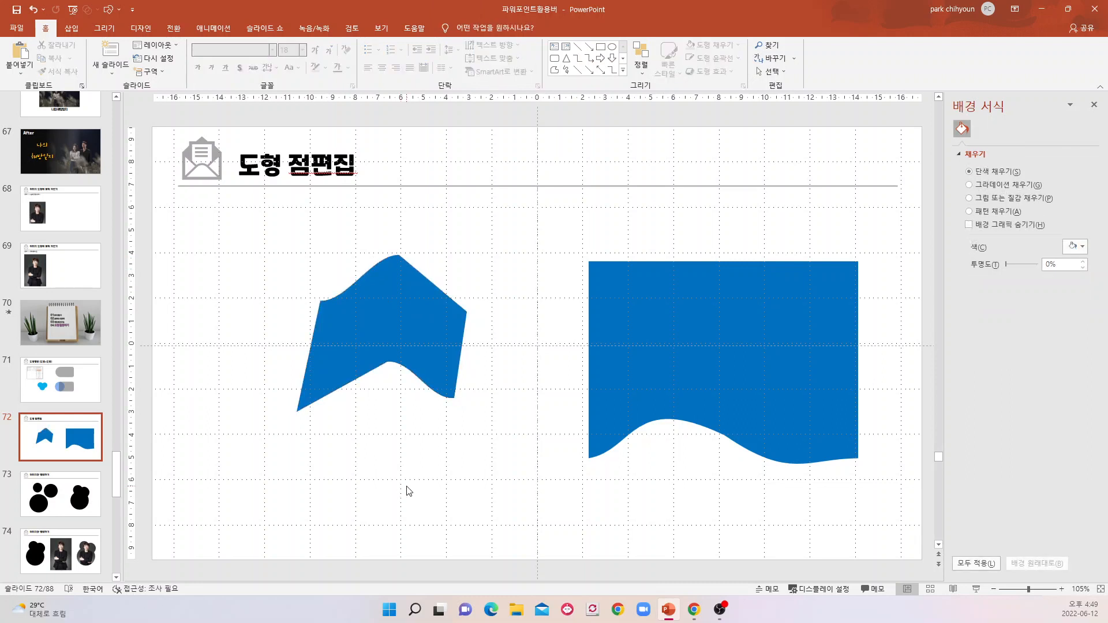
Undo all point edits on the reshaped blue figure back to the plain rectangle.
left_click(659, 369)
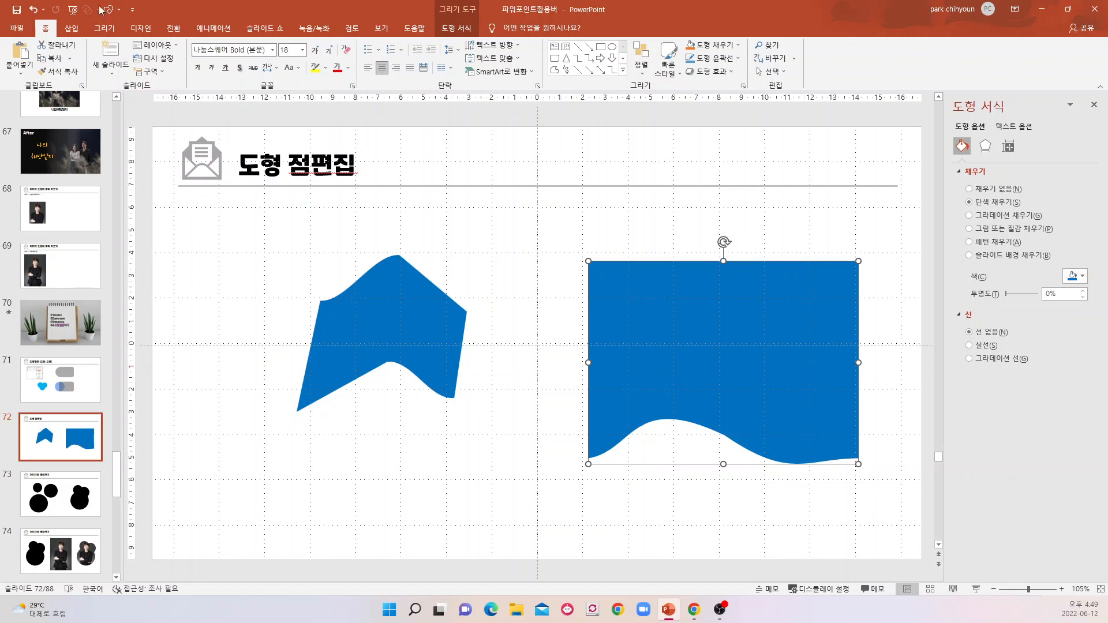
left_click(33, 9)
left_click(33, 9)
left_click(32, 9)
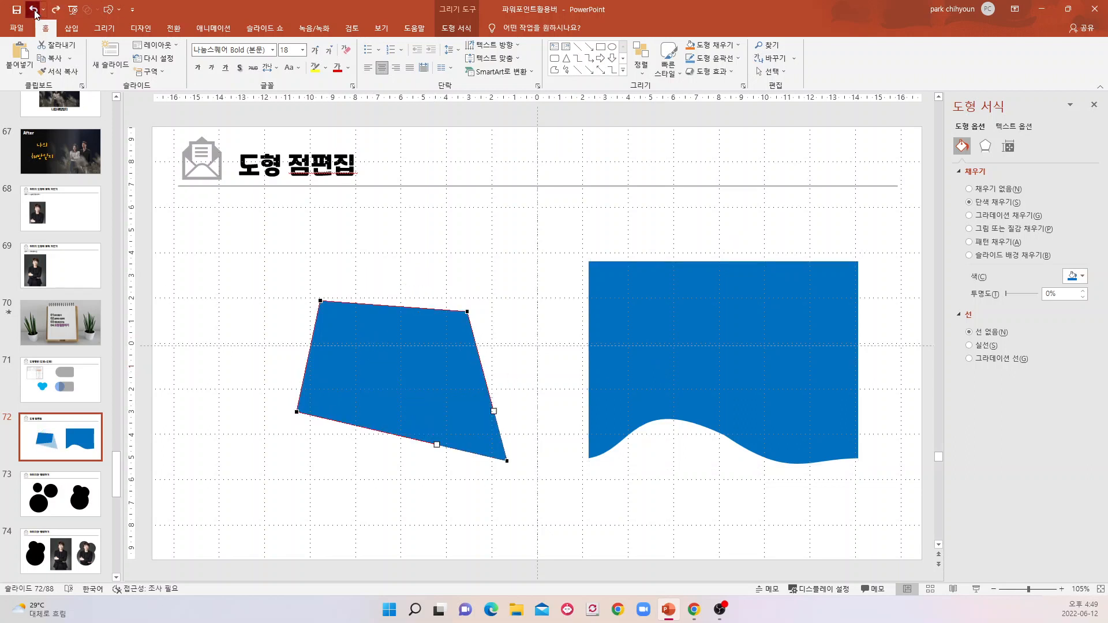
left_click(32, 9)
left_click(33, 10)
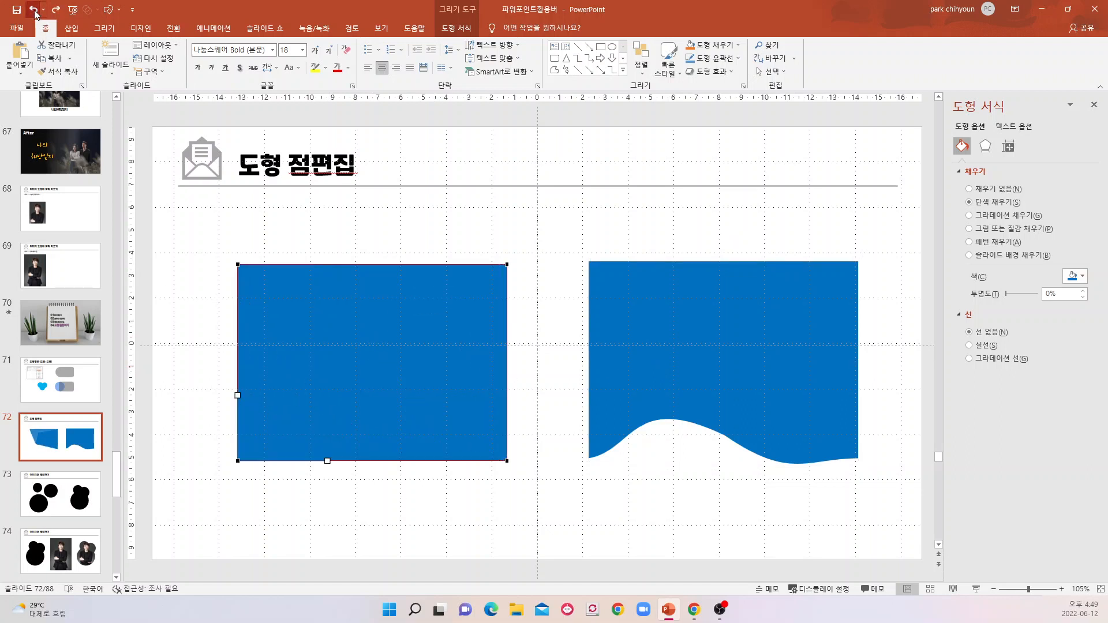
Edit the plain rectangle's points, adding one at the middle of the bottom edge and pulling it slightly upward.
right_click(384, 332)
left_click(415, 411)
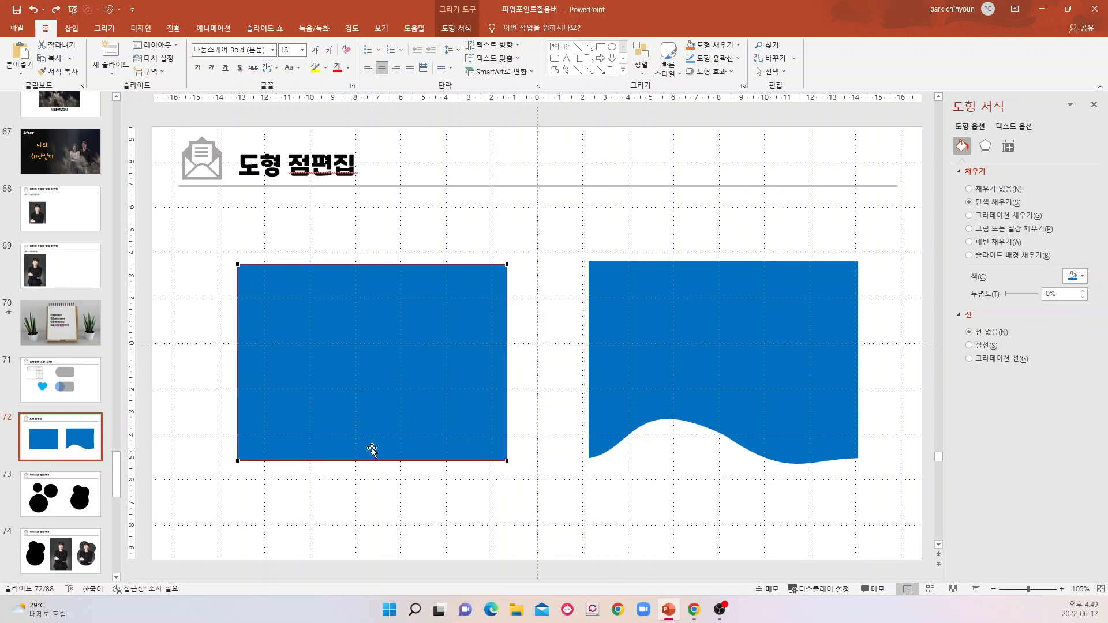
left_click_drag(363, 462, 376, 422)
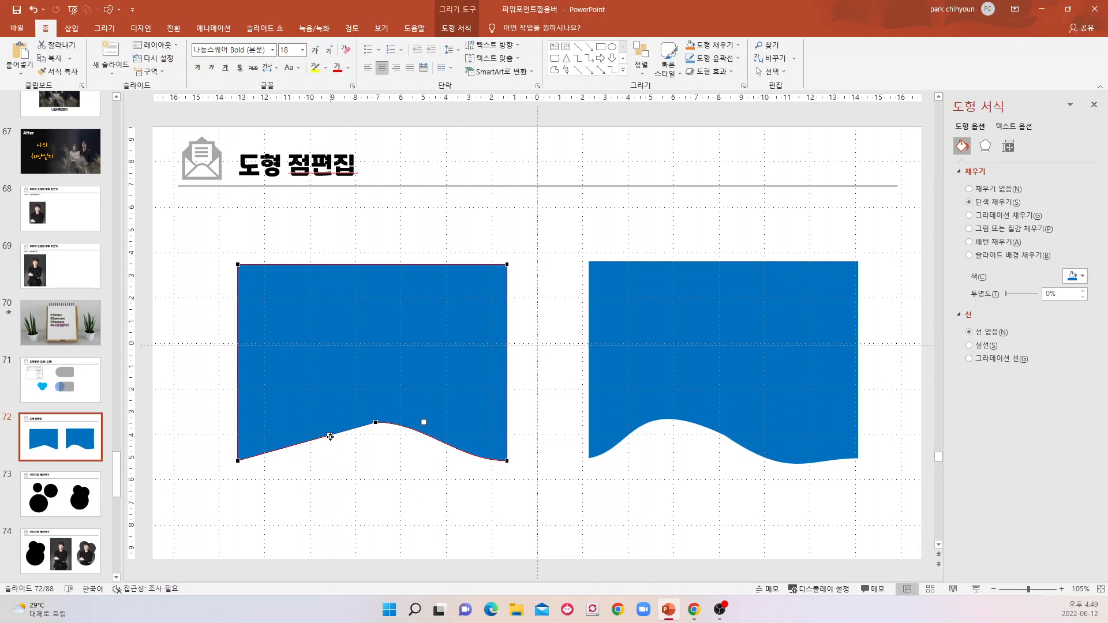
Adjust both curve handles of the new bottom-edge point to bend the edge into a wave.
left_click_drag(330, 437, 342, 463)
left_click_drag(426, 423, 429, 361)
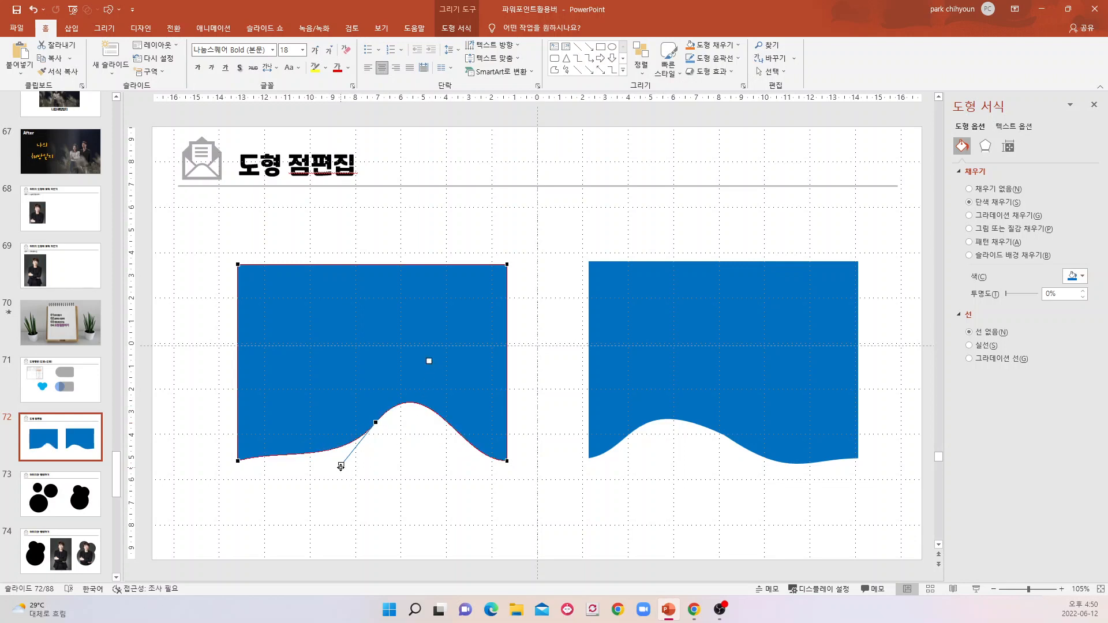
left_click_drag(342, 467, 323, 458)
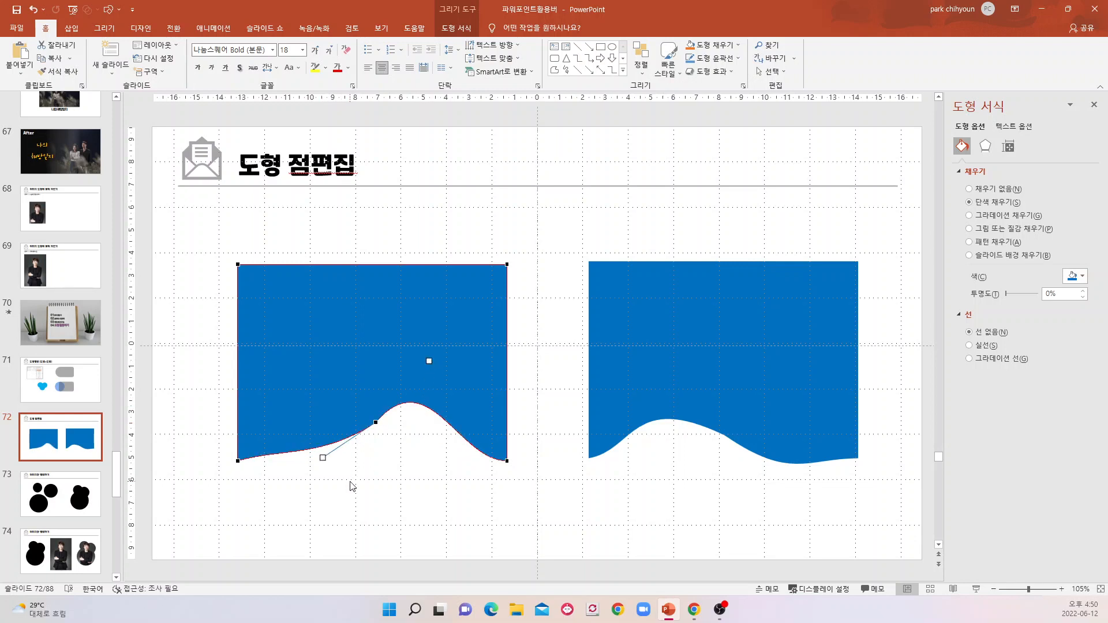
left_click(735, 386)
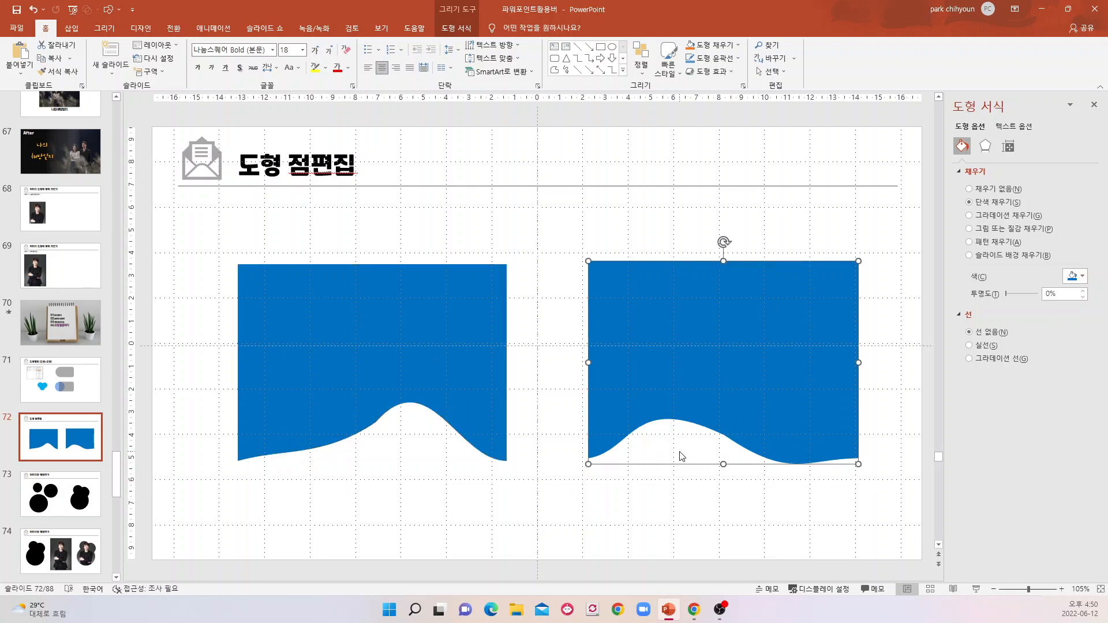
left_click(681, 453)
left_click(453, 376)
left_click(724, 362)
left_click(705, 487)
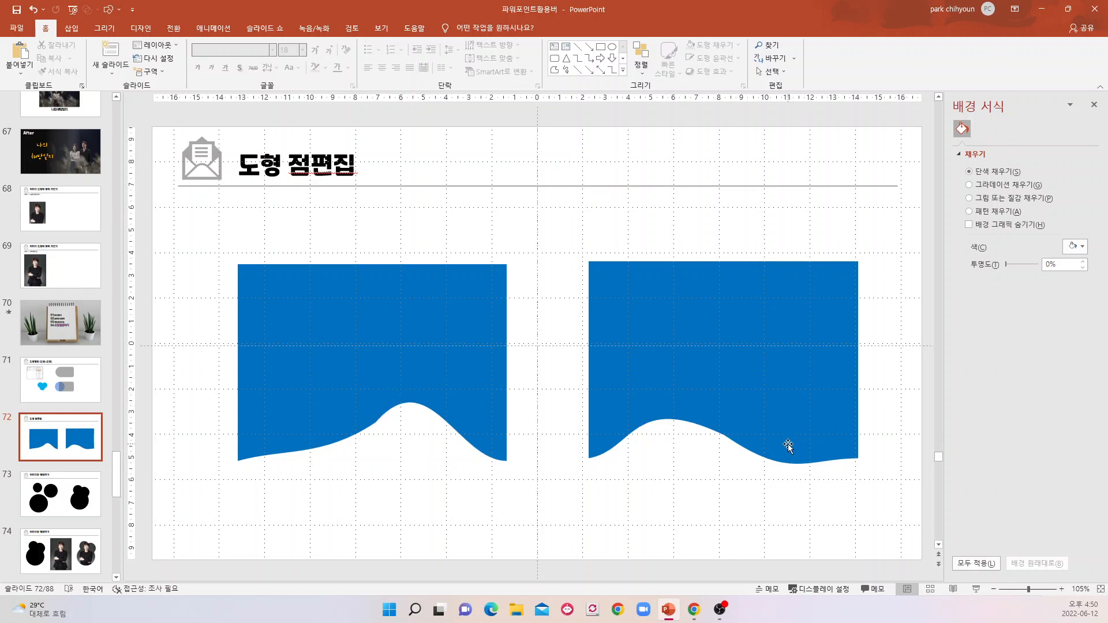
Flatten both blue wave shapes by raising their bottom edges, reducing the right-hand one to about 2.84 cm high.
left_click(482, 380)
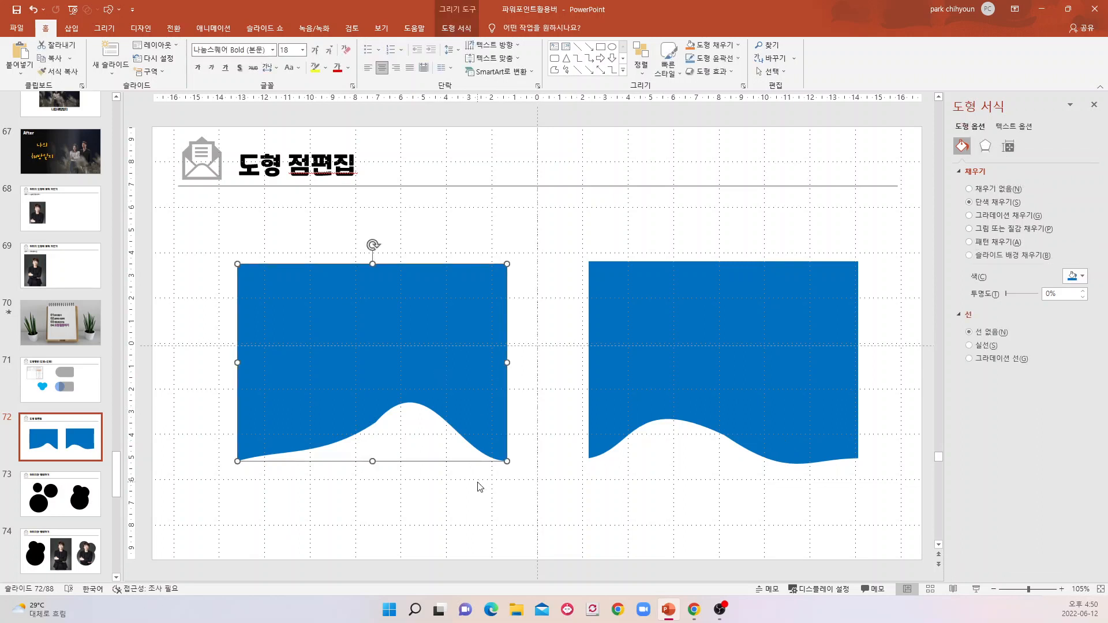
left_click_drag(372, 460, 372, 403)
left_click(736, 373)
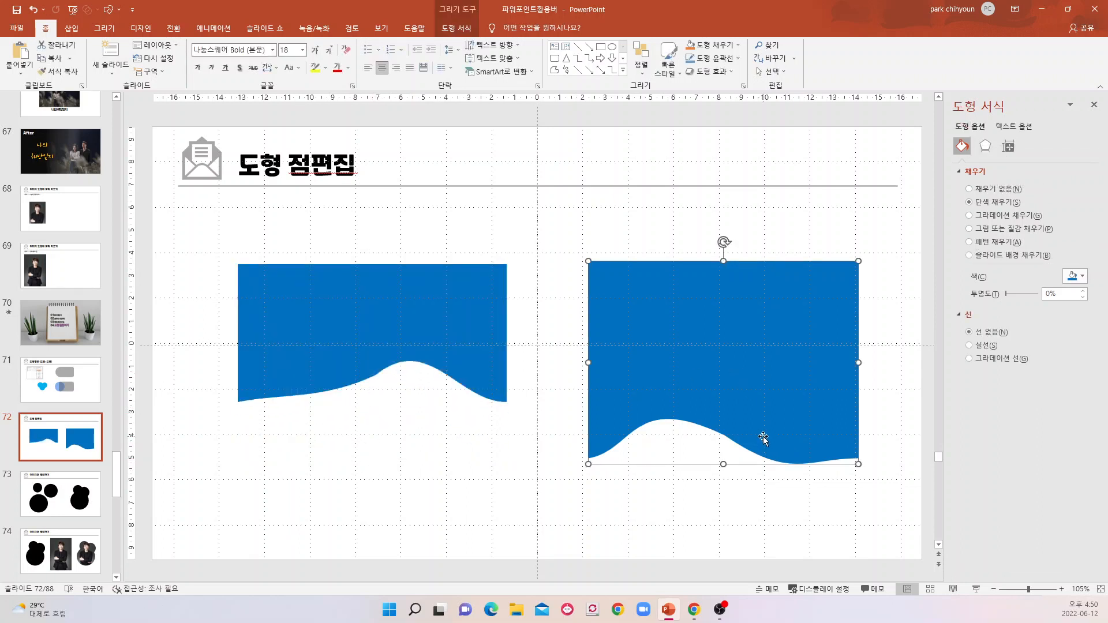
left_click_drag(724, 465, 723, 324)
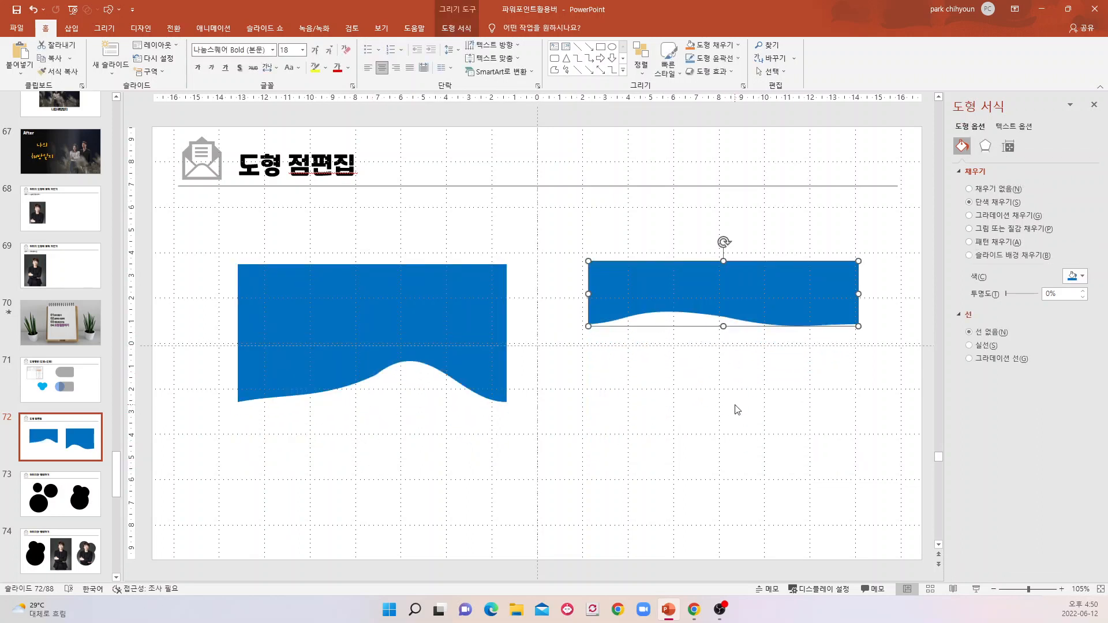
left_click(735, 408)
Draw a rectangle about 11.85 cm wide and 7.21 cm high below the right-hand wave shape and fill it very light grey.
left_click(71, 27)
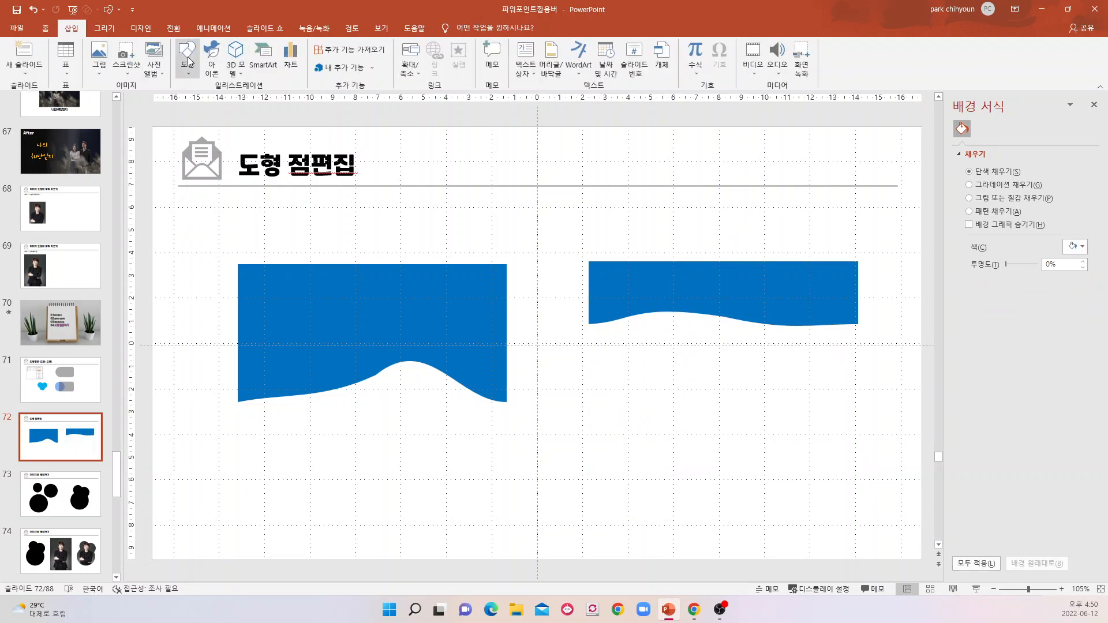
left_click(187, 57)
left_click(229, 99)
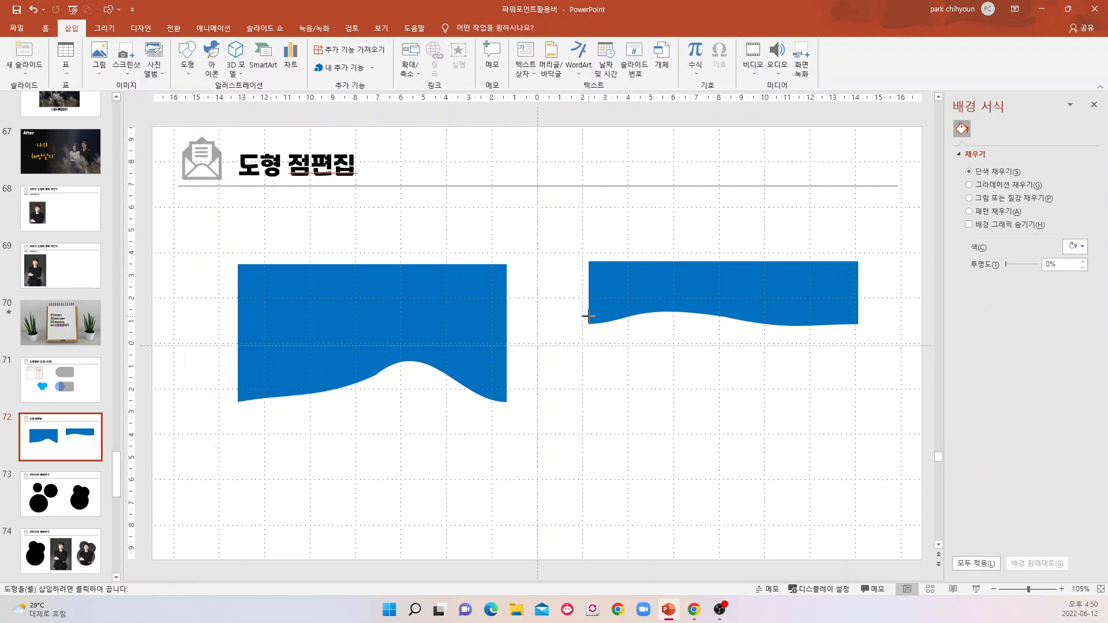
mouse_move(588, 316)
left_mouse_down()
mouse_move(797, 473)
mouse_move(859, 480)
left_mouse_up()
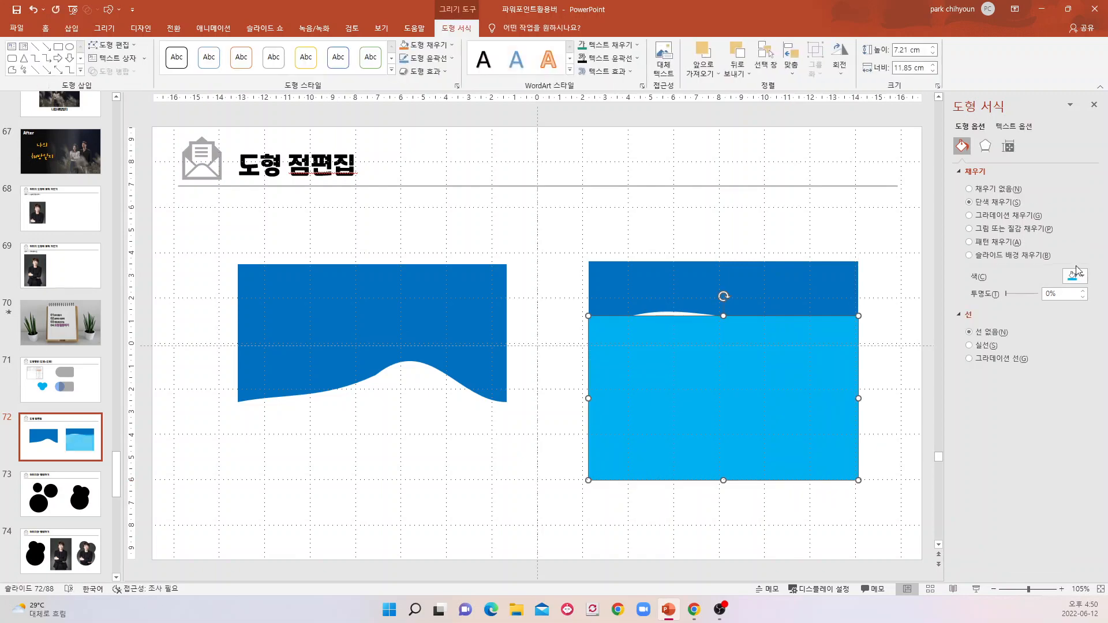
left_click(1077, 275)
left_click(1014, 313)
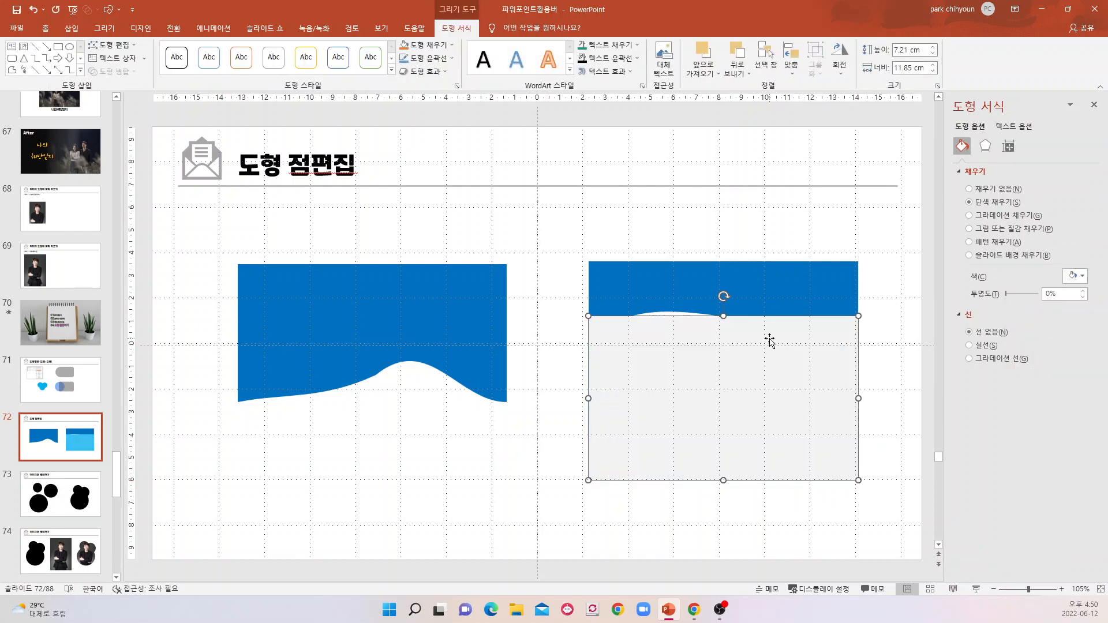
Extend the grey rectangle upward to about 8.15 cm high and send it behind the blue wave shape.
left_click_drag(723, 315, 723, 294)
right_click(754, 314)
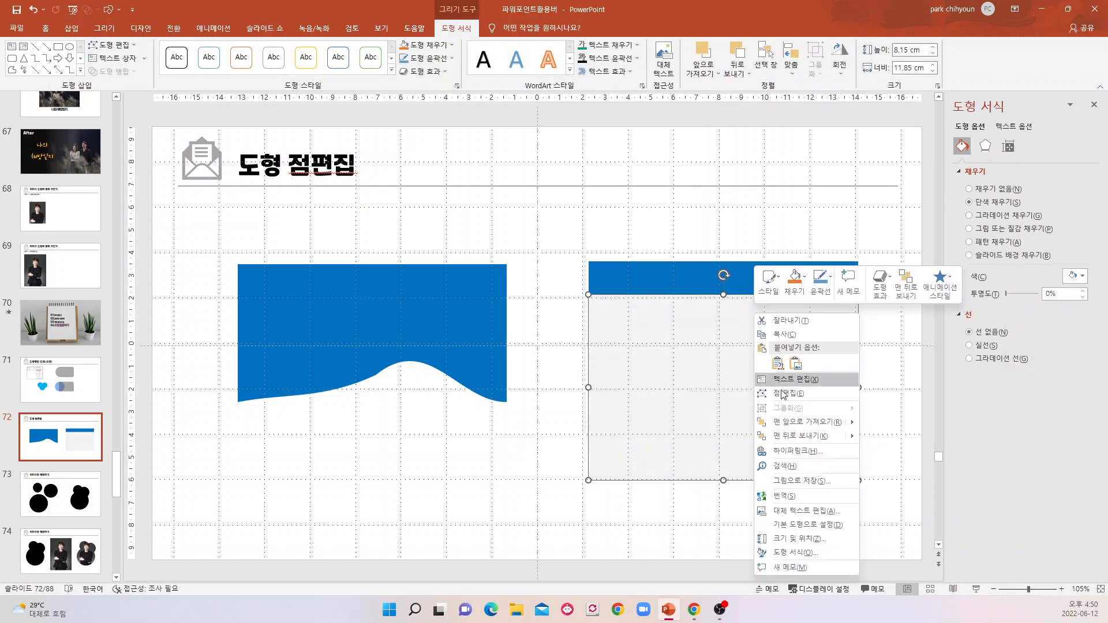
left_click(799, 436)
left_click(905, 496)
left_click(723, 307)
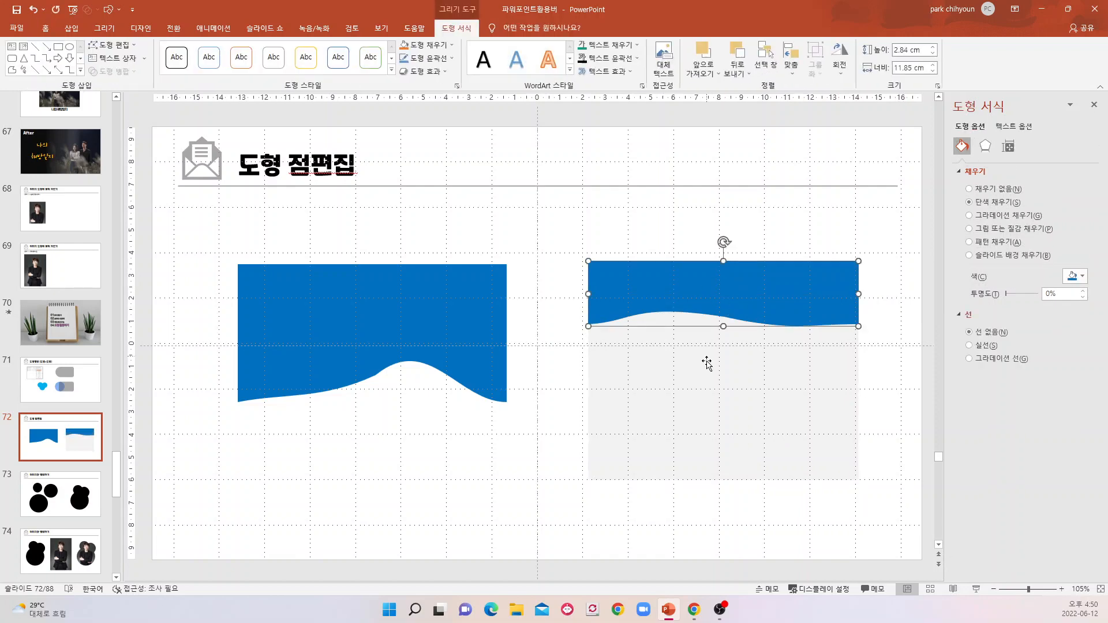
Change the rectangle behind the right-hand wave to a slightly darker grey fill.
left_click(707, 364)
left_click(1077, 276)
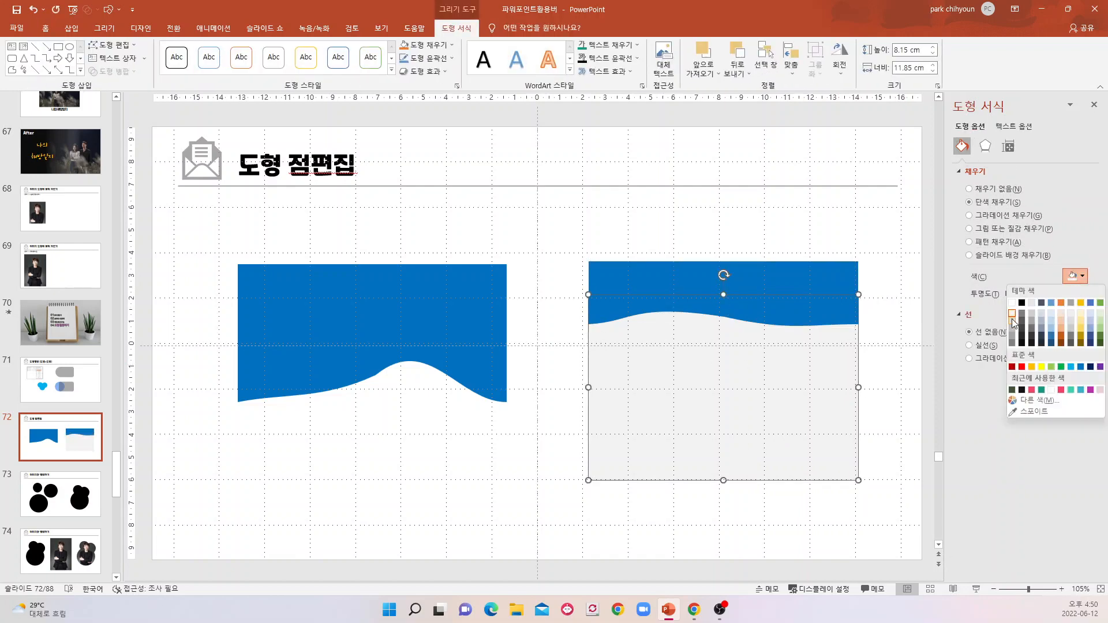
left_click(1013, 315)
left_click(885, 482)
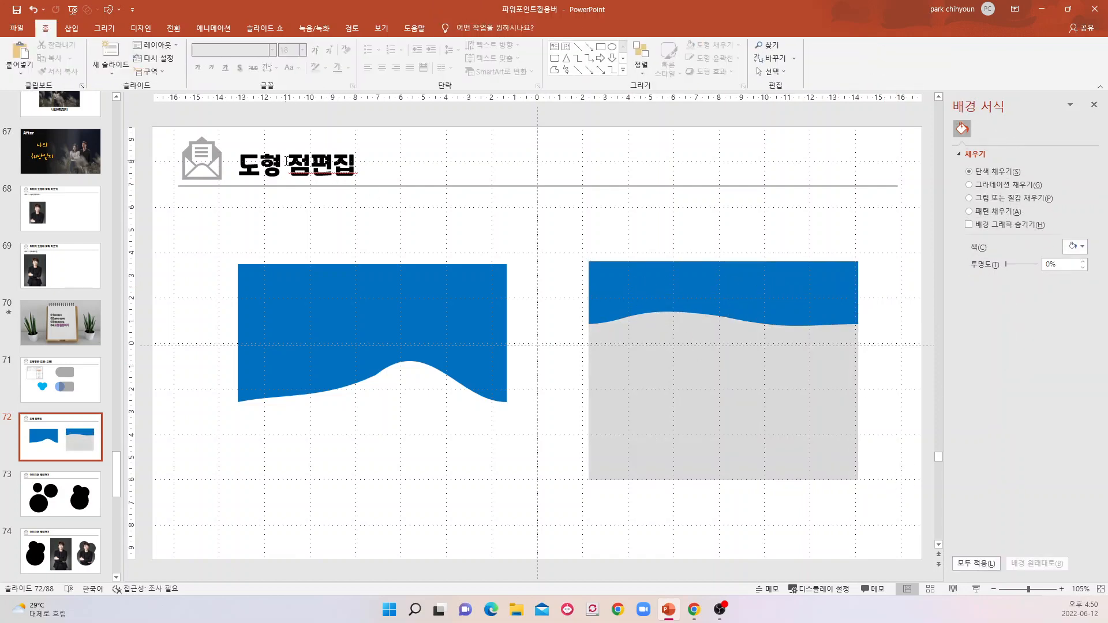
Add a centred text box reading "1번" on the blue wave and a second one reading "다더어덕ㅇ" on the grey area.
left_click(71, 27)
left_click(526, 55)
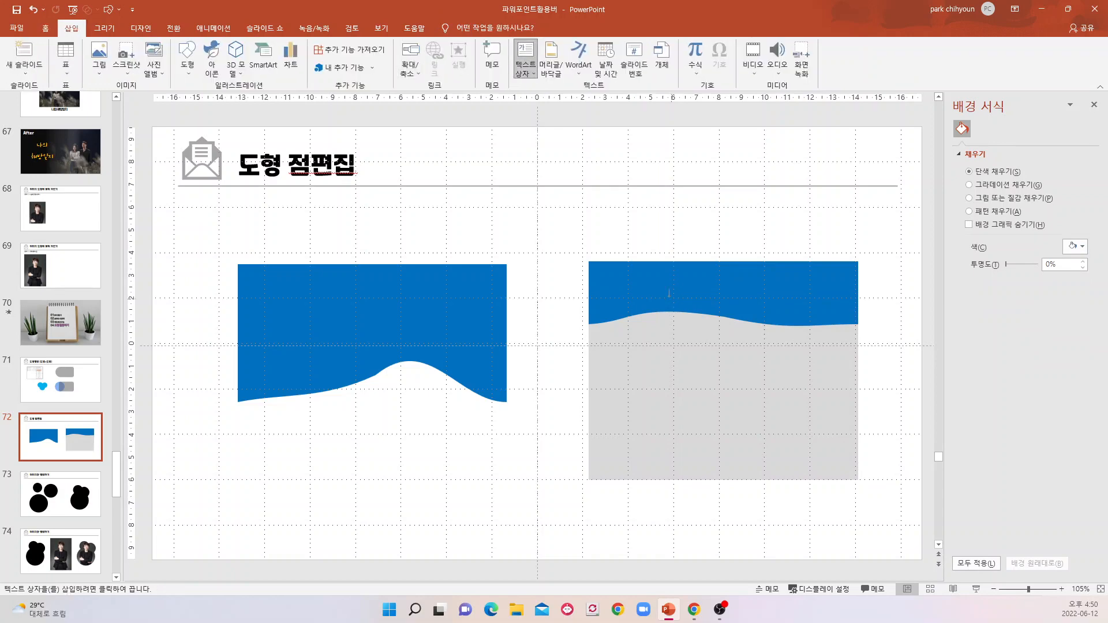
left_click_drag(667, 286, 817, 323)
type("1번")
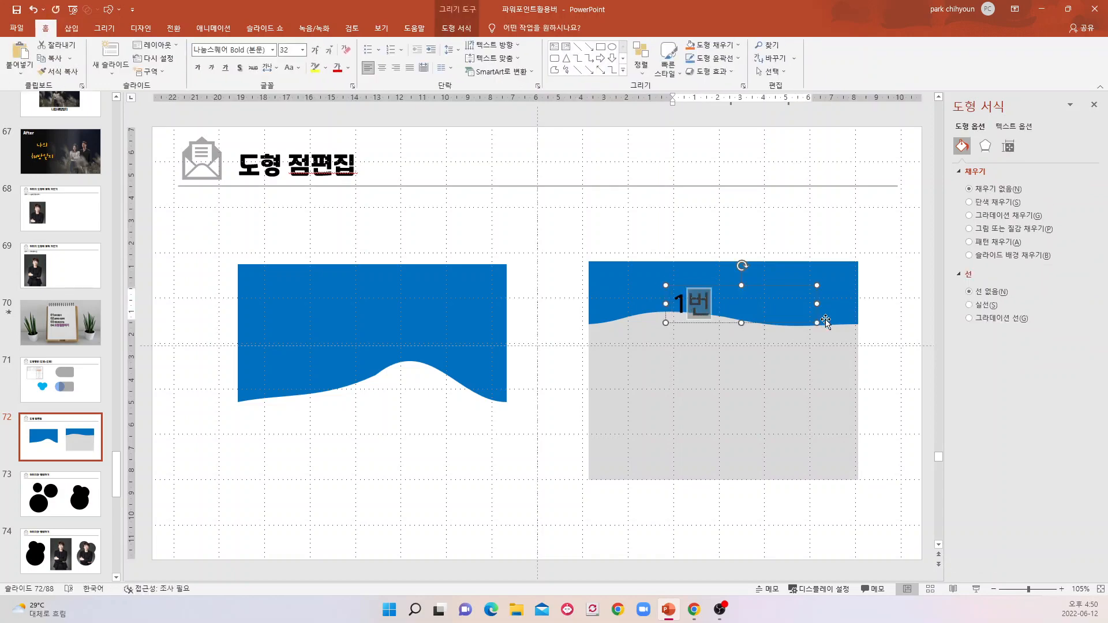
left_click_drag(781, 286, 799, 368)
left_click(381, 68)
type("다더어덕ㅇ")
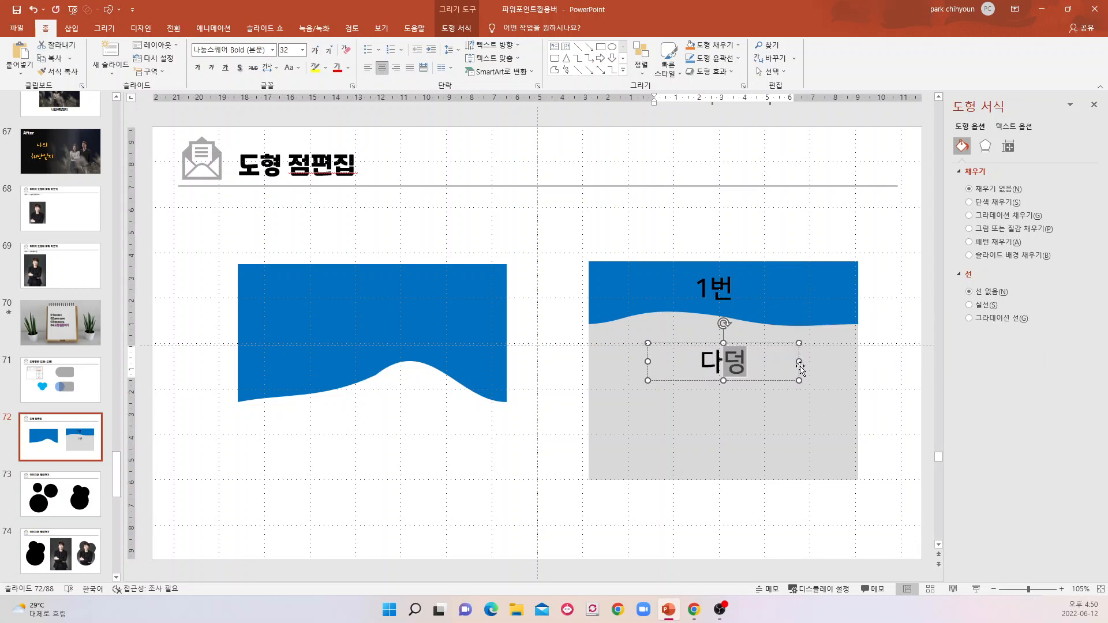
left_click_drag(561, 221, 923, 556)
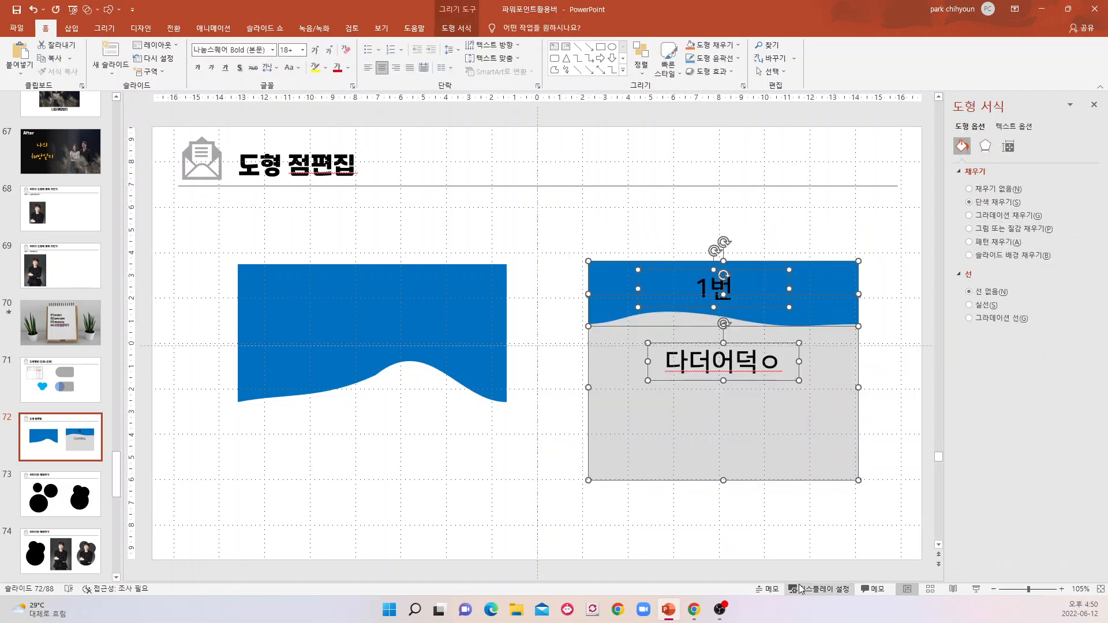
left_click(791, 566)
left_click(769, 303)
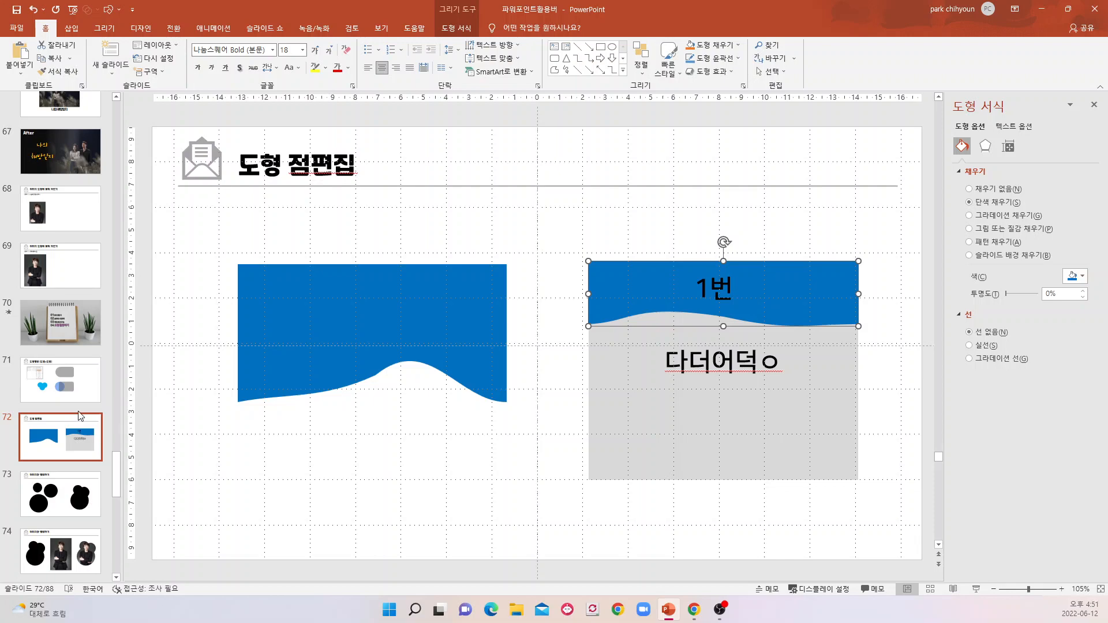
left_click(94, 398)
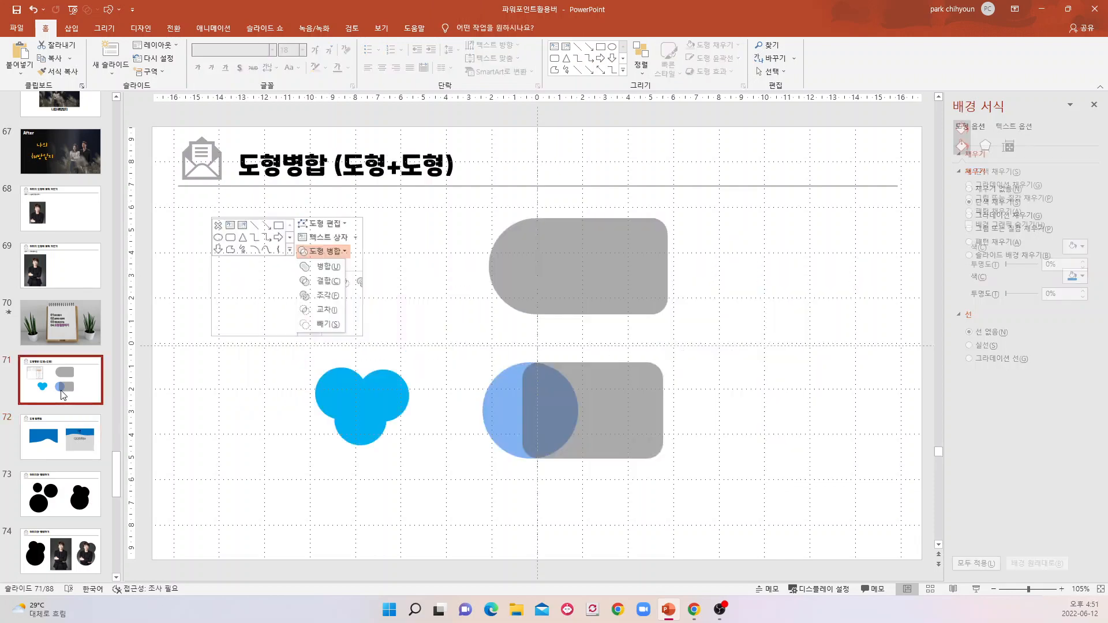
left_click(78, 445)
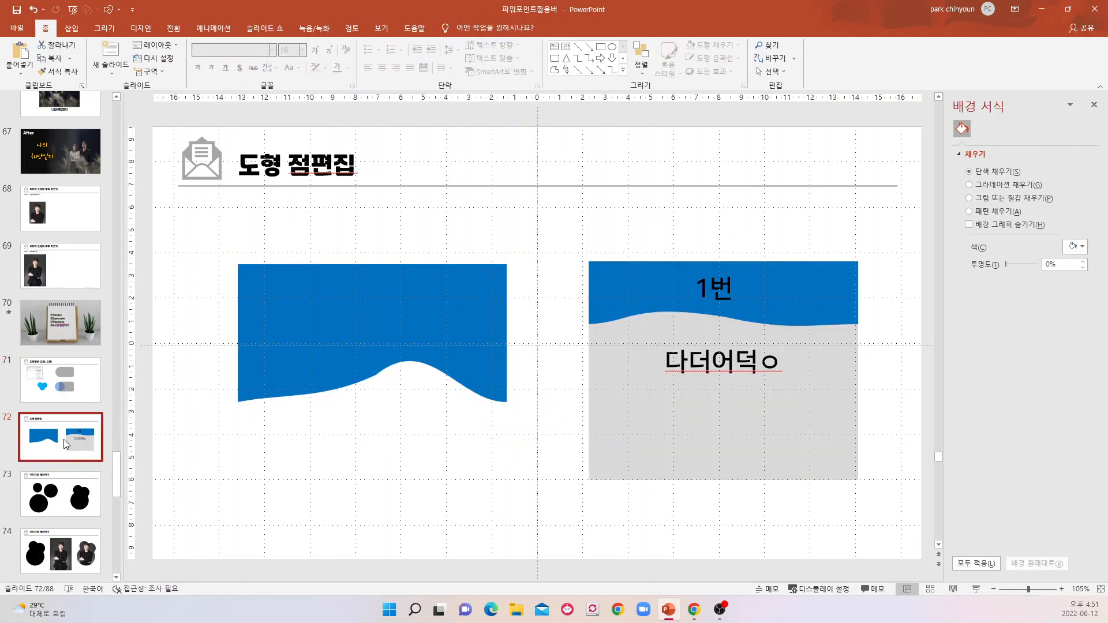
On slide 73, shift the small and medium black circles slightly closer to each other.
scroll(63, 465, "down", 2)
left_click(65, 435)
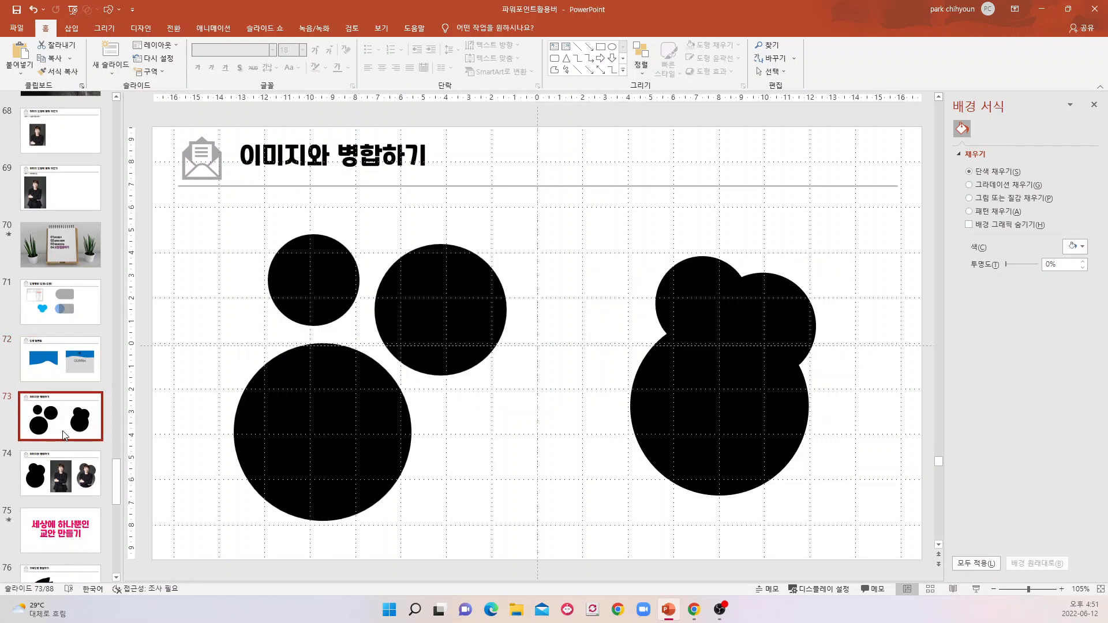
left_click(311, 277)
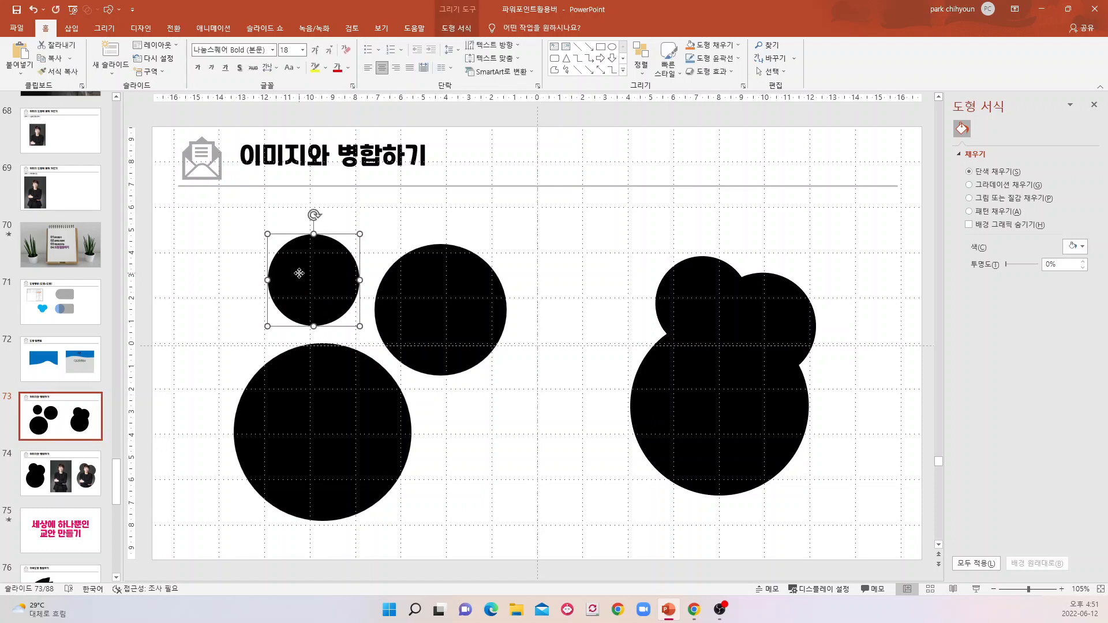
left_click_drag(318, 273, 335, 279)
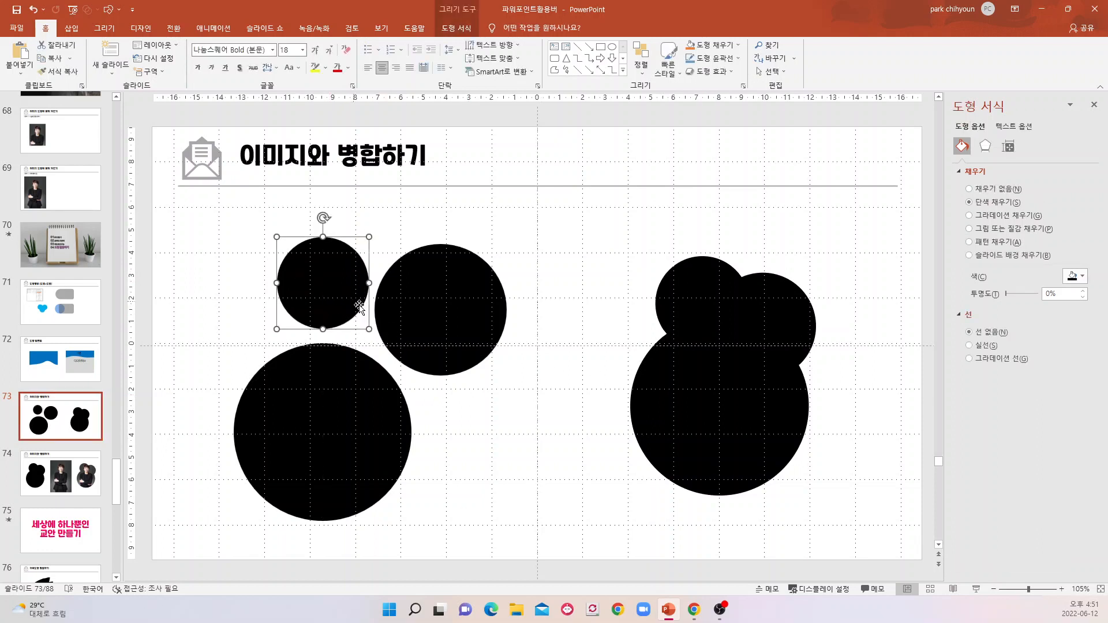
left_click_drag(437, 313, 465, 326)
left_click(330, 280)
left_click_drag(464, 369, 430, 356)
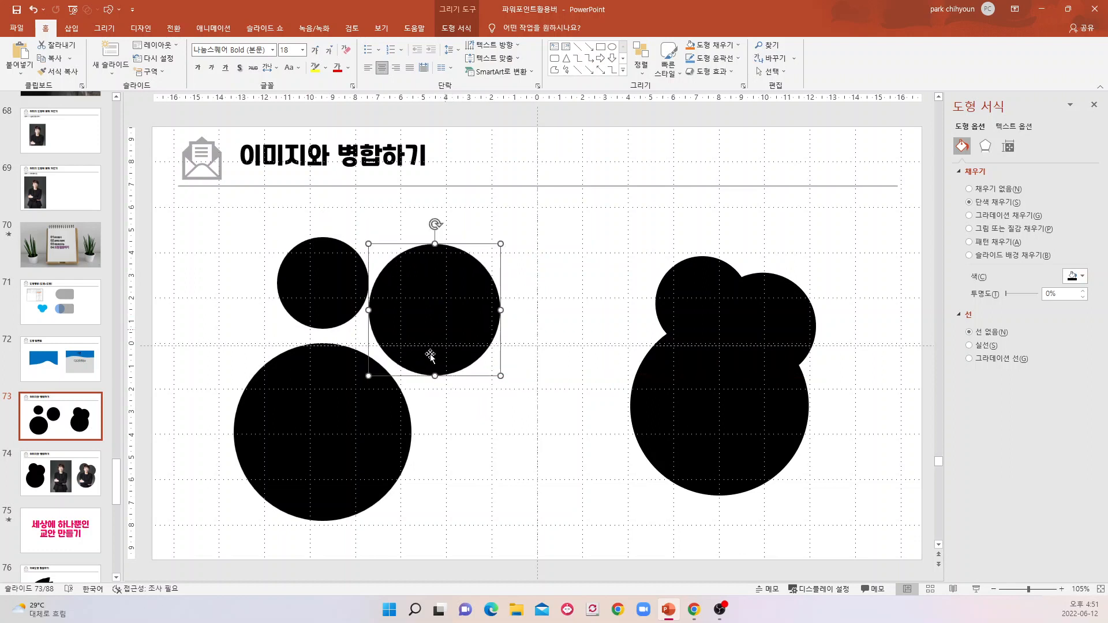
left_click(368, 407)
left_click(757, 350)
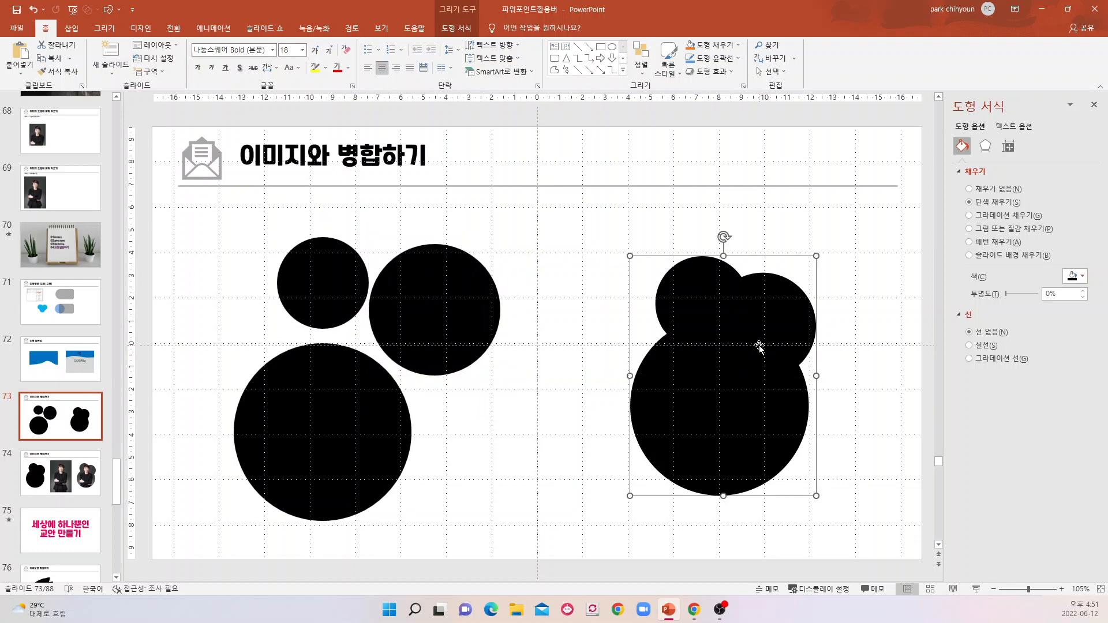
On slide 74, move the merged black shape slightly farther away from the portrait photo.
left_click(51, 483)
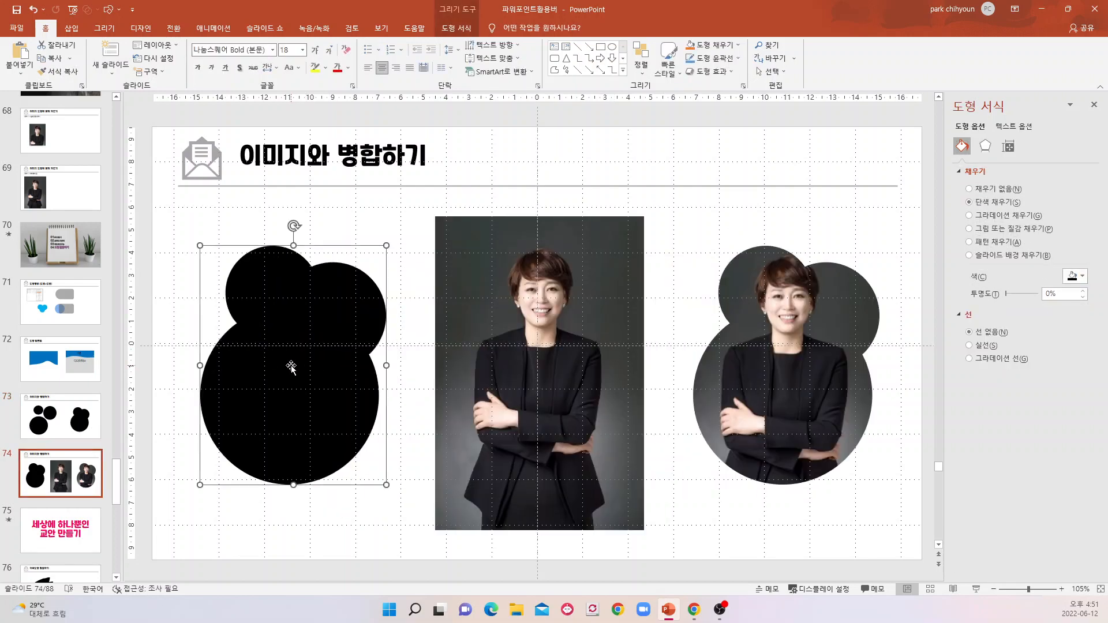
left_click_drag(292, 368, 267, 364)
left_click(804, 397)
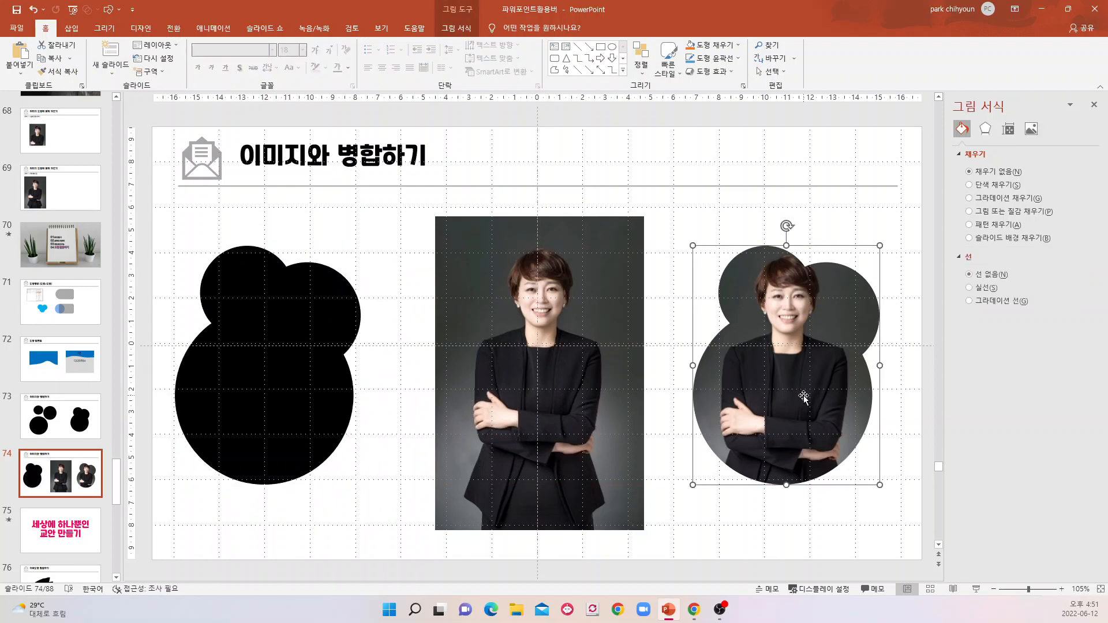
Back on slide 73, move the small and large black circles so that all three circles overlap in one cluster.
left_click(57, 430)
left_click(314, 277)
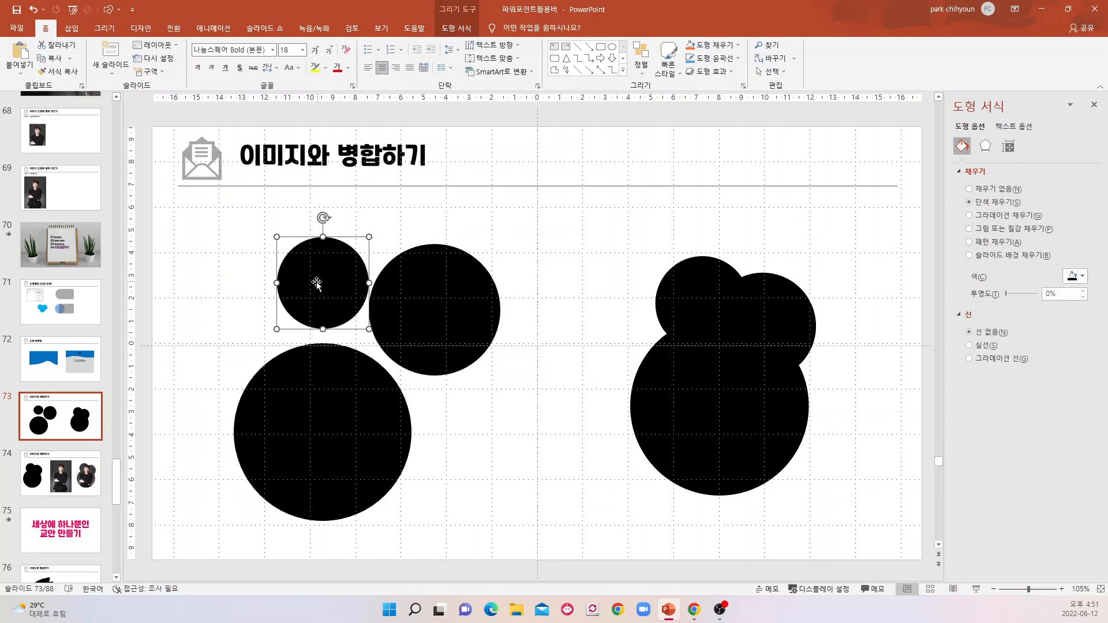
left_click_drag(316, 278, 344, 286)
left_click_drag(357, 430, 392, 382)
left_click_drag(354, 272, 371, 248)
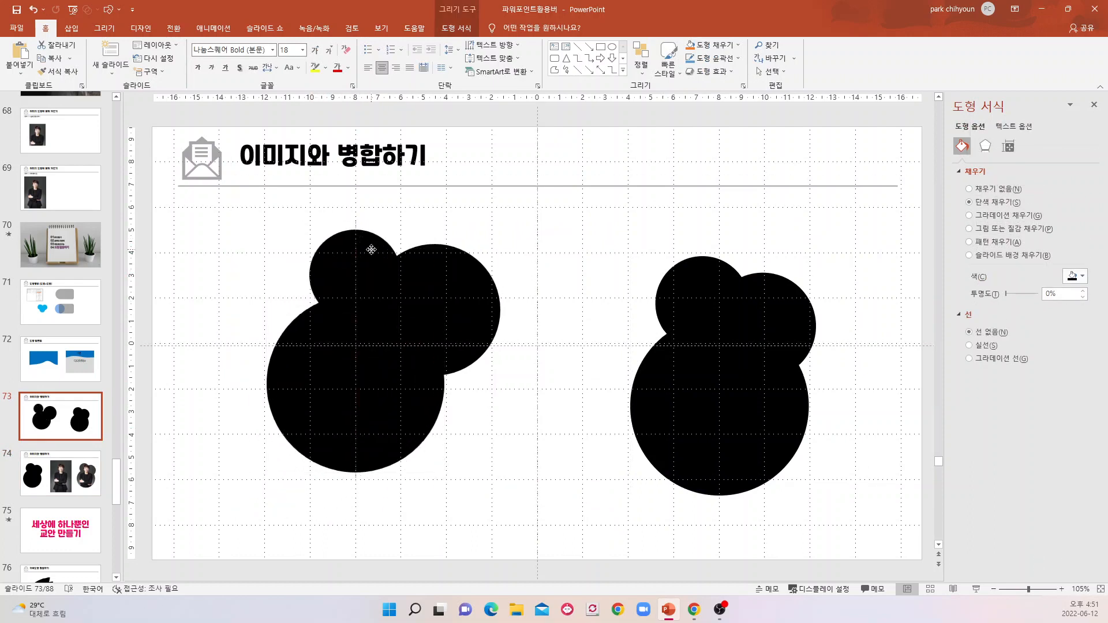
Merge the three overlapping black circles into a single shape with the Union (병합) operation.
left_click(530, 450)
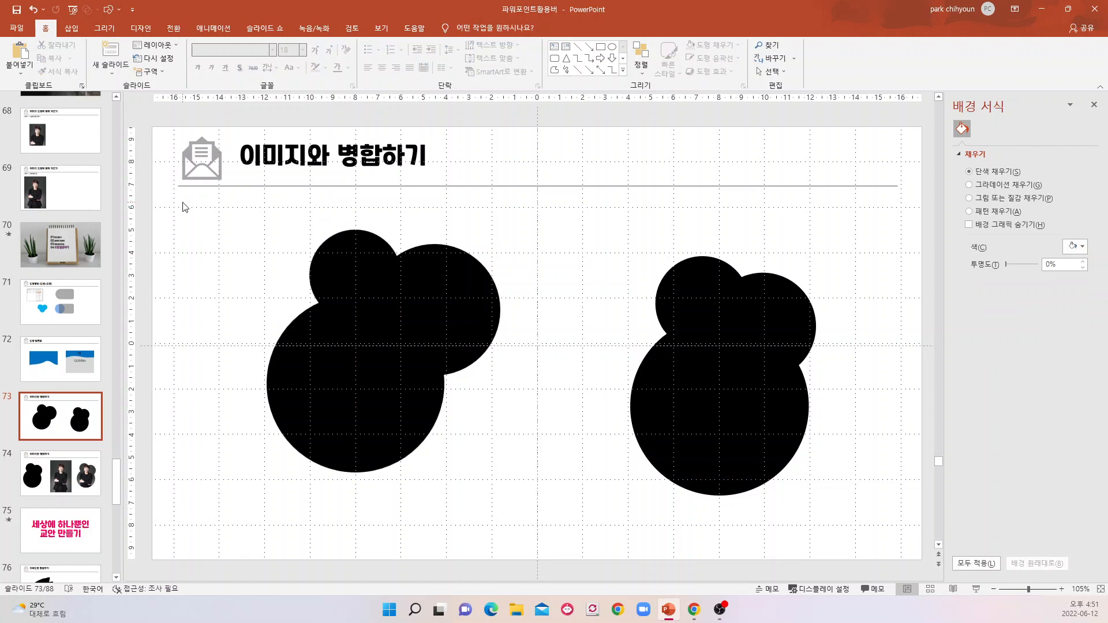
left_click_drag(182, 207, 569, 530)
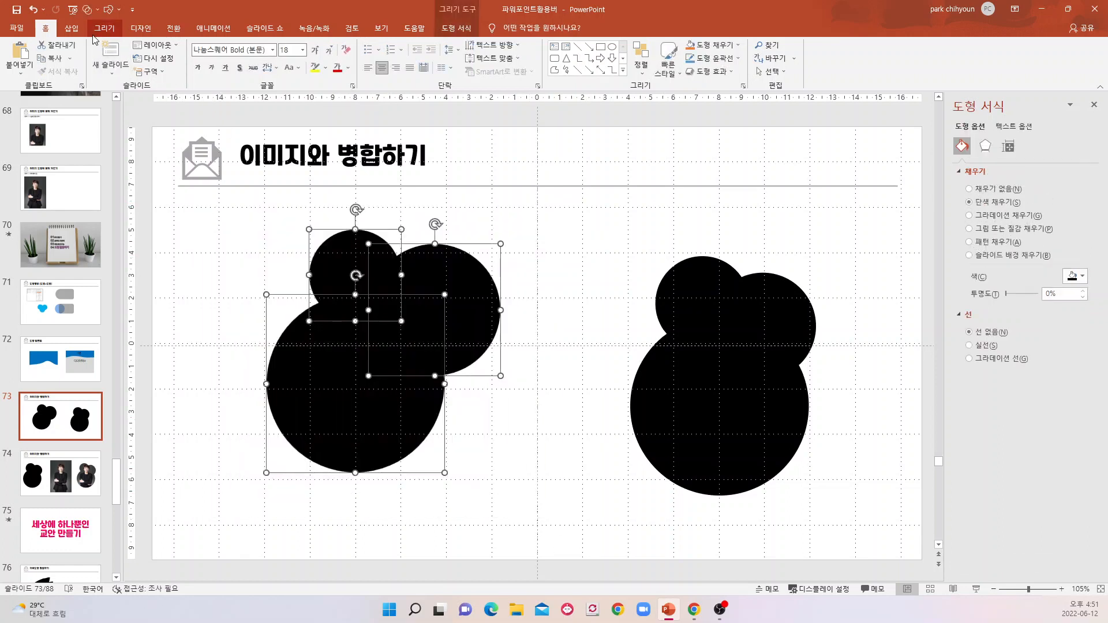
left_click(98, 11)
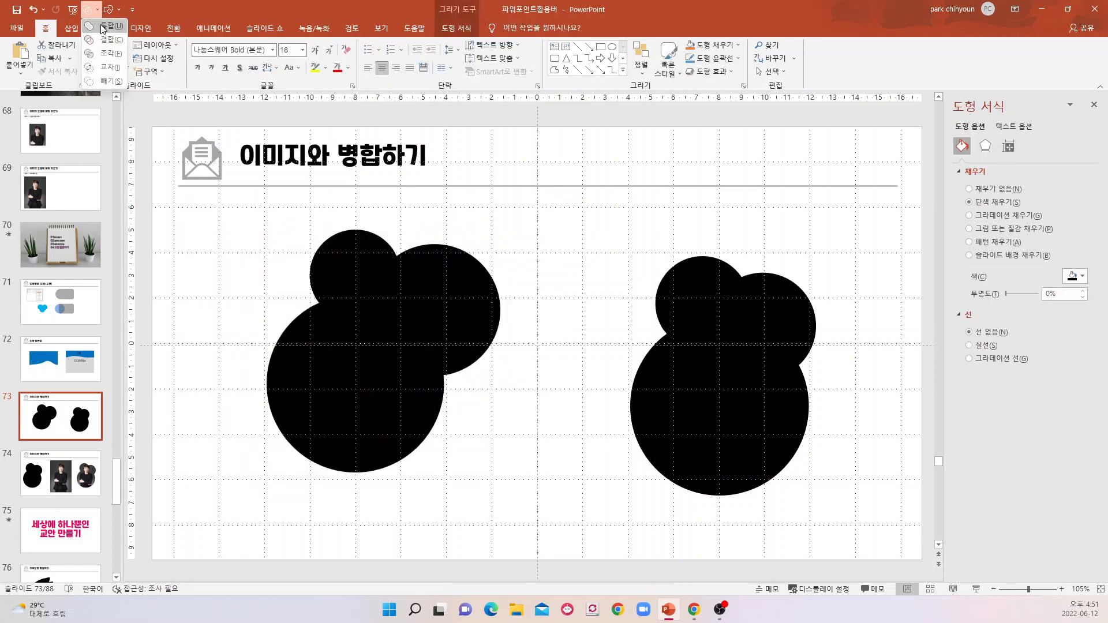
left_click(103, 26)
left_click(527, 428)
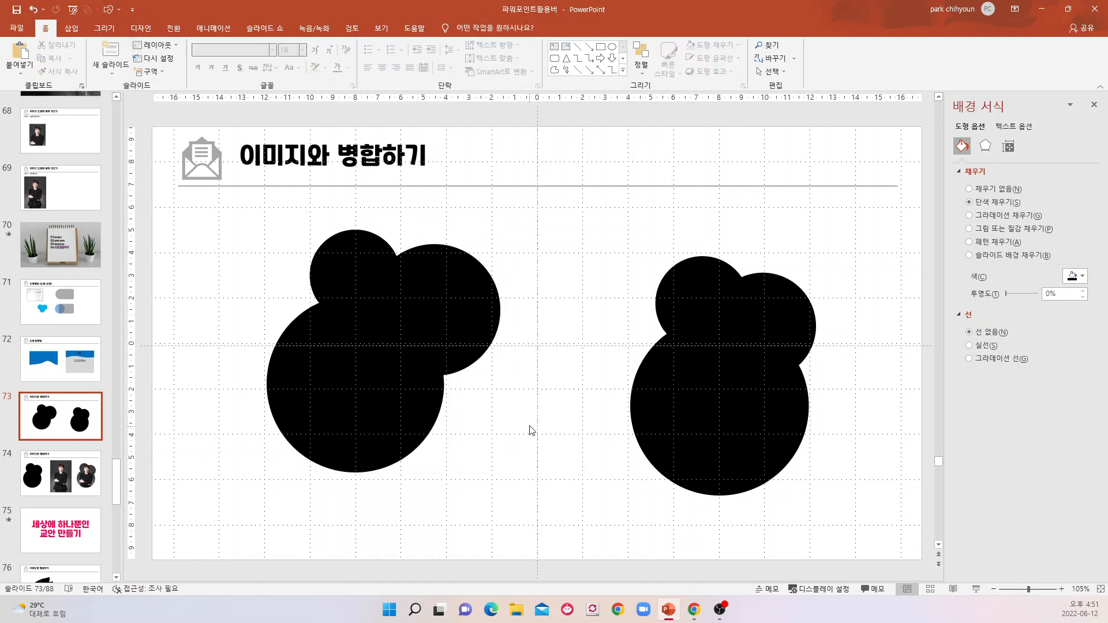
left_click(389, 310)
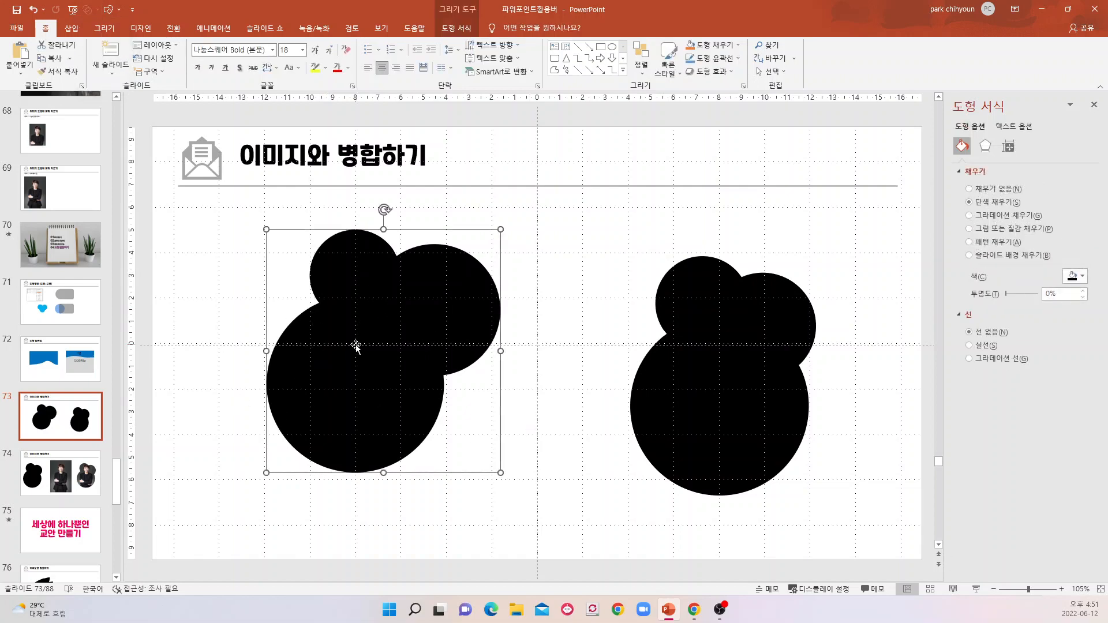
On slide 74, place the merged black shape on top of the rectangular portrait photo.
scroll(295, 387, "down", 1)
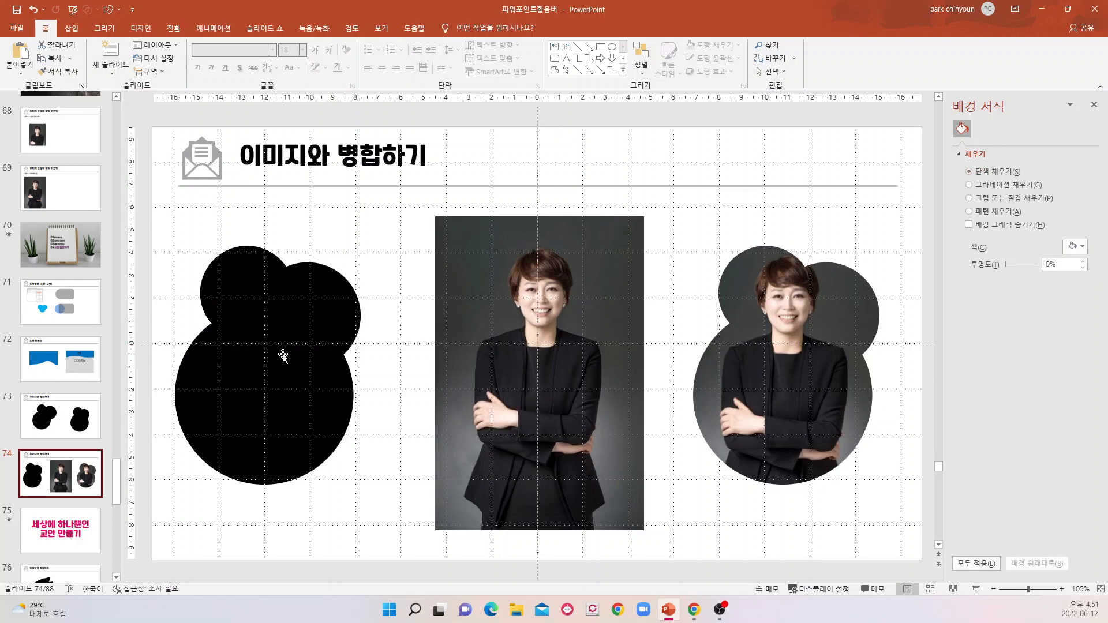
left_click(604, 318)
mouse_move(267, 340)
left_mouse_down()
mouse_move(527, 339)
mouse_move(536, 325)
left_mouse_up()
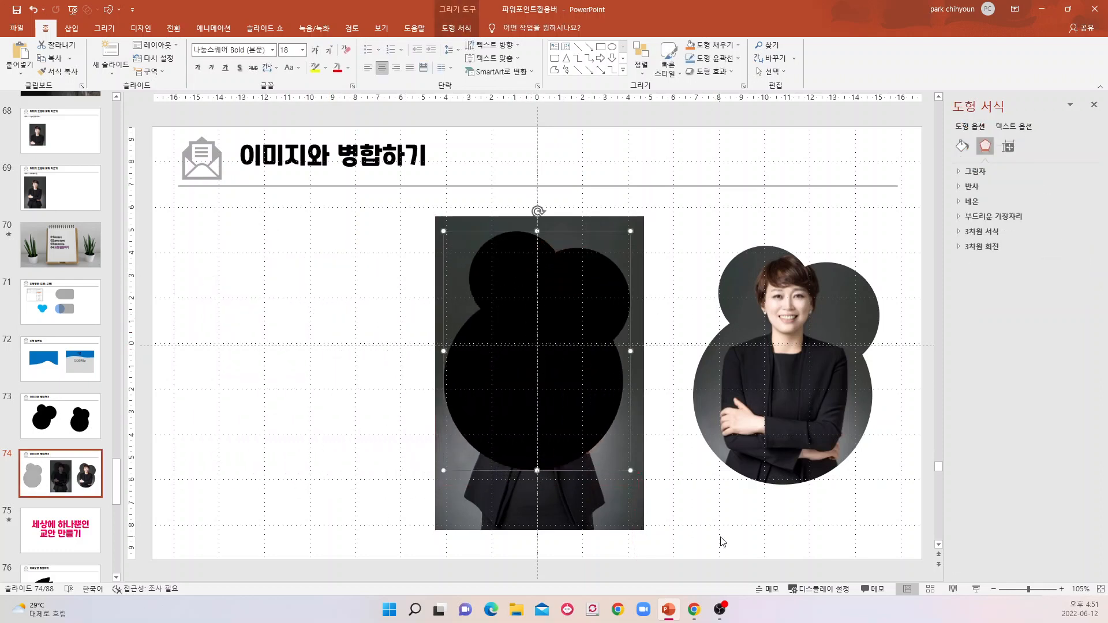
Select the portrait photo together with the black merged shape on top and bring up the Intersect (교차) merge operation.
left_click(720, 539)
left_click(569, 221)
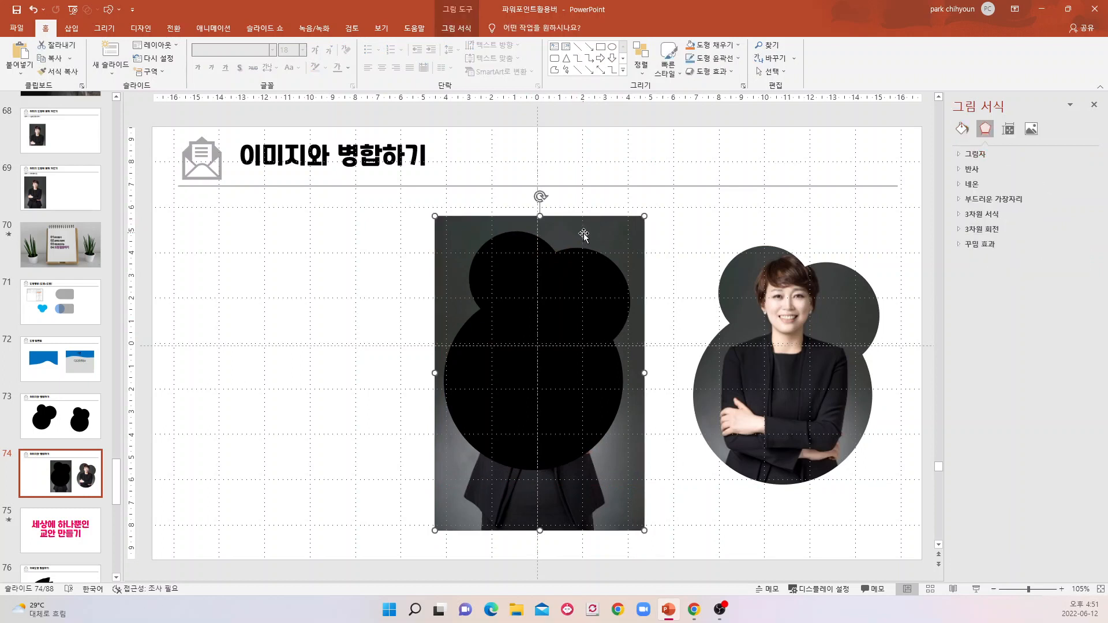
left_click(557, 283, "shift")
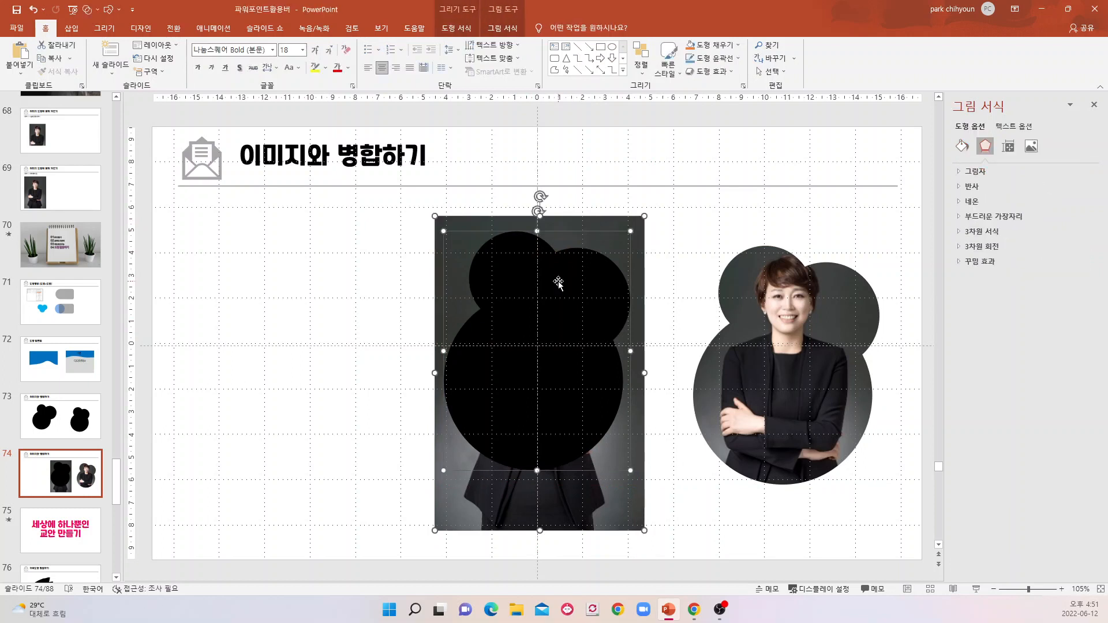
left_click(99, 10)
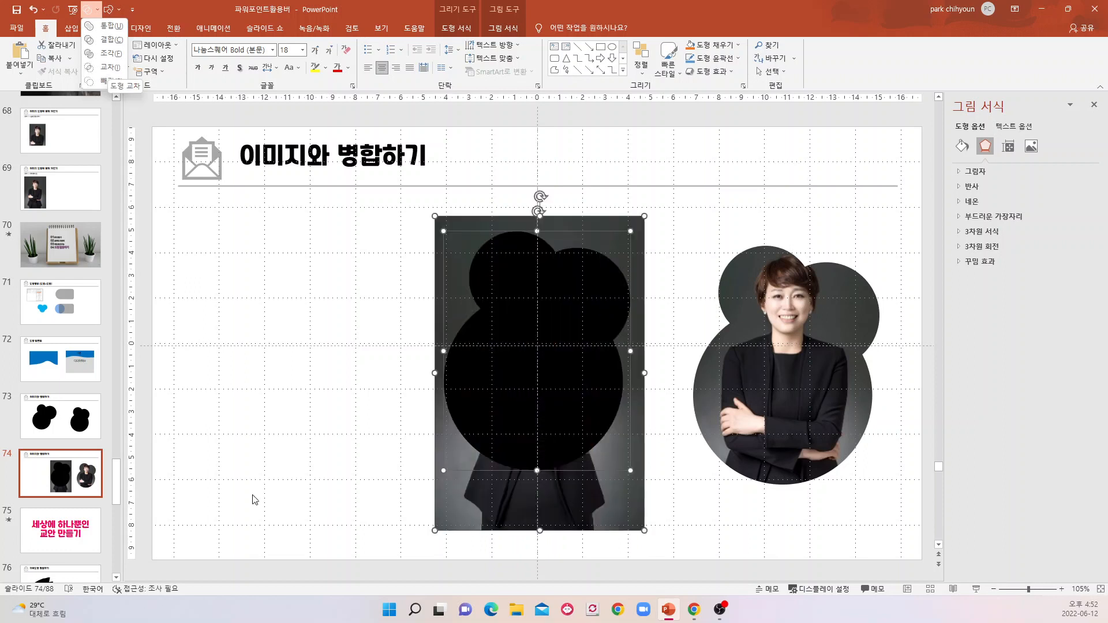
left_click(565, 369)
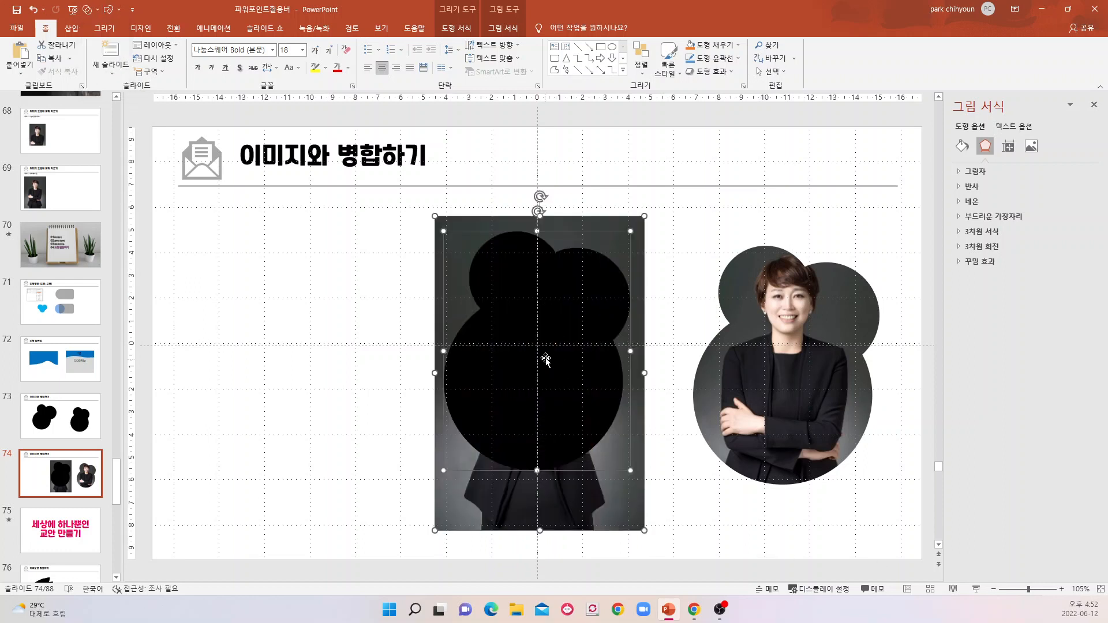
Separate the black merged shape from the portrait photo, placing the photo between the shape and the finished cropped example.
left_click_drag(545, 361, 268, 370)
left_click(500, 383)
left_click(413, 368)
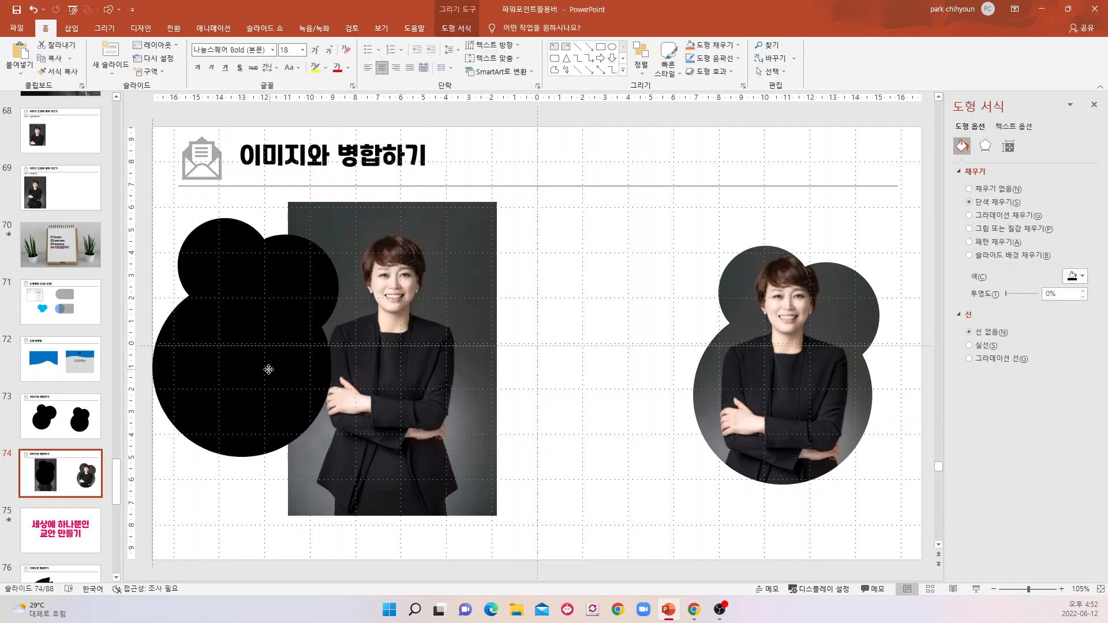
left_click_drag(404, 369, 549, 376)
left_click(302, 351)
left_click_drag(301, 351, 362, 378)
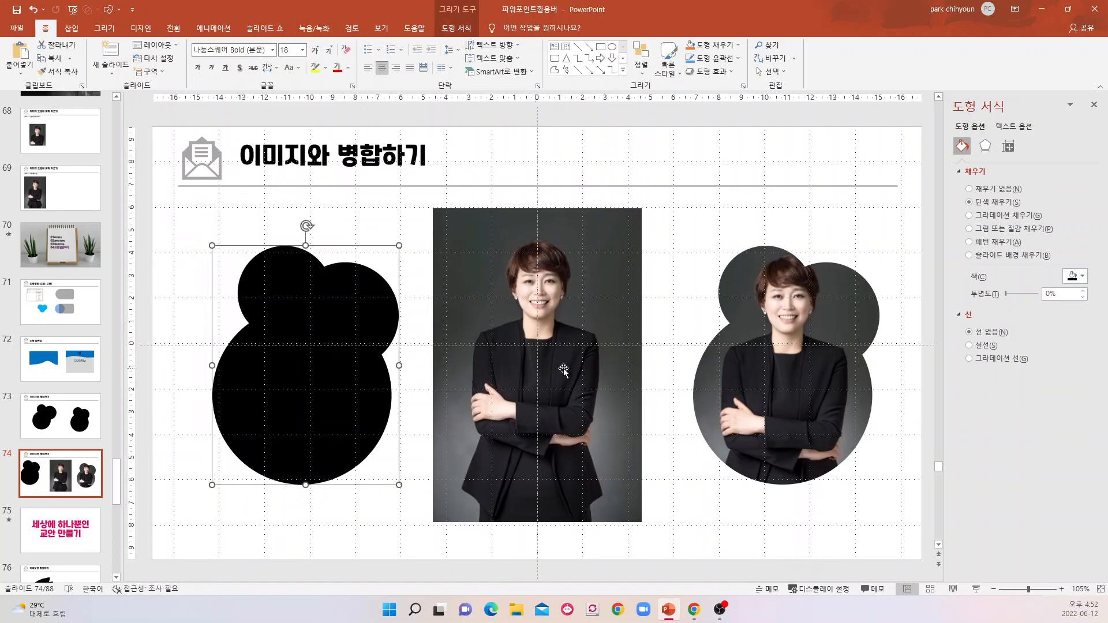
left_click_drag(564, 369, 577, 394)
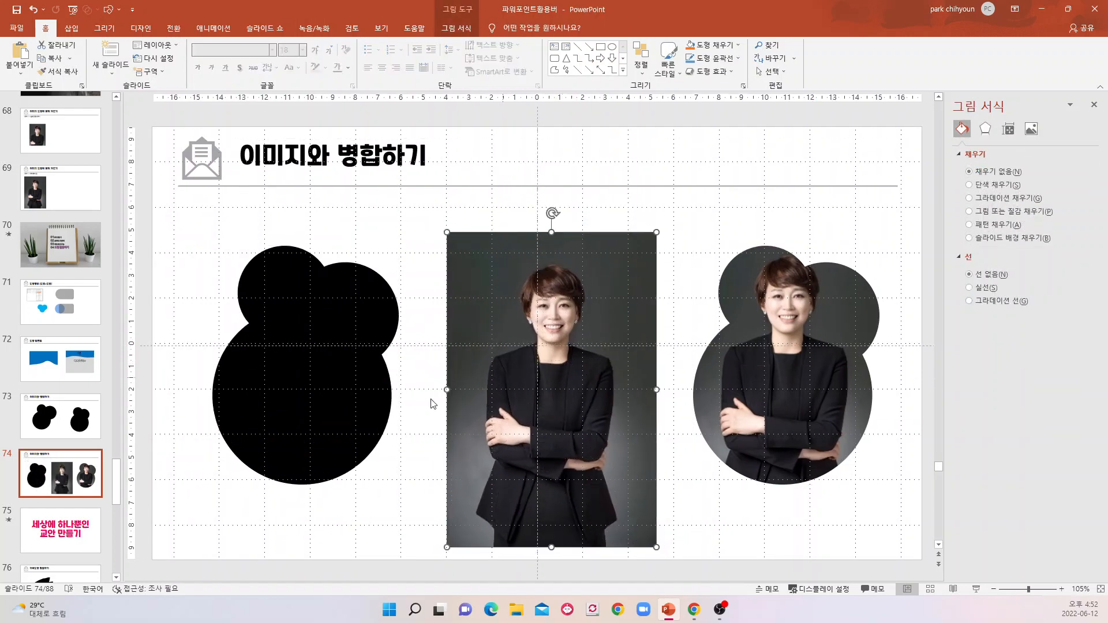
Go past slide 75 to slide 76, 자유도형 활용하기, and examine its black brush-stroke shape.
scroll(81, 488, "down", 1)
left_click(77, 482)
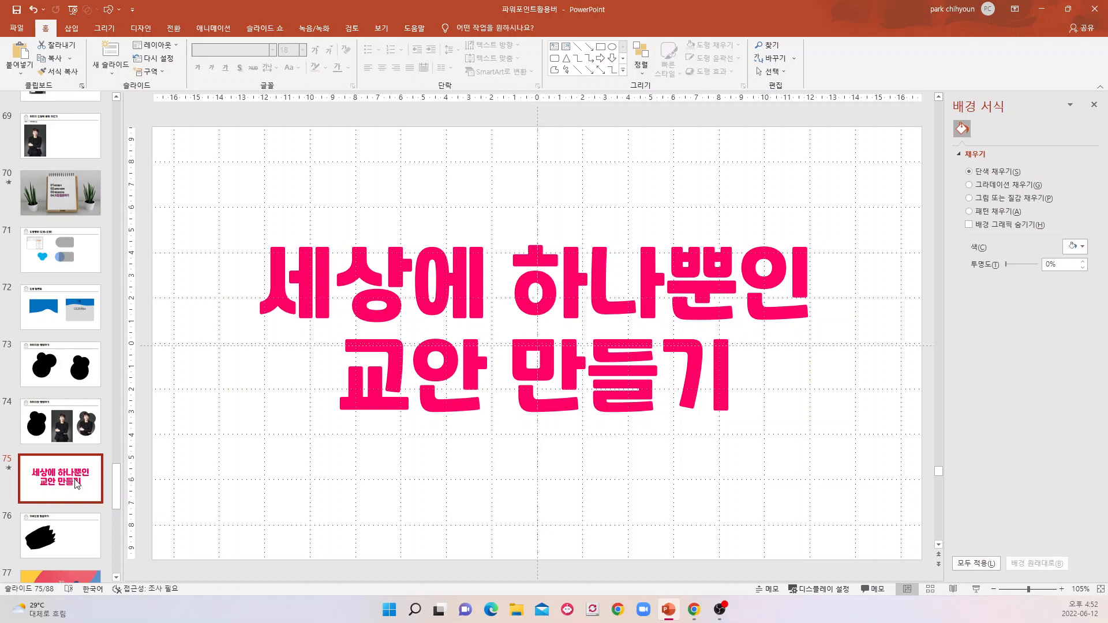
left_click(69, 548)
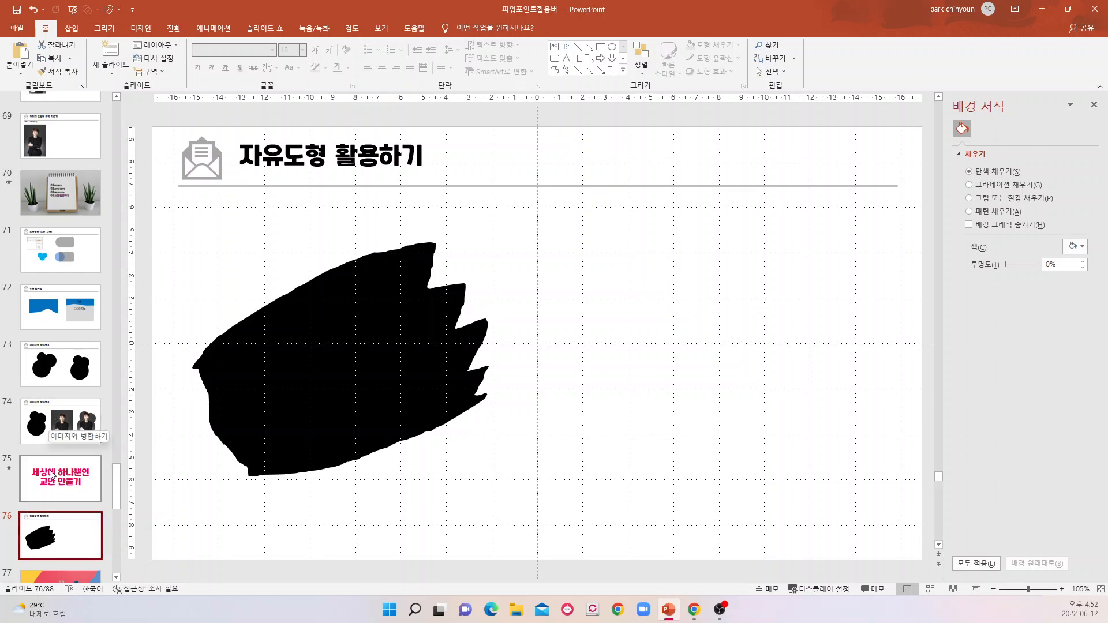
left_click(309, 404)
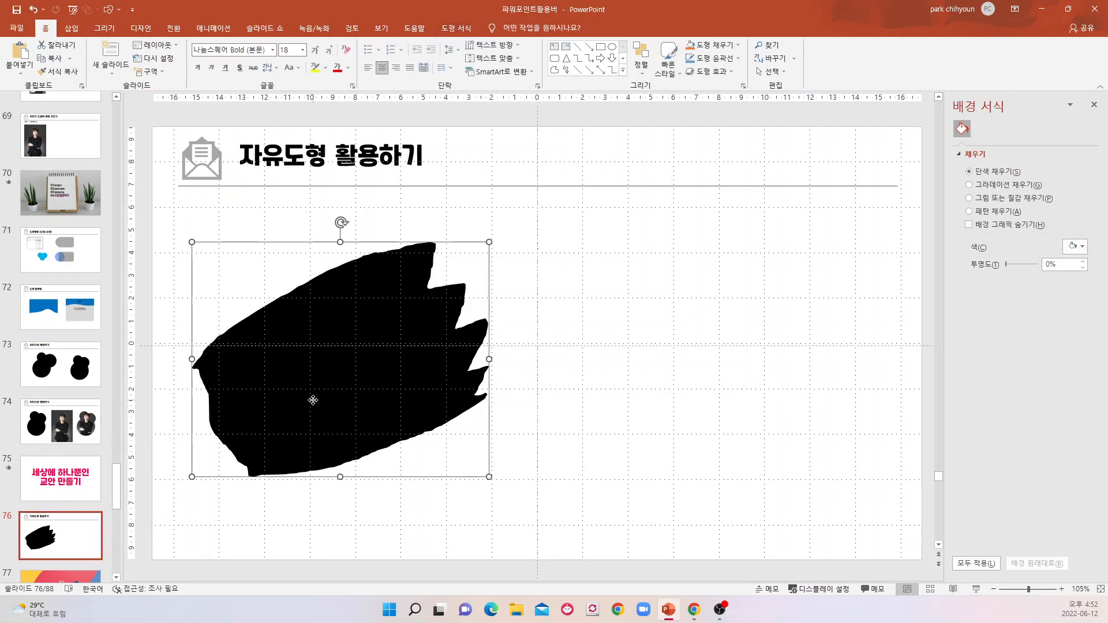
left_click(653, 491)
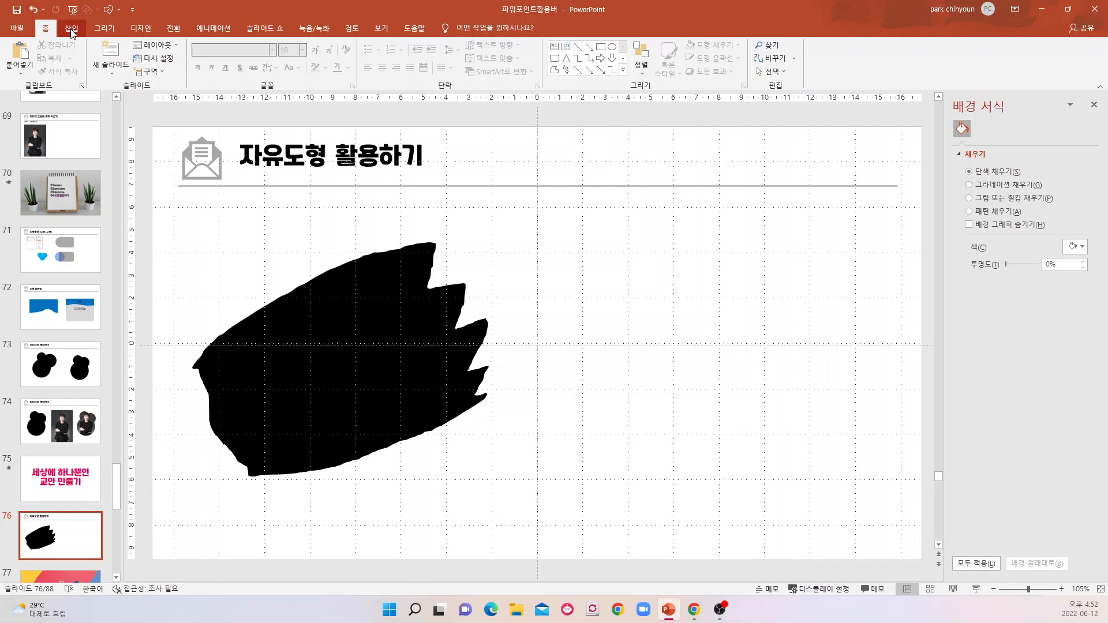
Try a jagged freehand Scribble outline about 13.4 cm wide and 10.9 cm high beside the black brush stroke, and delete it.
left_click(120, 11)
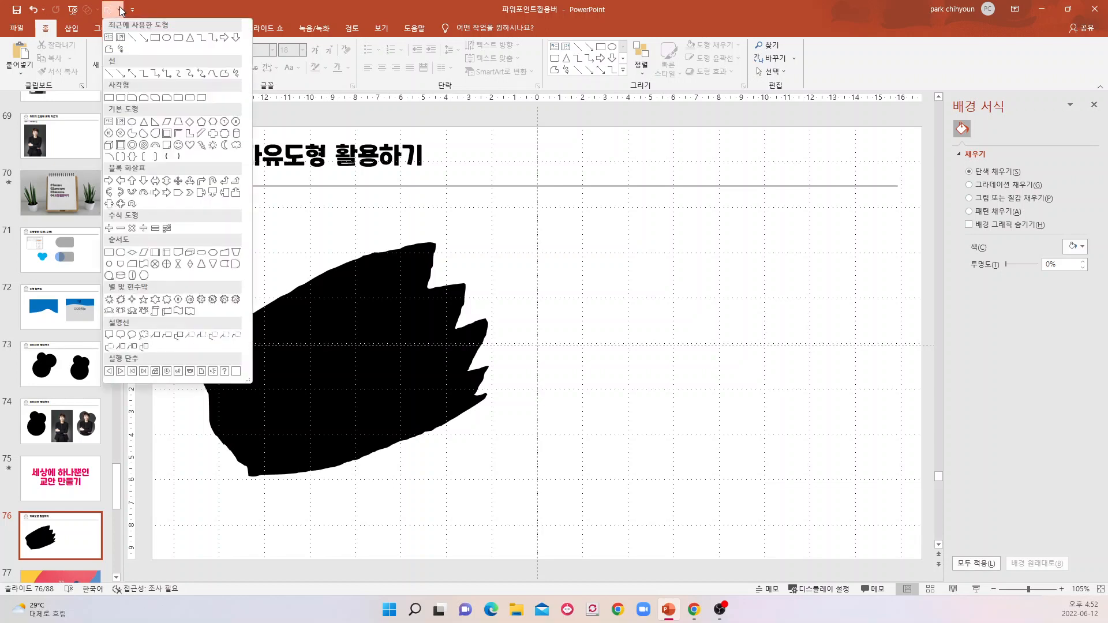
left_click(236, 74)
mouse_move(549, 342)
left_mouse_down()
mouse_move(703, 270)
mouse_move(830, 294)
left_mouse_up()
left_click_drag(805, 426, 642, 430)
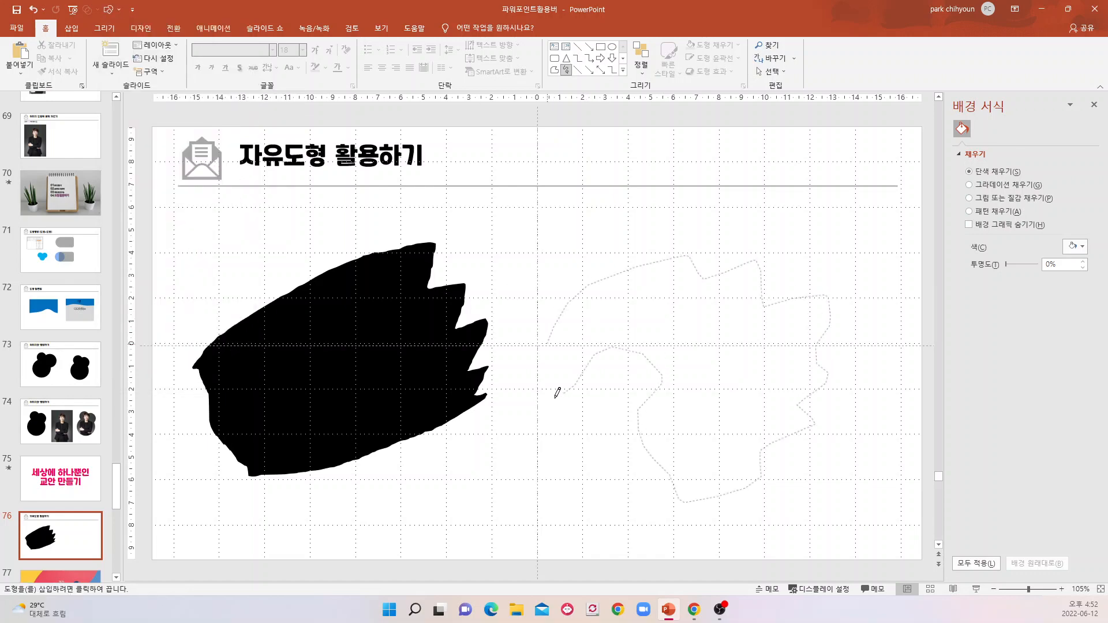
left_click_drag(547, 343, 548, 344)
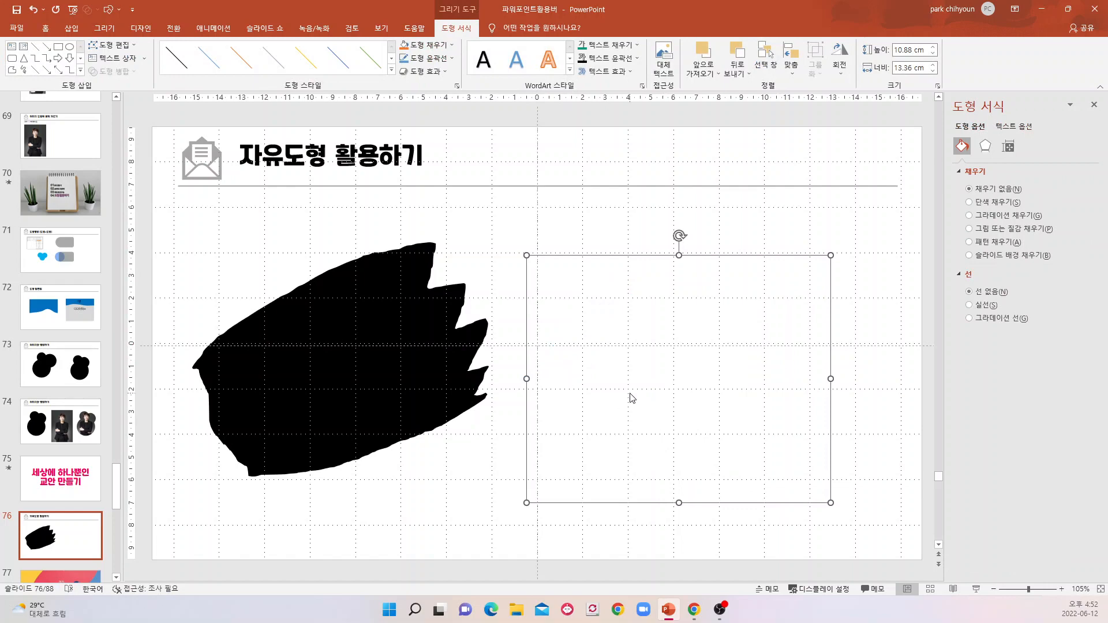
key("Delete")
Draw a closed Scribble shape about 11.7 cm wide and 9.7 cm high in the empty area beside the black brush stroke.
left_click(108, 10)
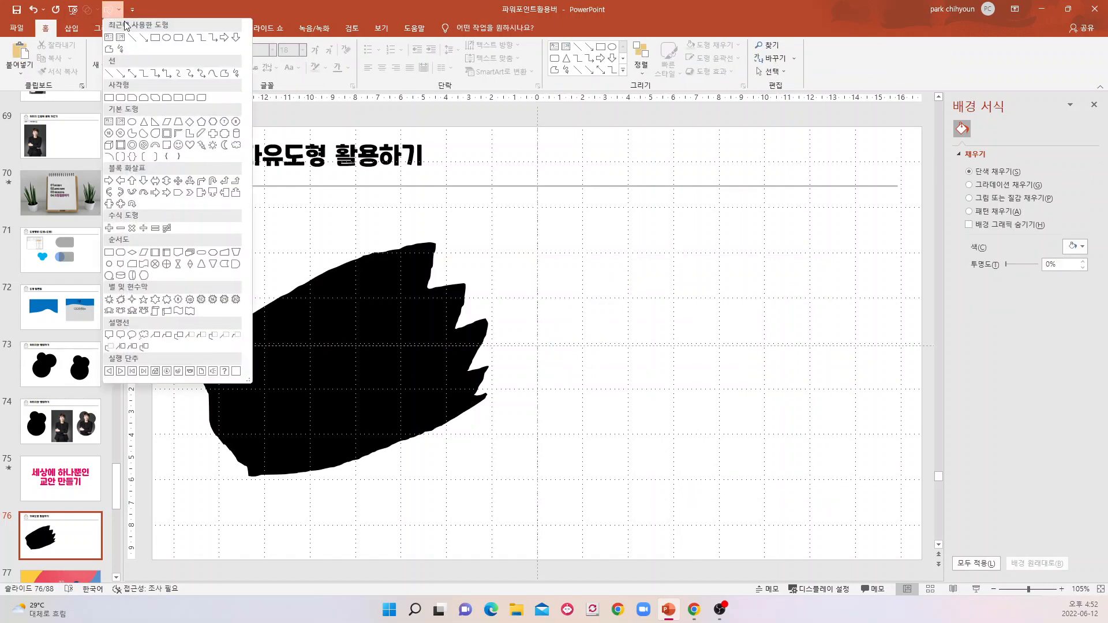
left_click(236, 73)
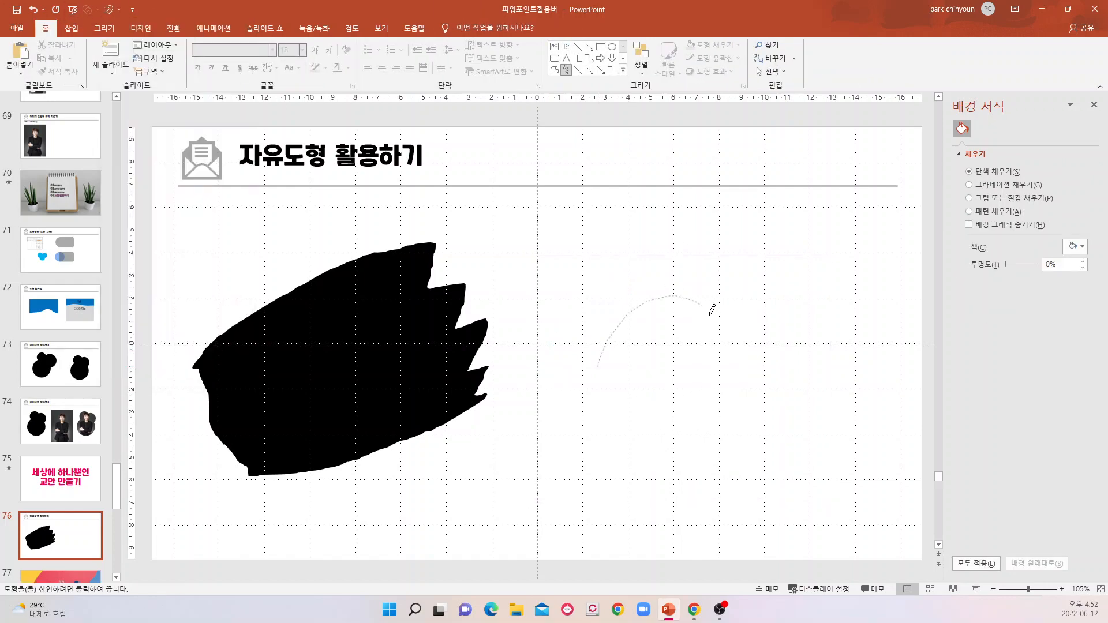
left_click_drag(806, 463, 634, 472)
left_click_drag(602, 363, 599, 366)
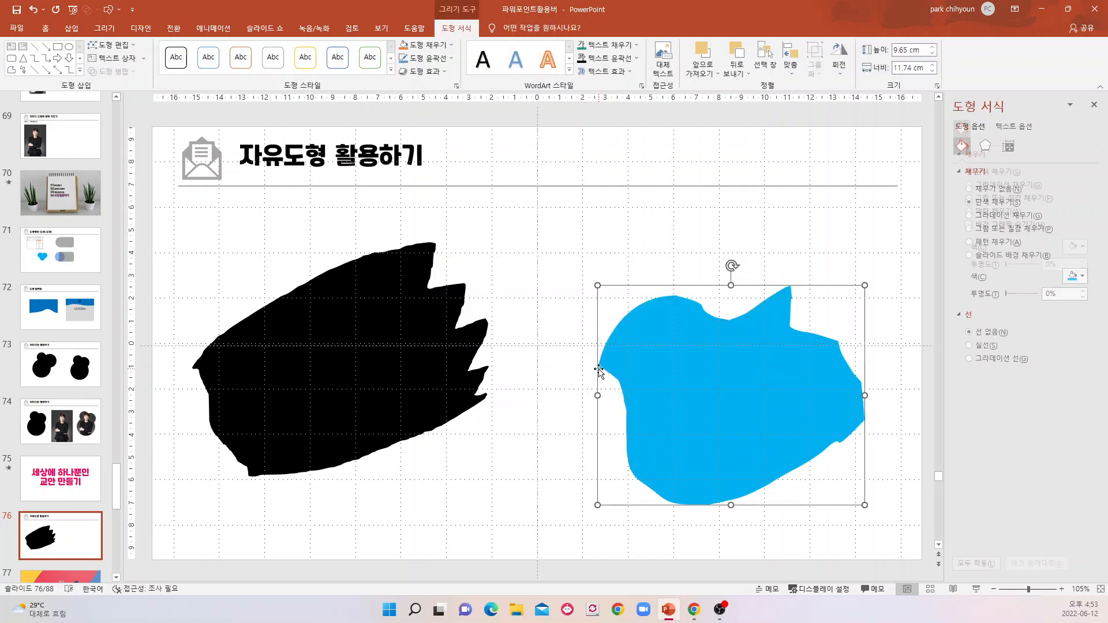
left_click(860, 531)
Reposition the blue freehand shape and the black brush stroke so they sit side by side below the slide title.
left_click_drag(759, 383, 718, 329)
left_click(806, 512)
left_click_drag(666, 375, 678, 382)
mouse_move(373, 324)
left_mouse_down()
mouse_move(360, 328)
mouse_move(385, 302)
mouse_move(376, 306)
left_mouse_up()
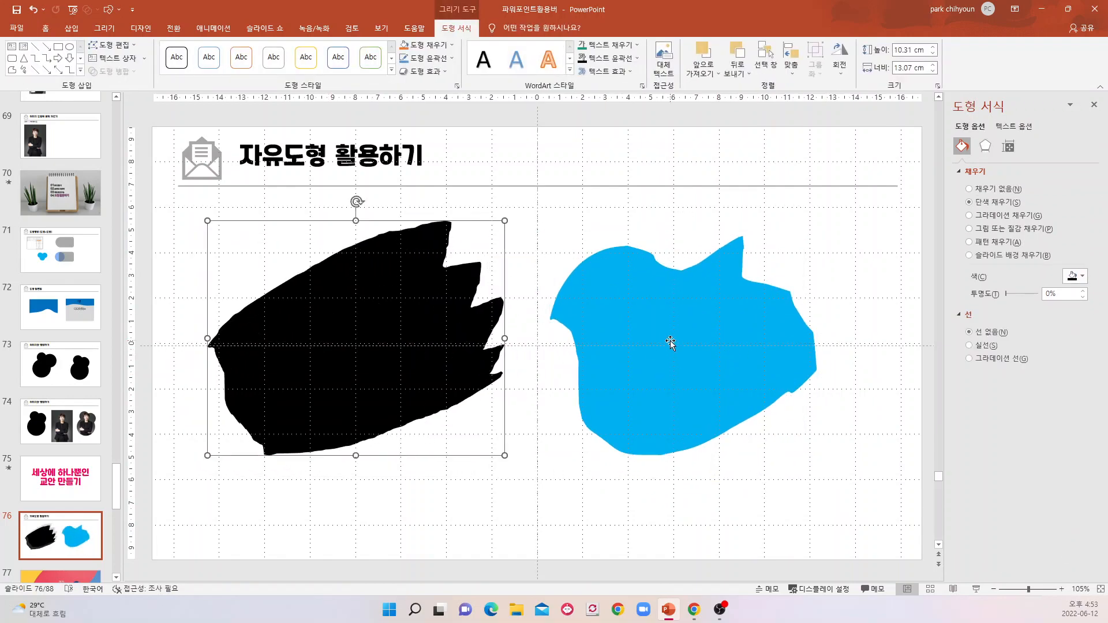
left_click_drag(668, 339, 677, 366)
left_click(363, 320)
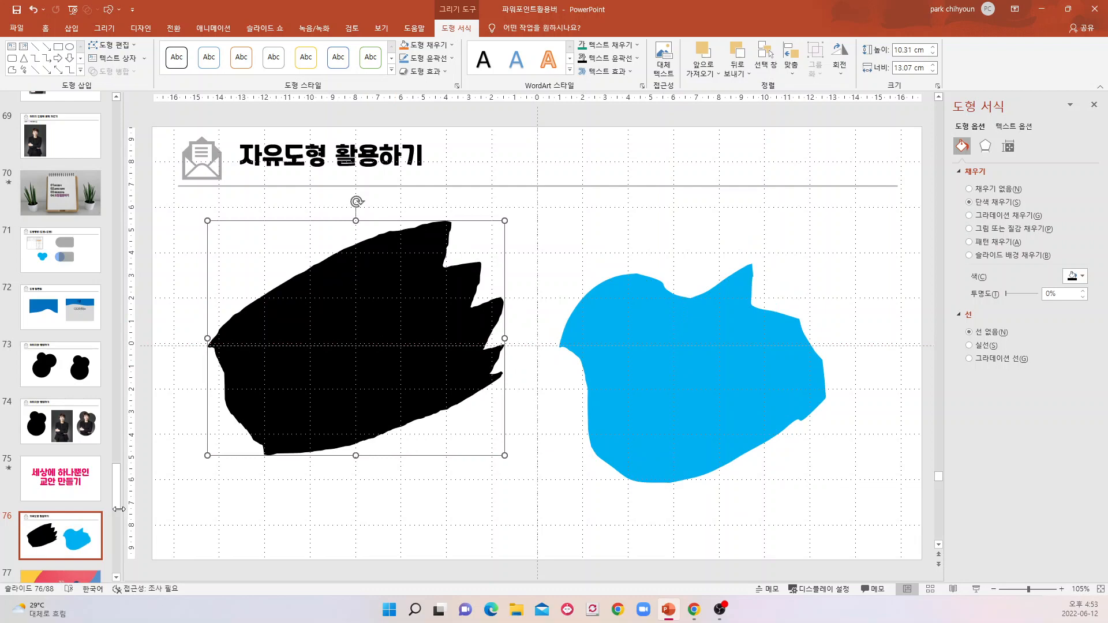
Open slide 79 and examine the family insurance photo and the black brush-stroke shape beside it.
left_click(52, 530)
scroll(58, 513, "down", 2)
scroll(61, 491, "down", 2)
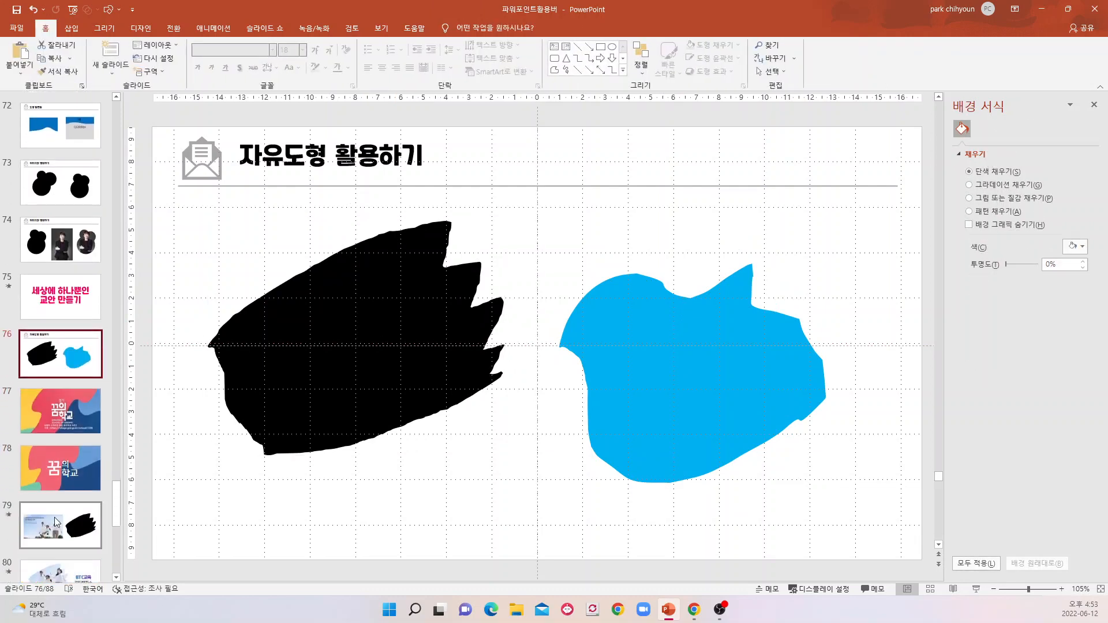
left_click(61, 523)
left_click(342, 337)
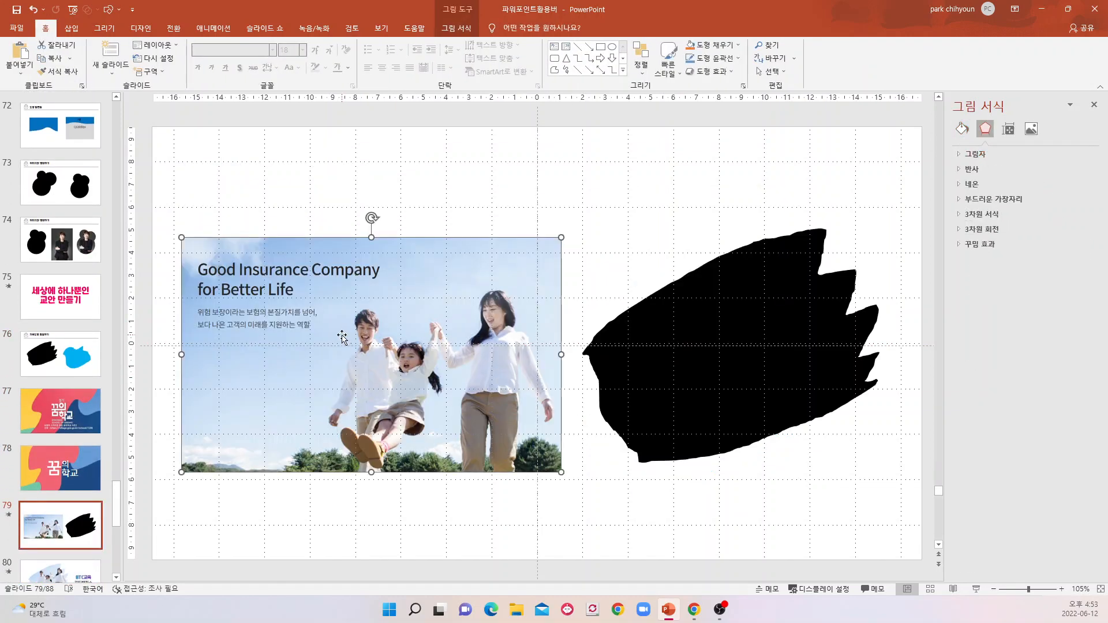
left_click(676, 361)
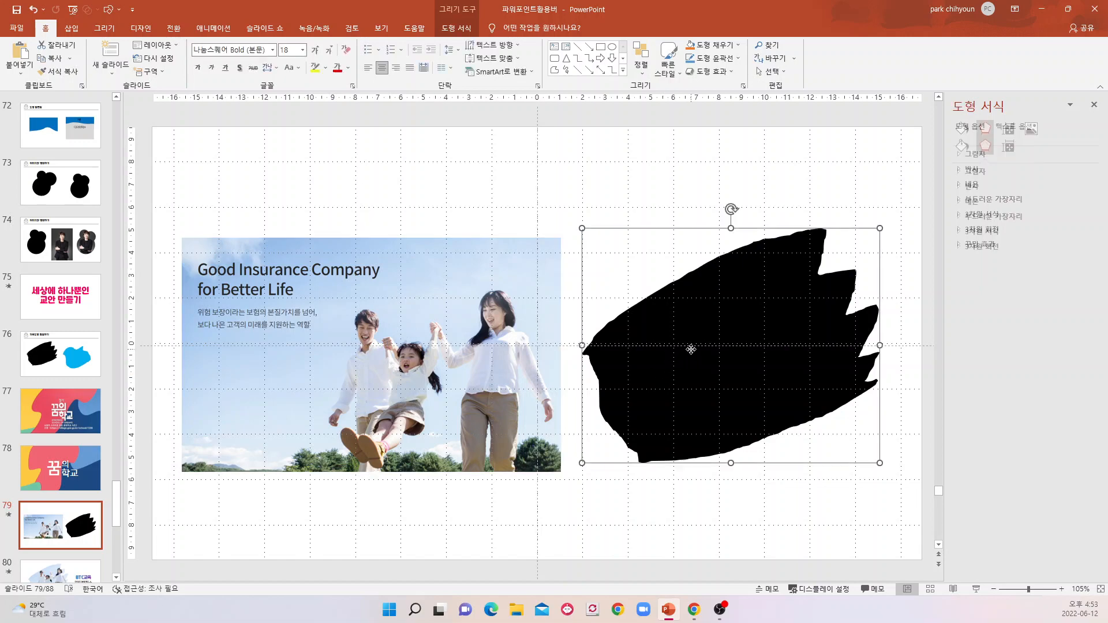
left_click(425, 372)
left_click(623, 366)
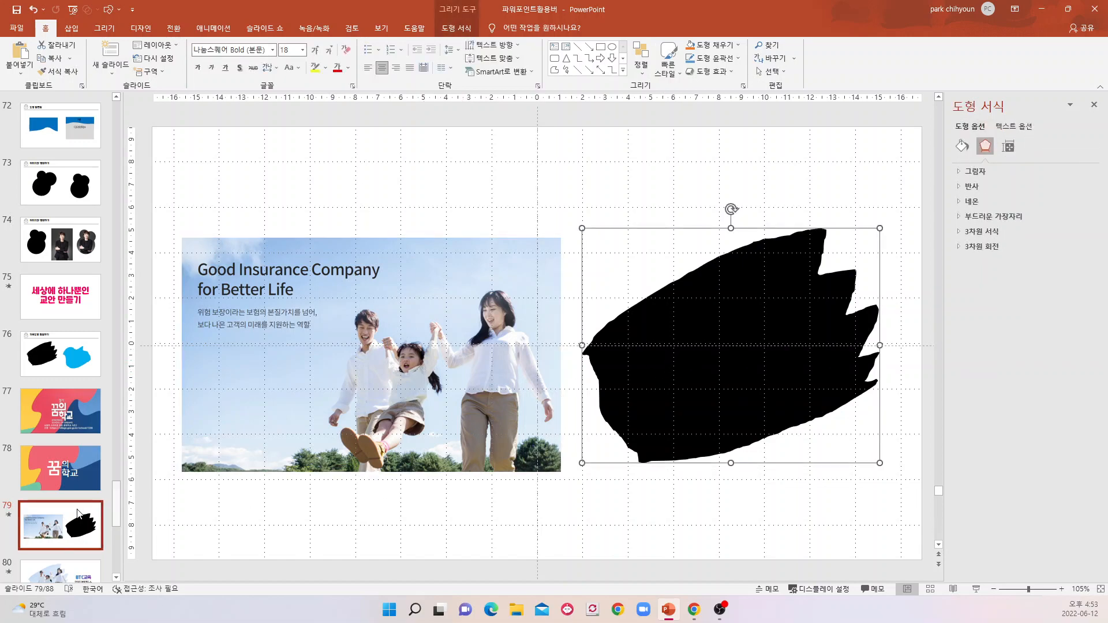
Open slide 80 and inspect the family photo cropped to the brush-stroke shape.
scroll(57, 525, "down", 2)
left_click(57, 525)
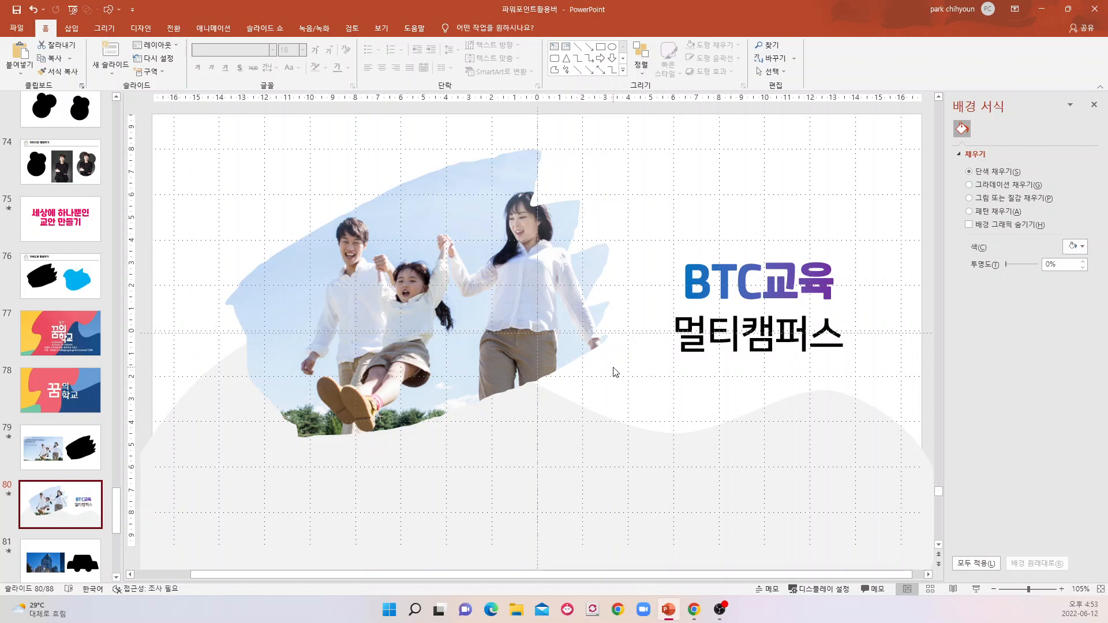
left_click(545, 312)
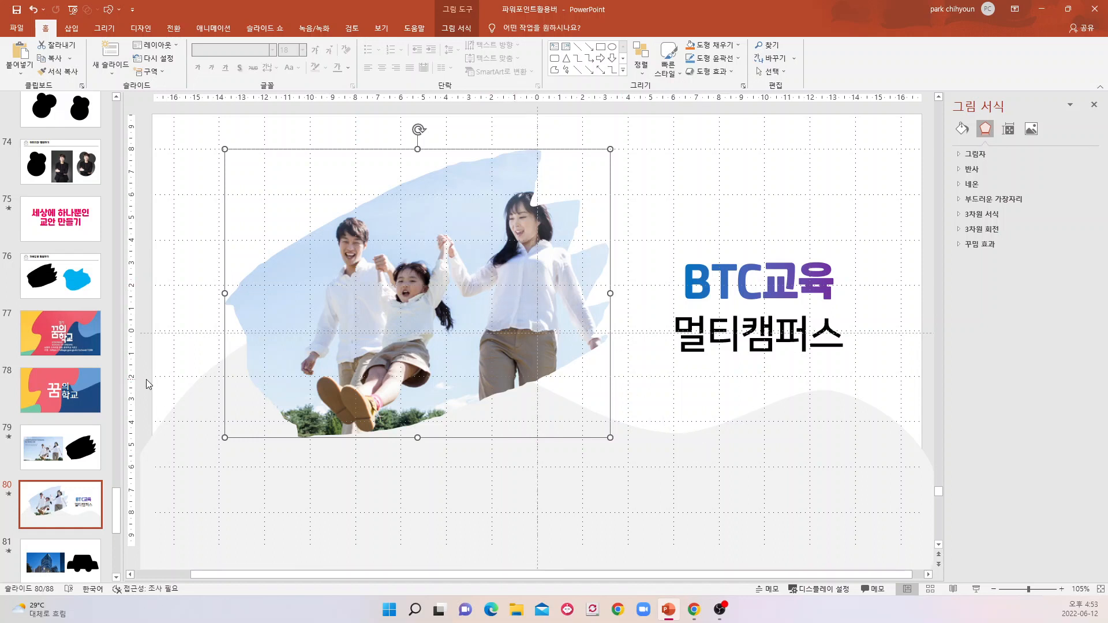
On slide 76, draw a closed wave about 40 cm wide and 9.3 cm high with the Curve tool and move it down to the slide's lower edge.
left_click(87, 276)
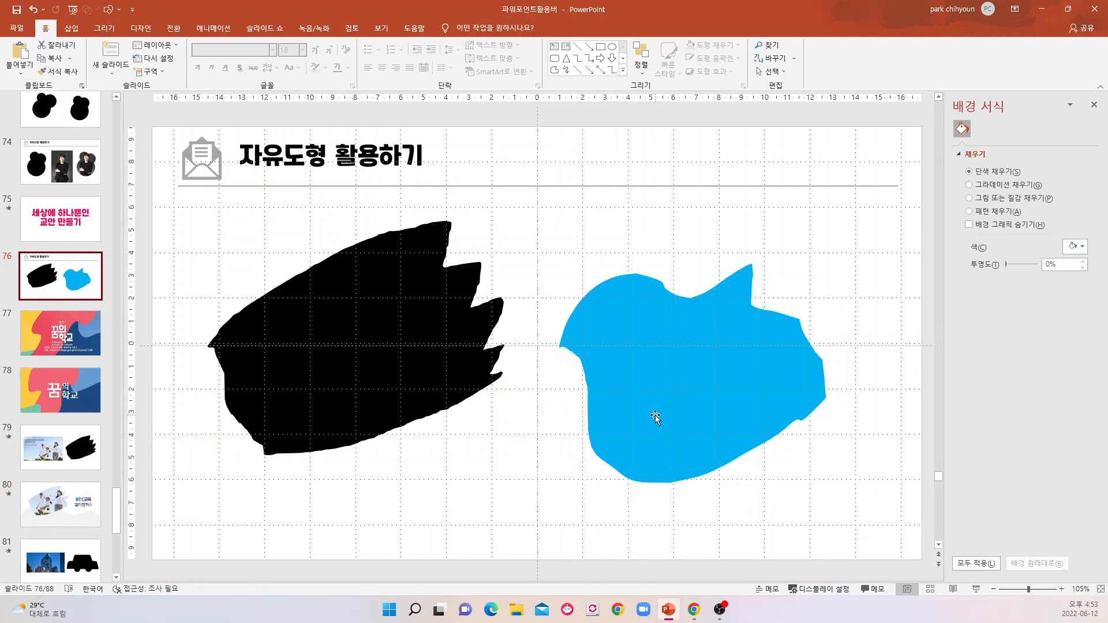
left_click(656, 417)
left_click(469, 457)
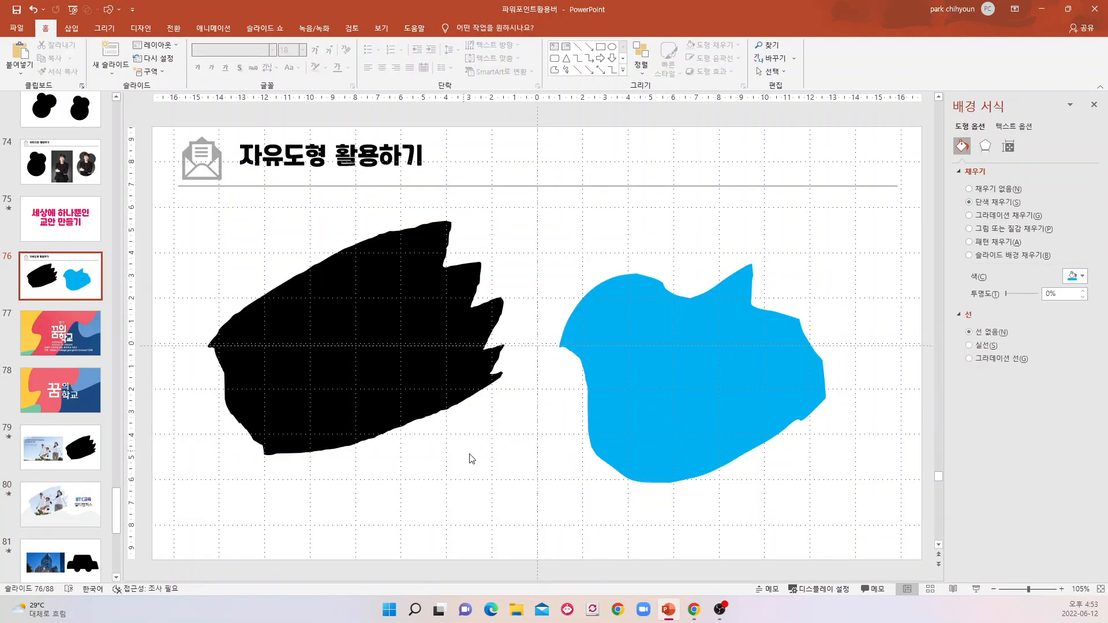
left_click(72, 29)
left_click(108, 10)
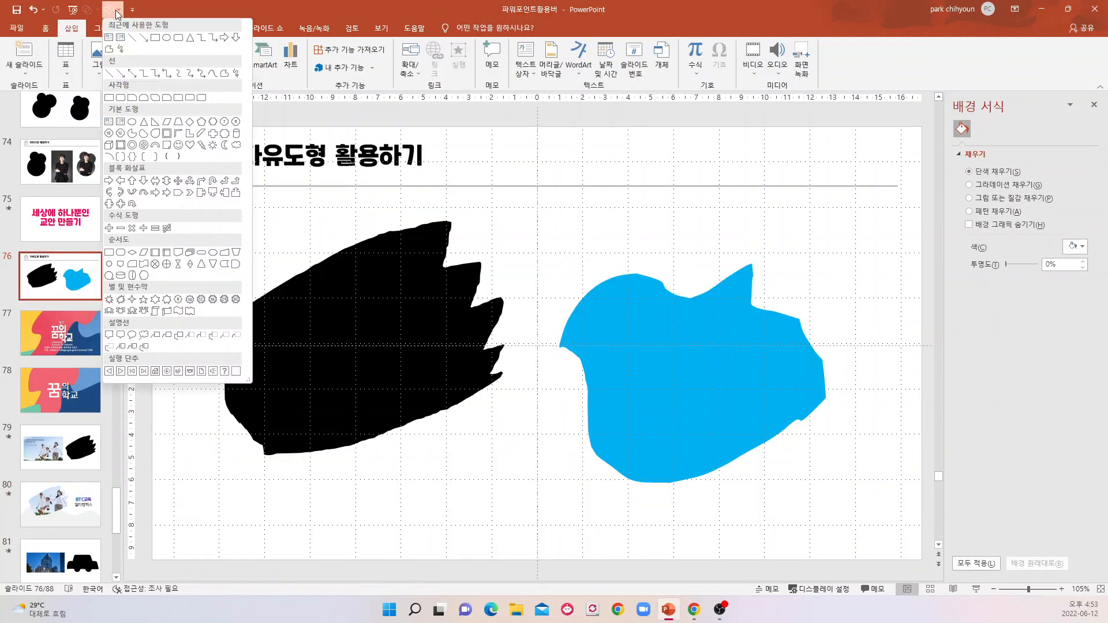
left_click(214, 74)
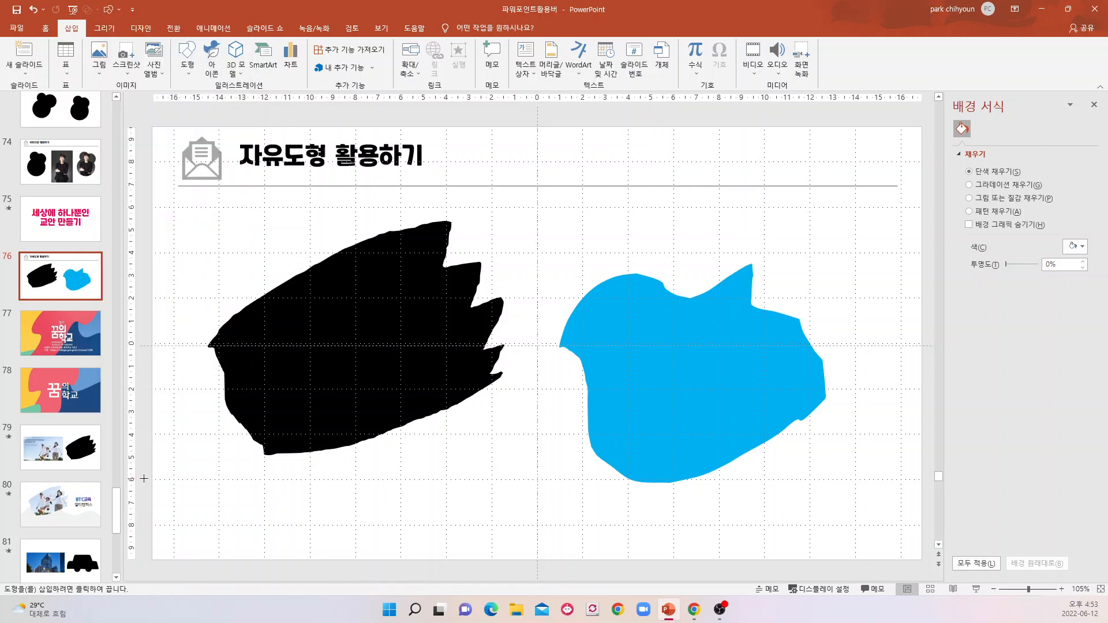
left_click(450, 372)
left_click(777, 460)
left_click(918, 487)
left_click(840, 589)
left_click(140, 479)
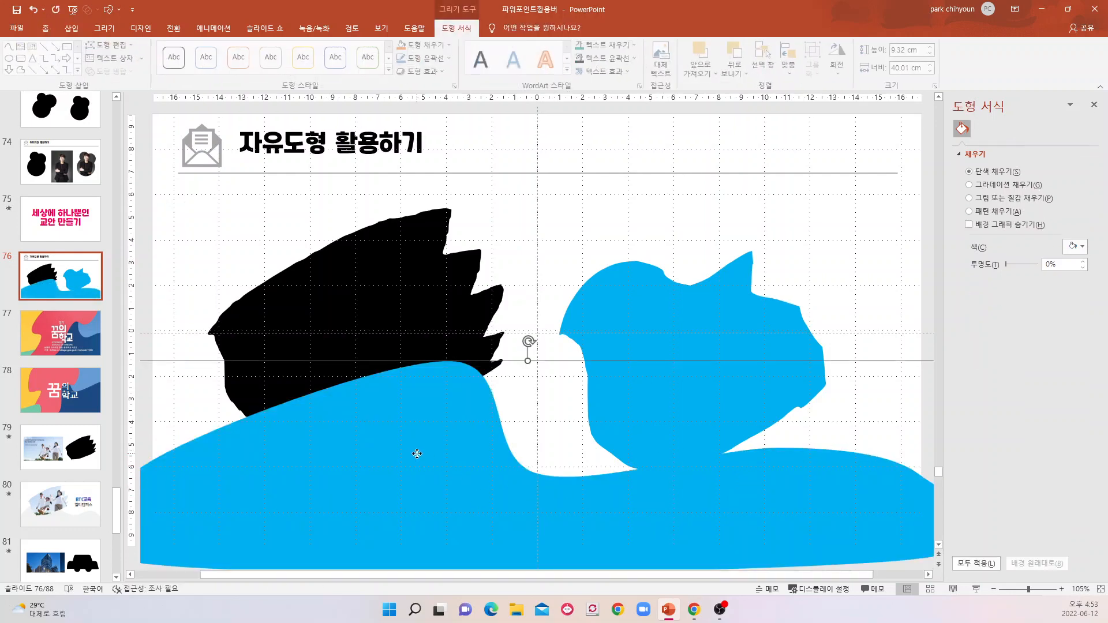
mouse_move(415, 452)
left_mouse_down()
mouse_move(396, 171)
mouse_move(433, 356)
mouse_move(391, 470)
mouse_move(440, 217)
mouse_move(427, 462)
left_mouse_up()
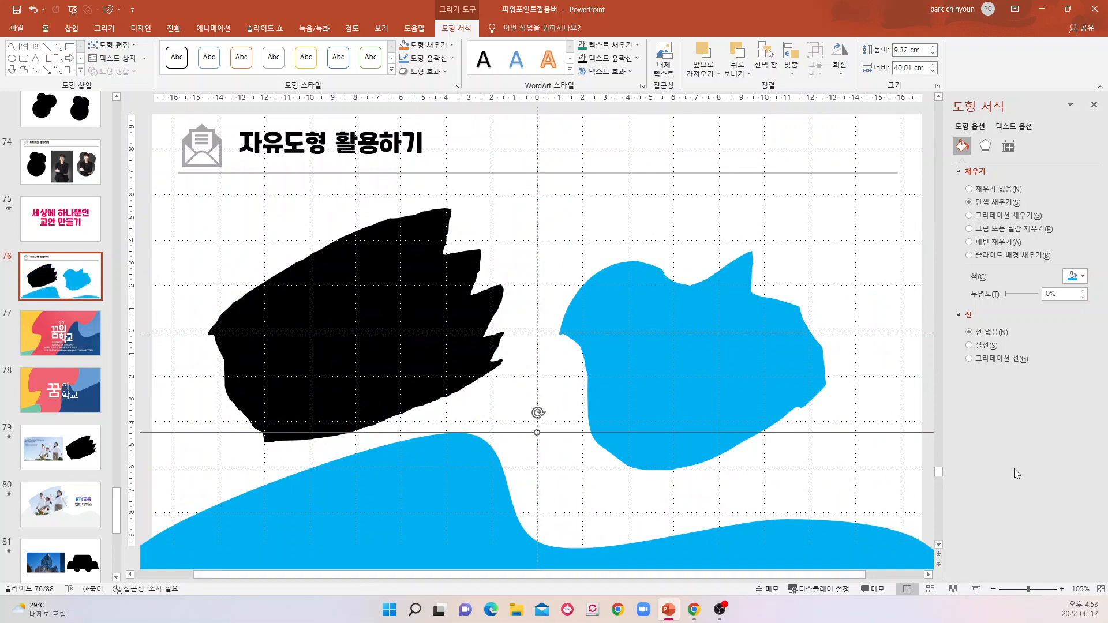
Open slide 80 and fill the pale wave shape behind the family photo with a darker grey.
scroll(92, 494, "down", 3)
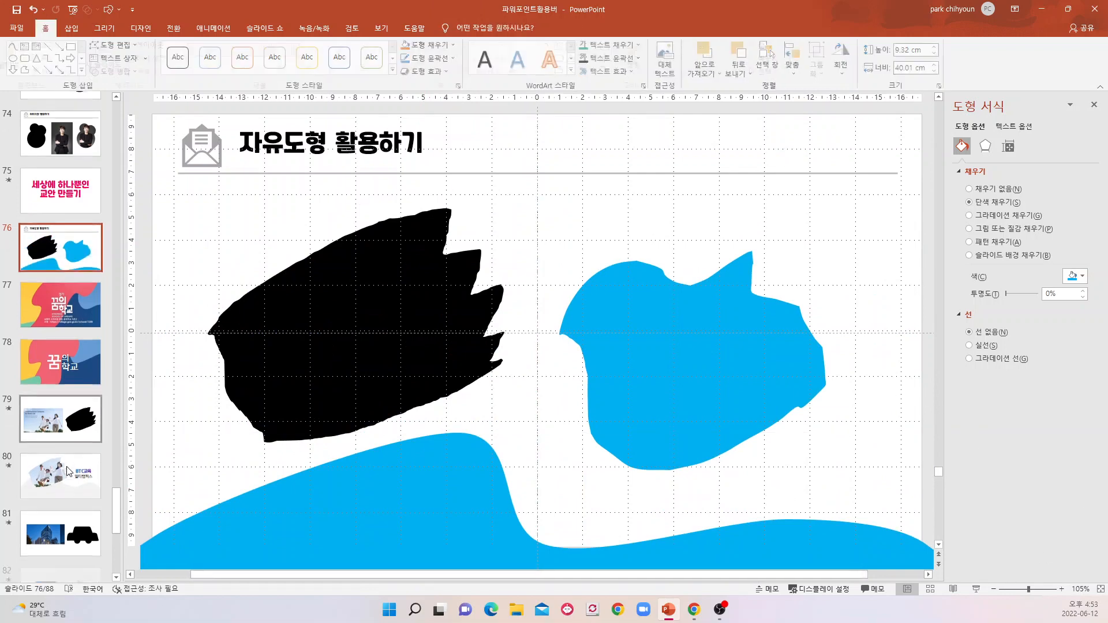
left_click(77, 419)
left_click(513, 425)
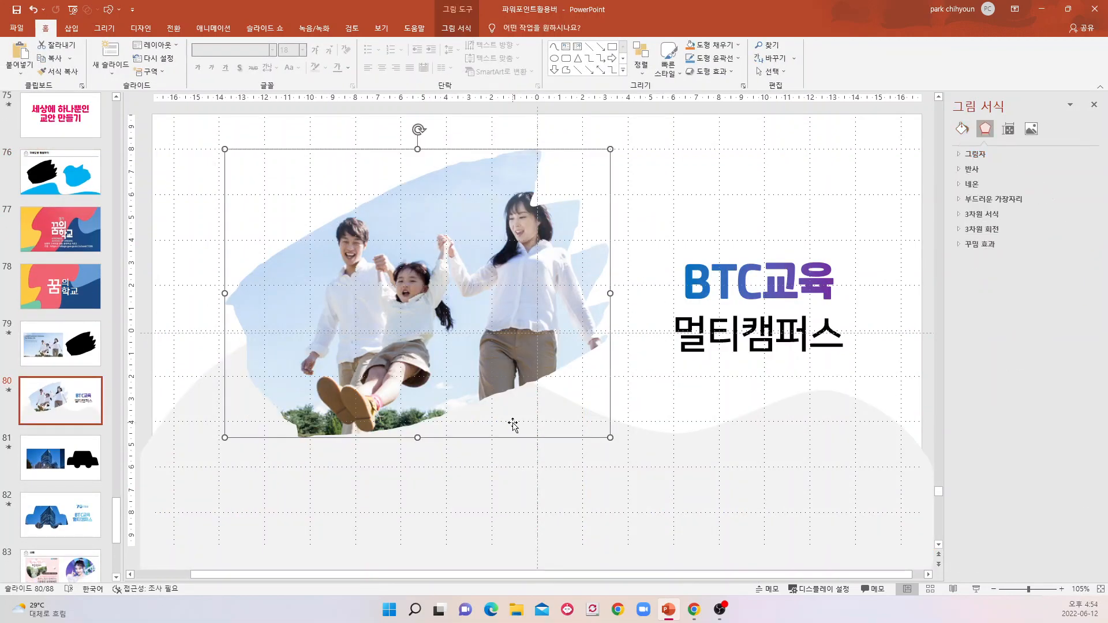
left_click(588, 494)
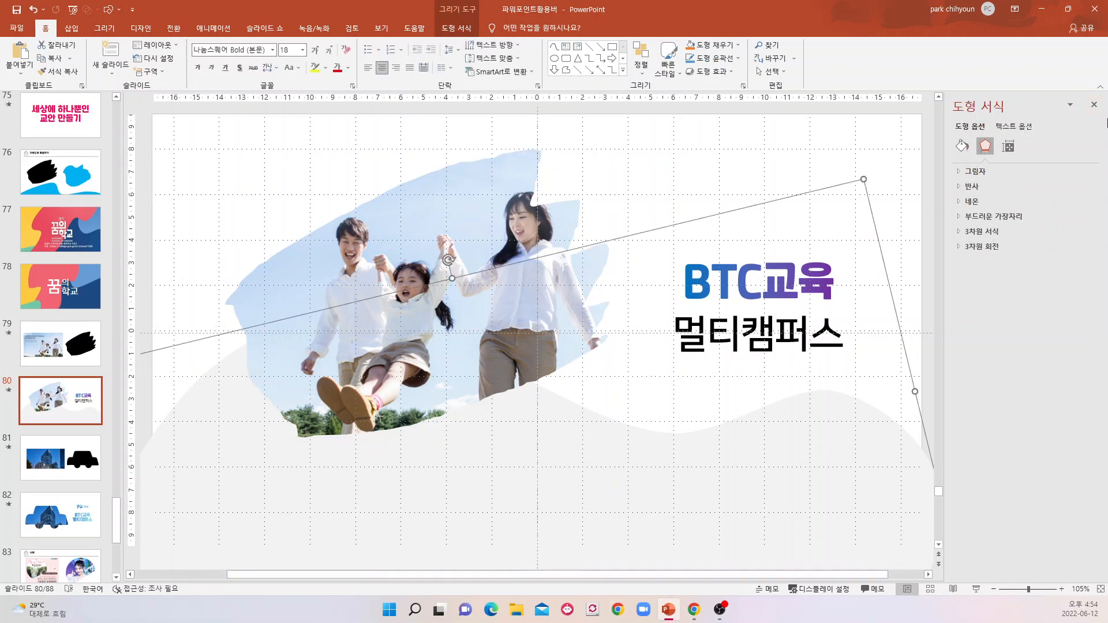
left_click(962, 146)
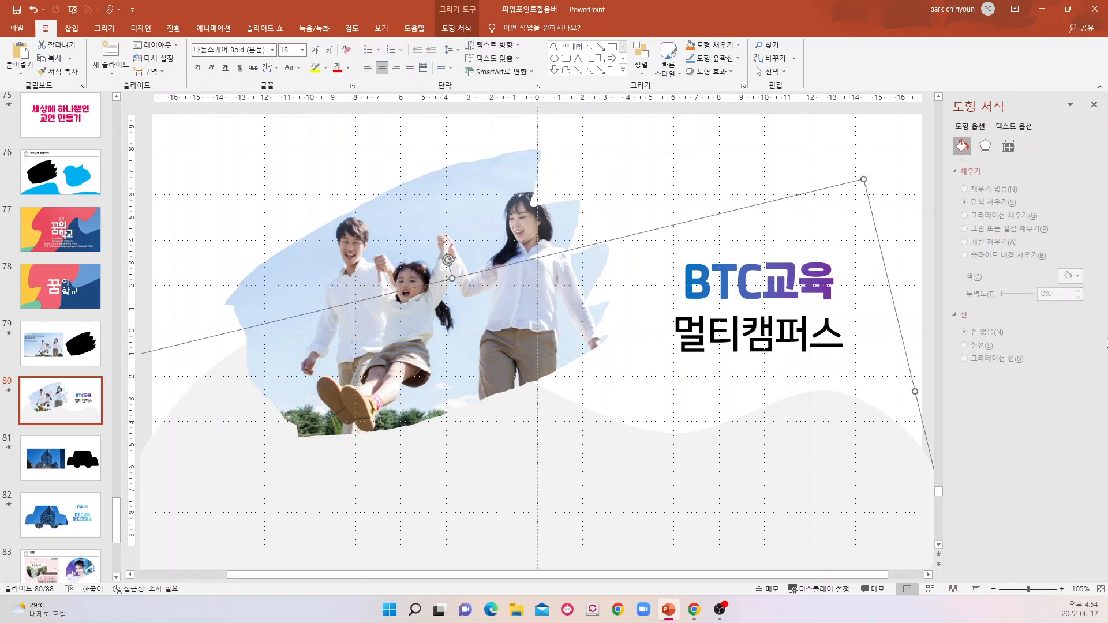
left_click(1083, 277)
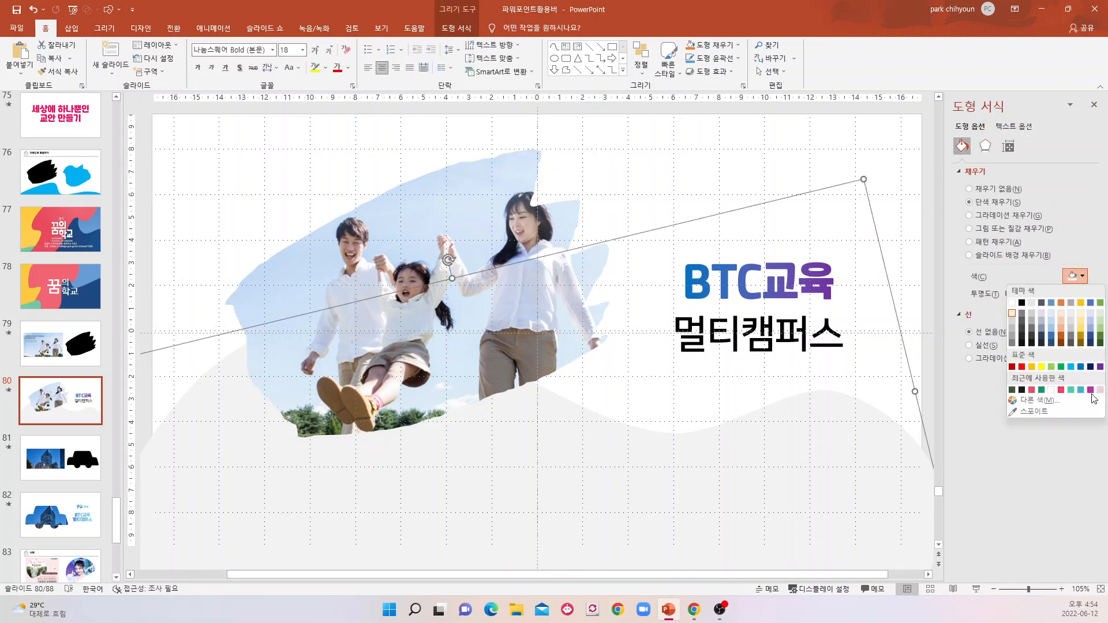
left_click(1015, 332)
Nudge the family photo slightly to the right and the BTC교육 멀티캠퍼스 text slightly to the left.
left_click(492, 336)
left_click_drag(491, 336, 510, 336)
left_click(624, 279)
left_click_drag(625, 279, 615, 279)
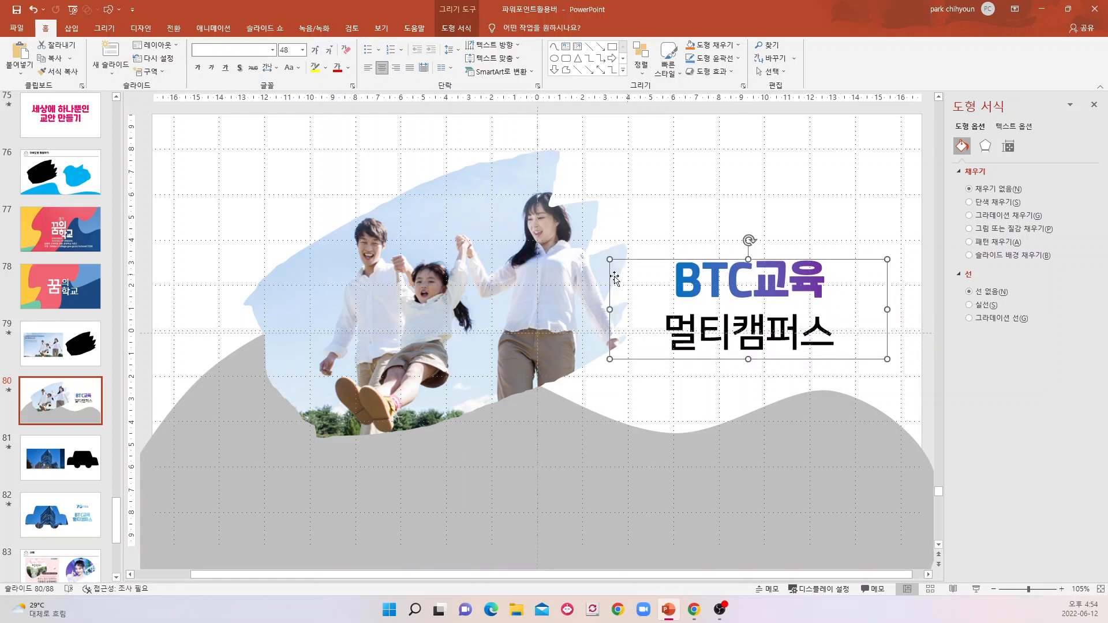
Move the wave shape lower on slide 80 and change its fill to light green.
left_click(556, 426)
left_click_drag(574, 453, 560, 525)
left_click(560, 364)
left_click(815, 279)
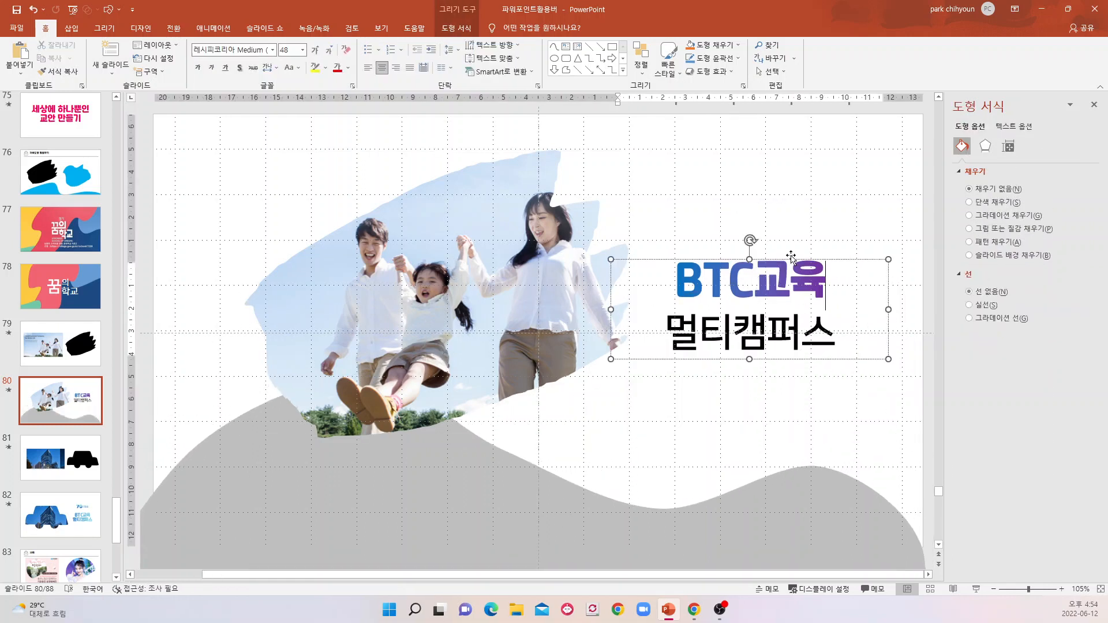
left_click(768, 528)
left_click(1075, 276)
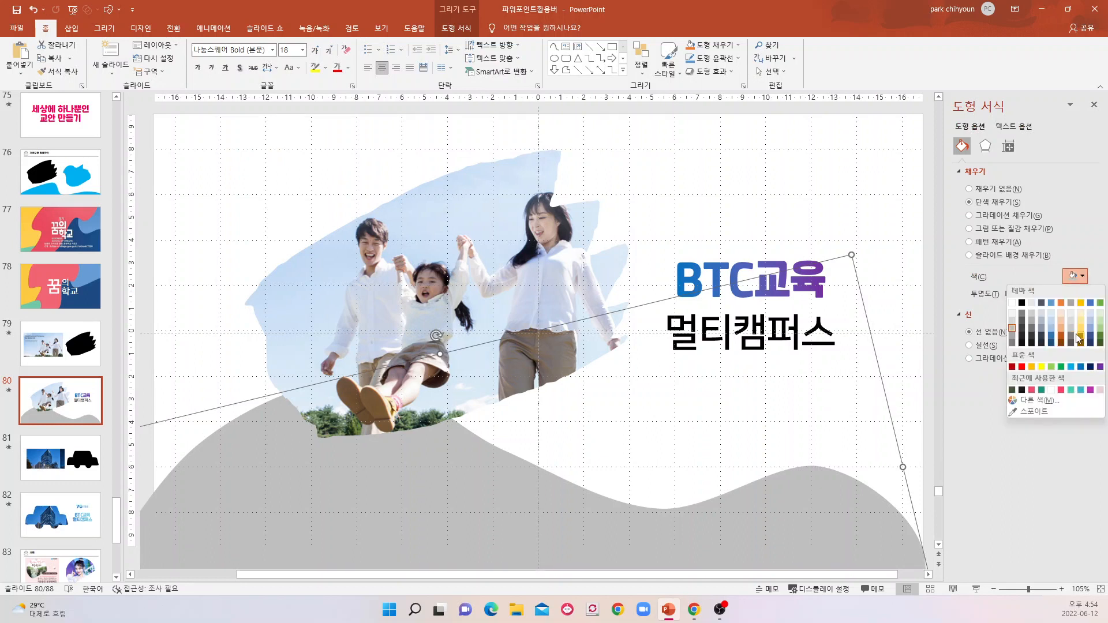
left_click(1059, 368)
Reposition the family photo, the green wave and the BTC교육 text so the photo rests on the taller hill with the text beside it.
left_click(537, 315)
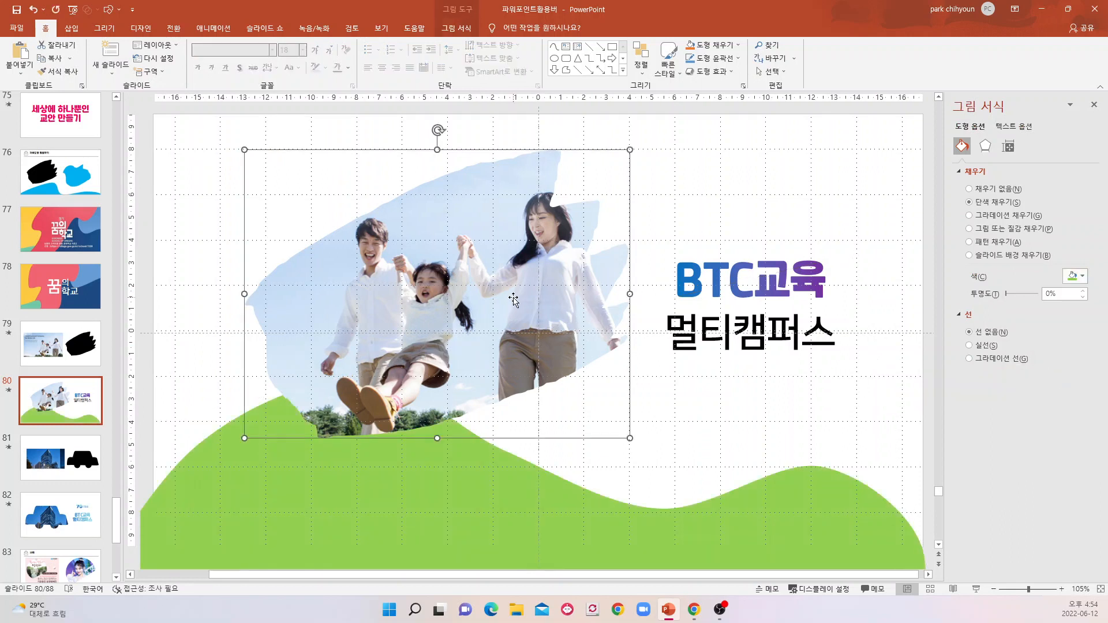
left_click_drag(527, 290, 509, 276)
left_click(463, 520)
left_click_drag(463, 520, 482, 503)
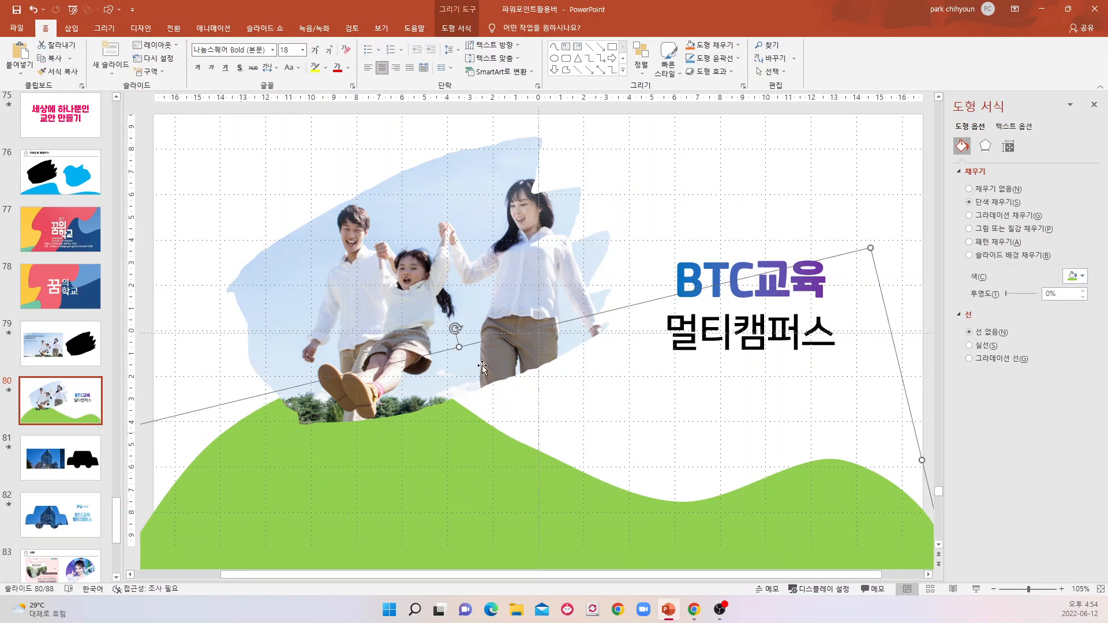
left_click_drag(489, 303, 521, 305)
left_click(753, 281)
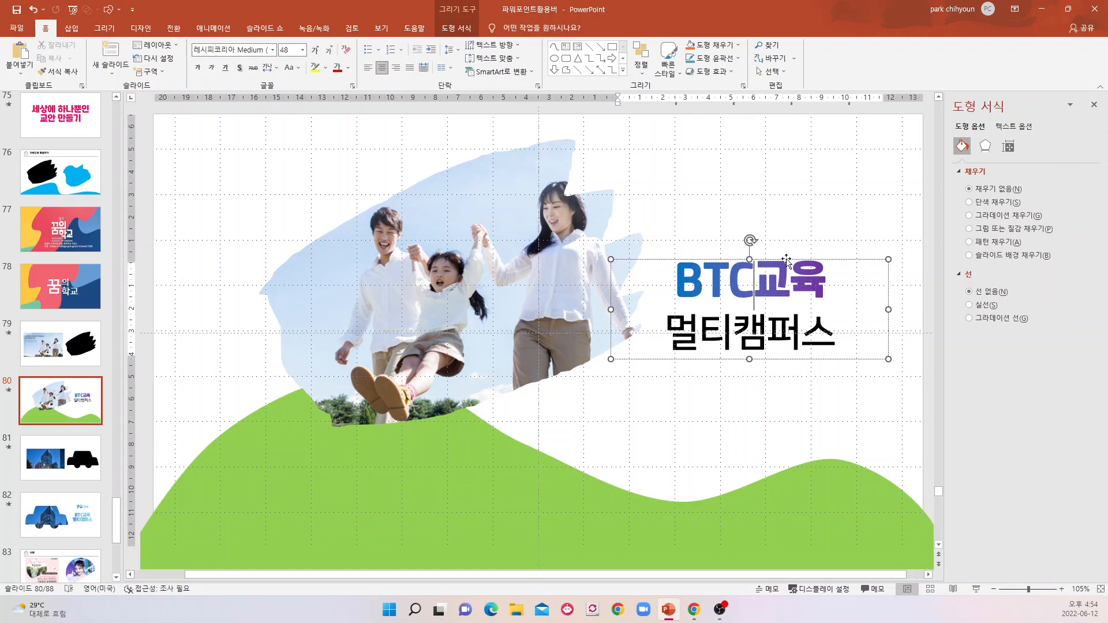
left_click_drag(787, 259, 788, 244)
left_click_drag(511, 307, 461, 310)
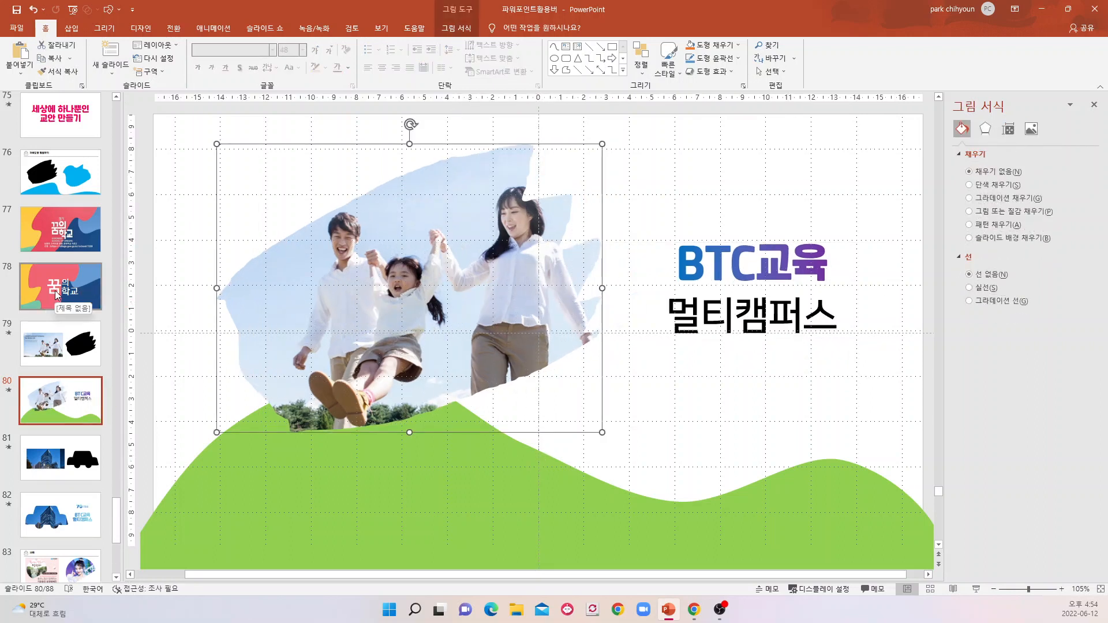
left_click_drag(375, 543, 440, 537)
Open slide 78, locate the Curve tool among the line shapes, and inspect the navy and pink curved background shapes.
left_click(50, 230)
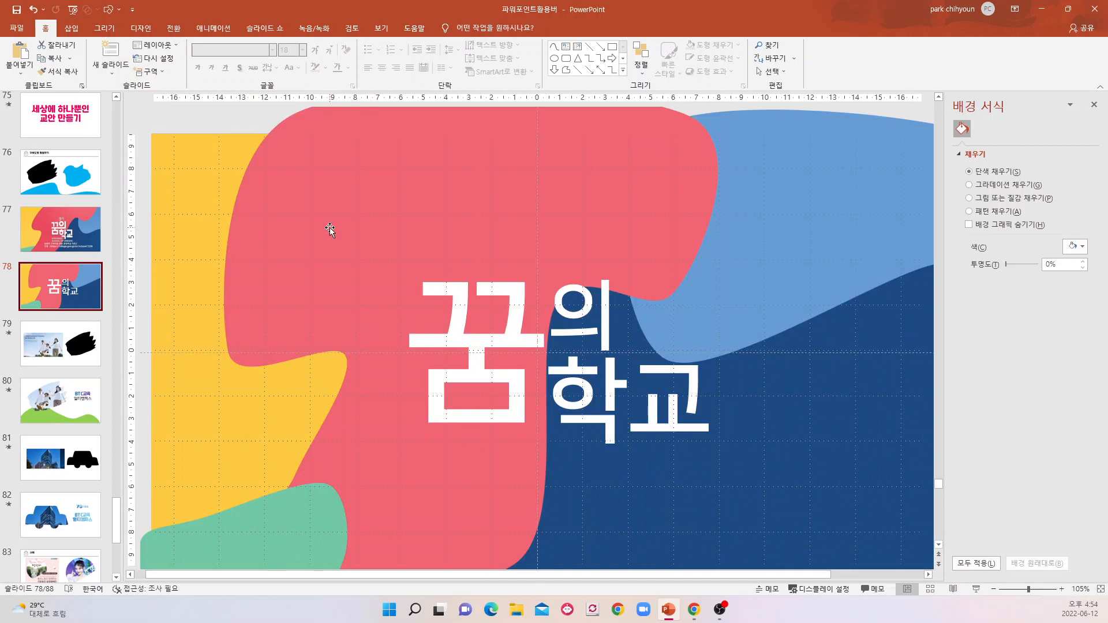
left_click(118, 9)
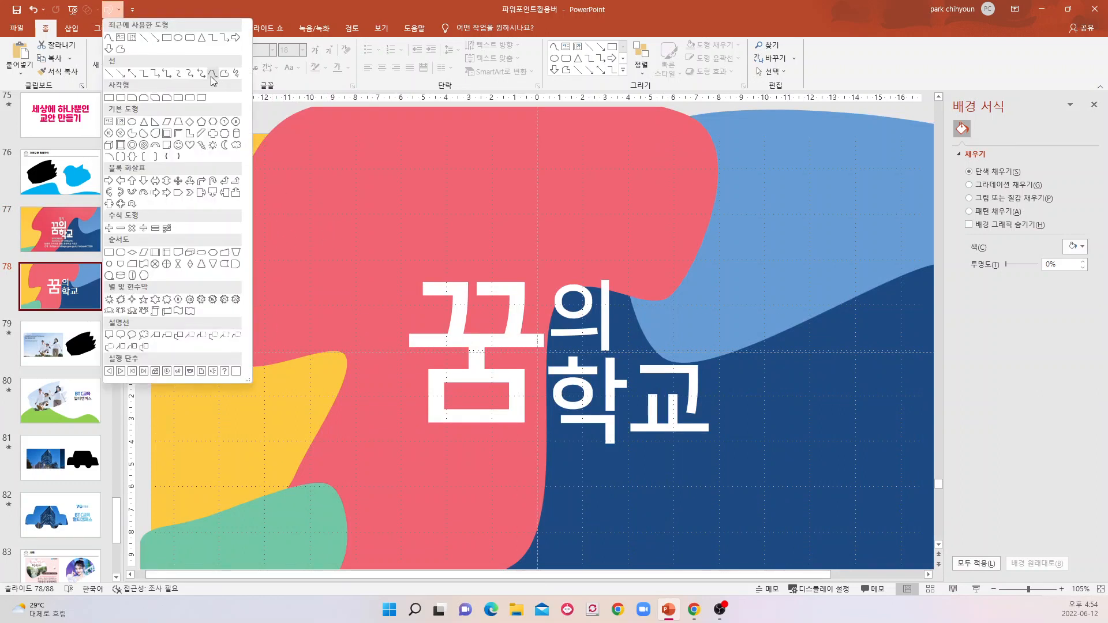
left_click(609, 501)
left_click(653, 477)
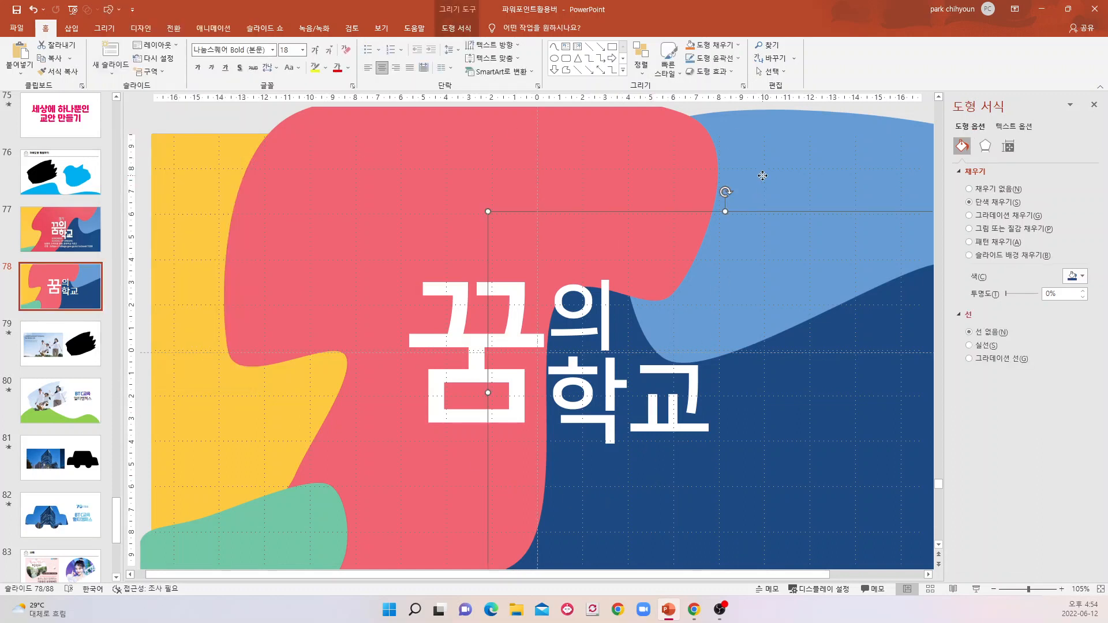
left_click(504, 195)
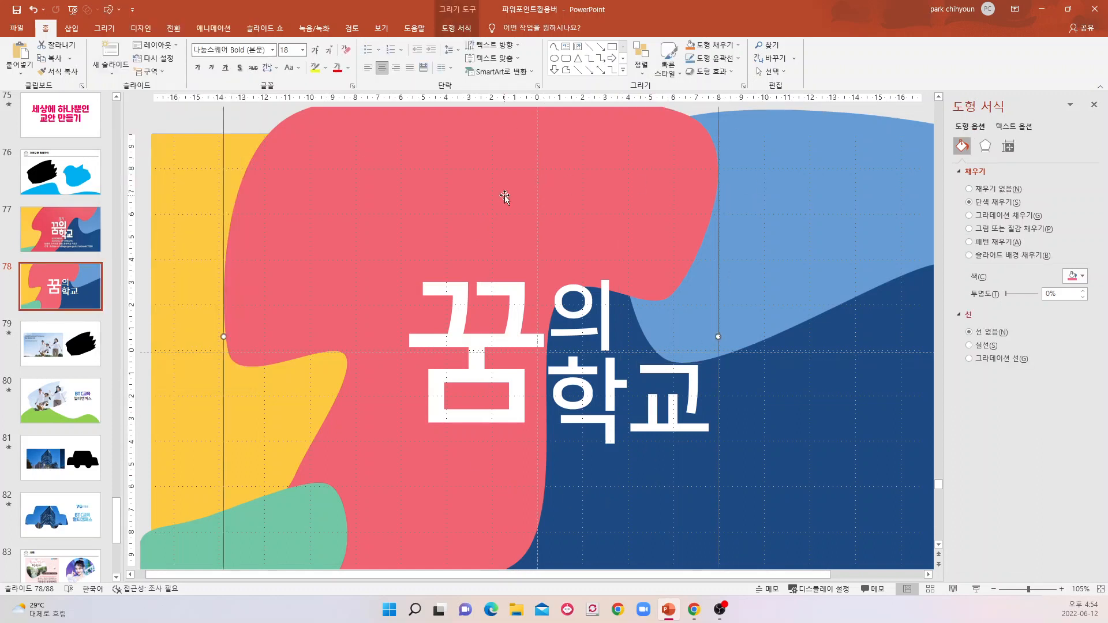
Compare the original 꿈의학교 poster image on slide 77 with its curved-shape recreation on slide 78.
left_click(43, 224)
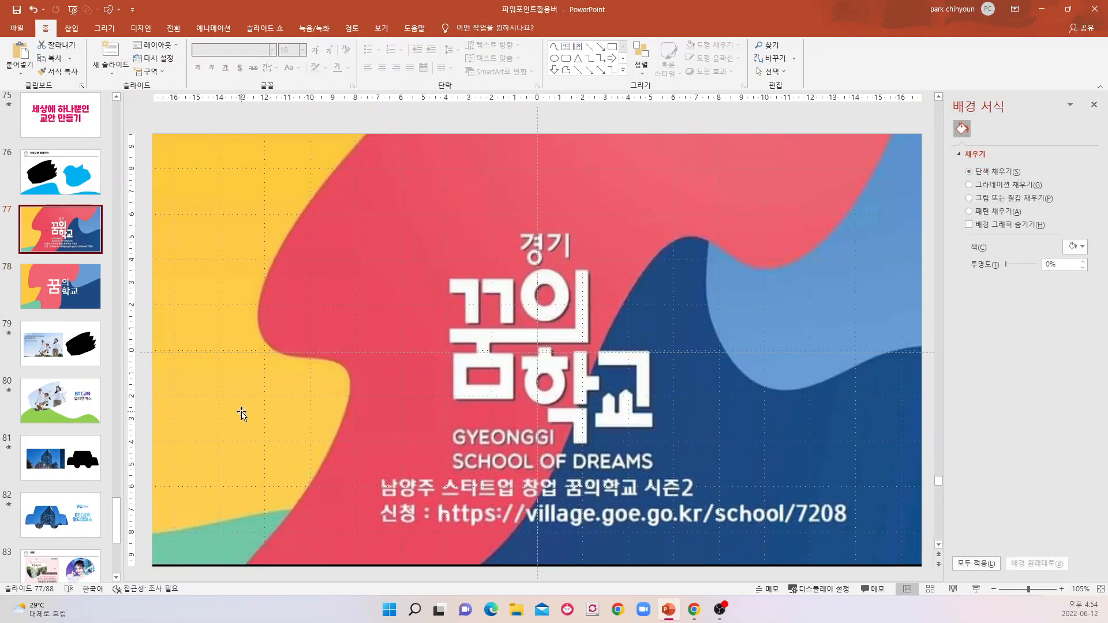
left_click(43, 297)
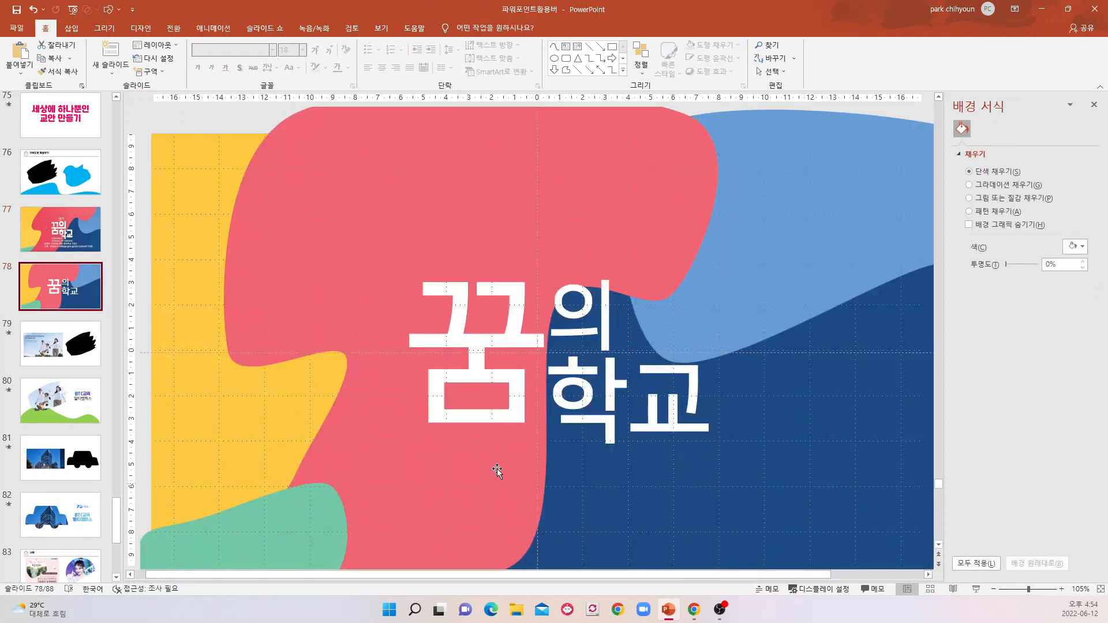
left_click(30, 249)
left_click(34, 277)
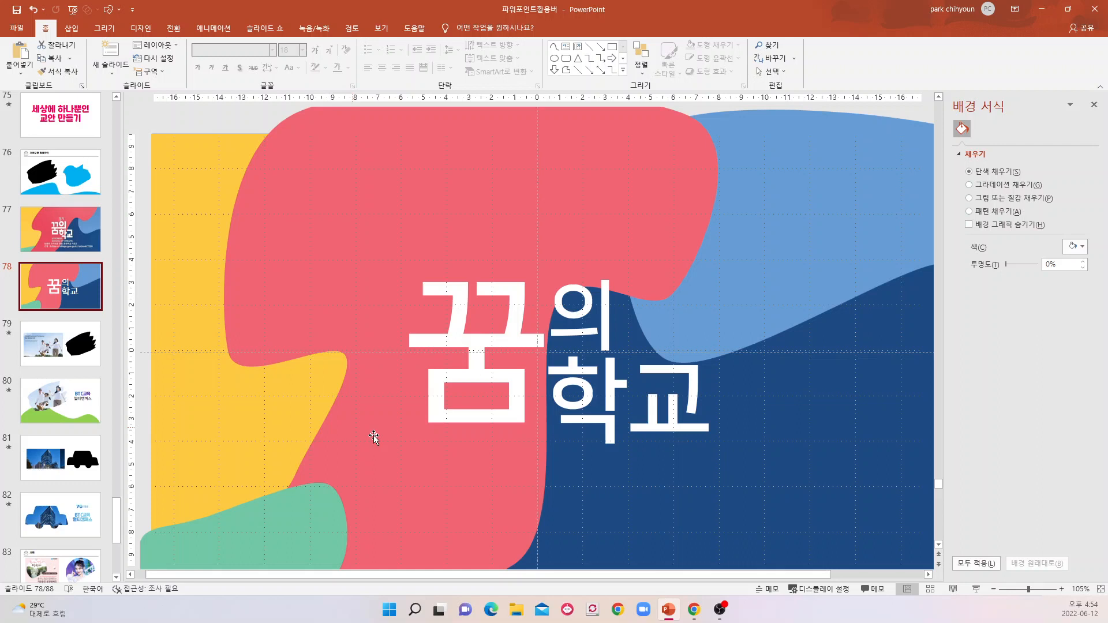
left_click(64, 233)
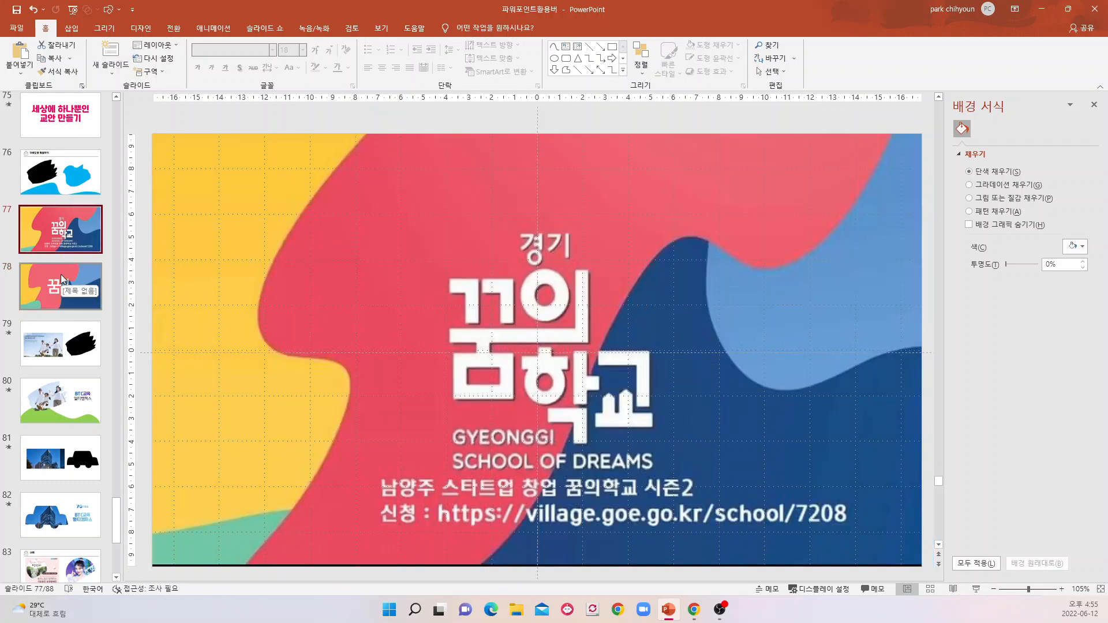
key("Down")
left_click(72, 242)
left_click(74, 289)
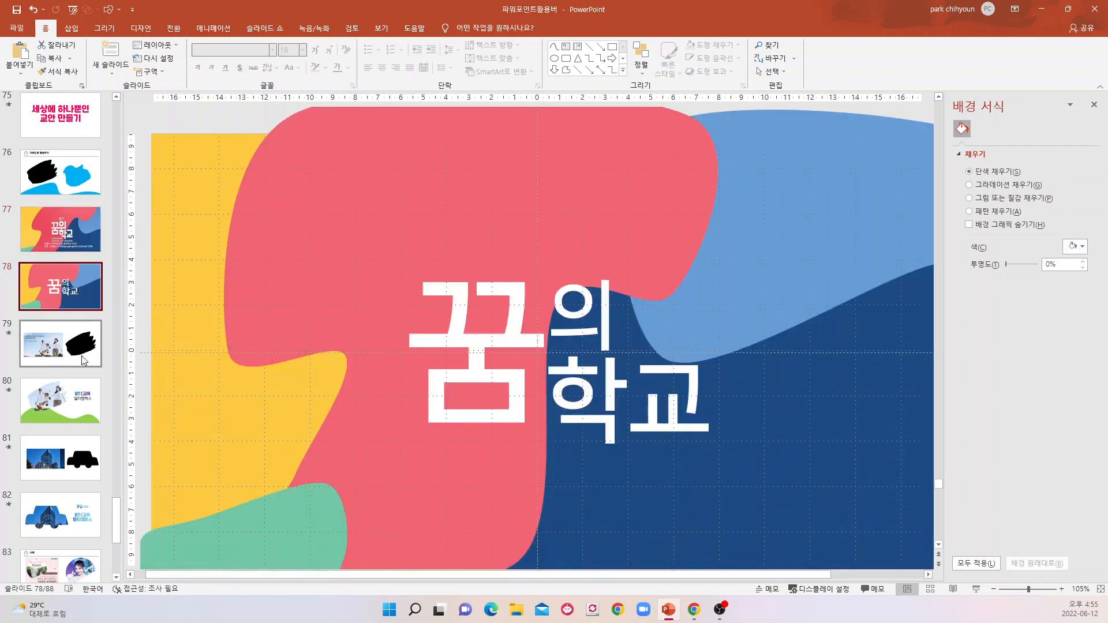
Go past slides 79 and 80 to slide 81 and examine the black car silhouette and the building photo.
left_click(84, 354)
scroll(81, 347, "down", 1)
left_click(77, 344)
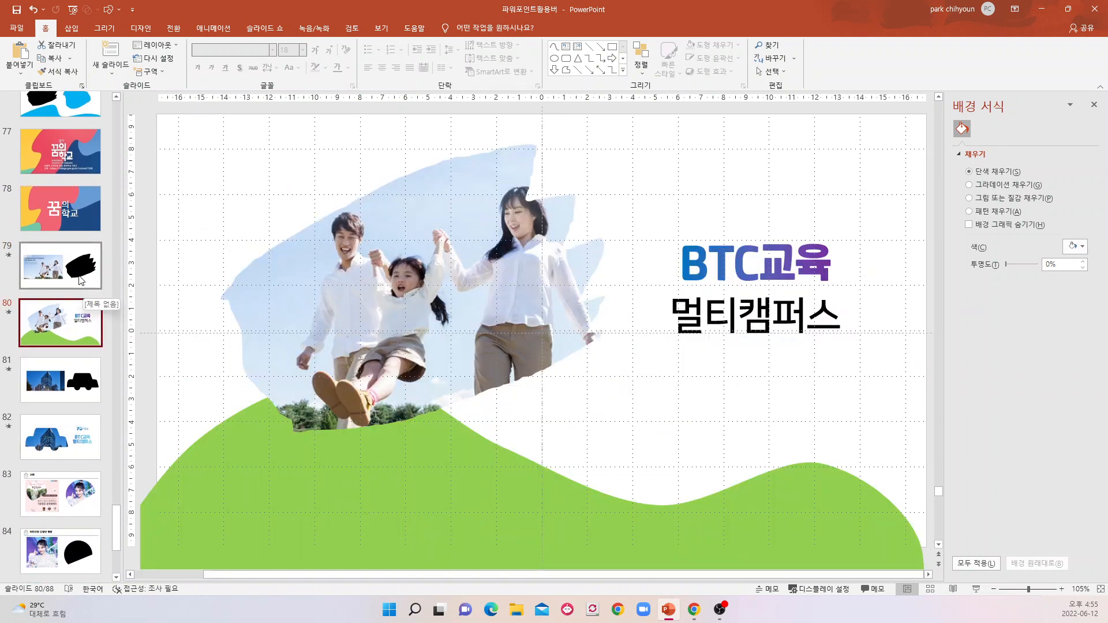
left_click(63, 390)
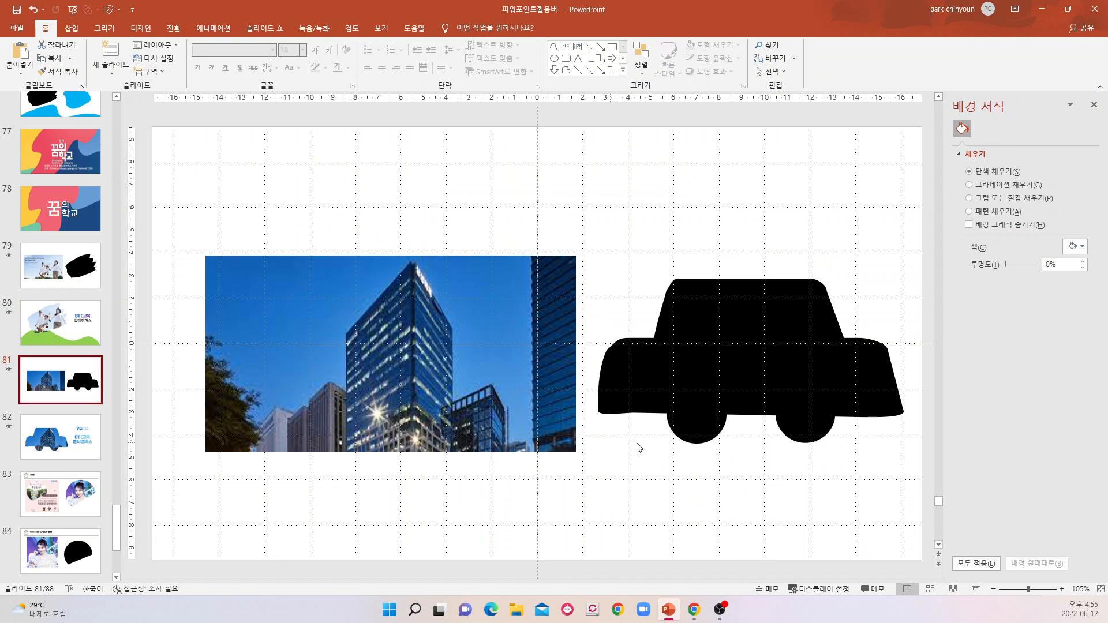
left_click(763, 334)
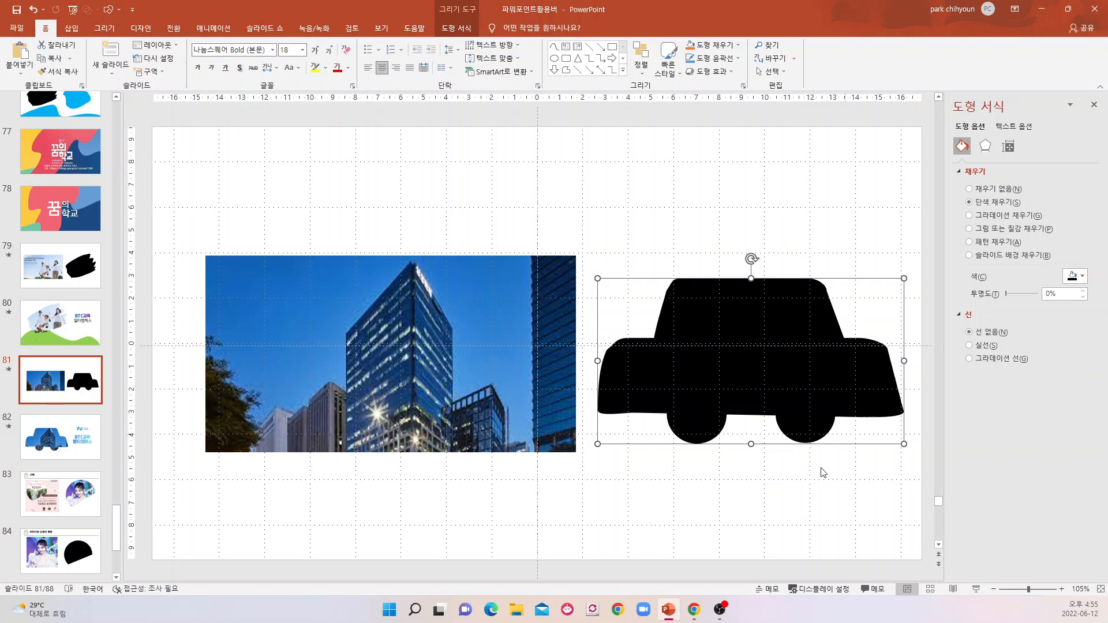
left_click(378, 336)
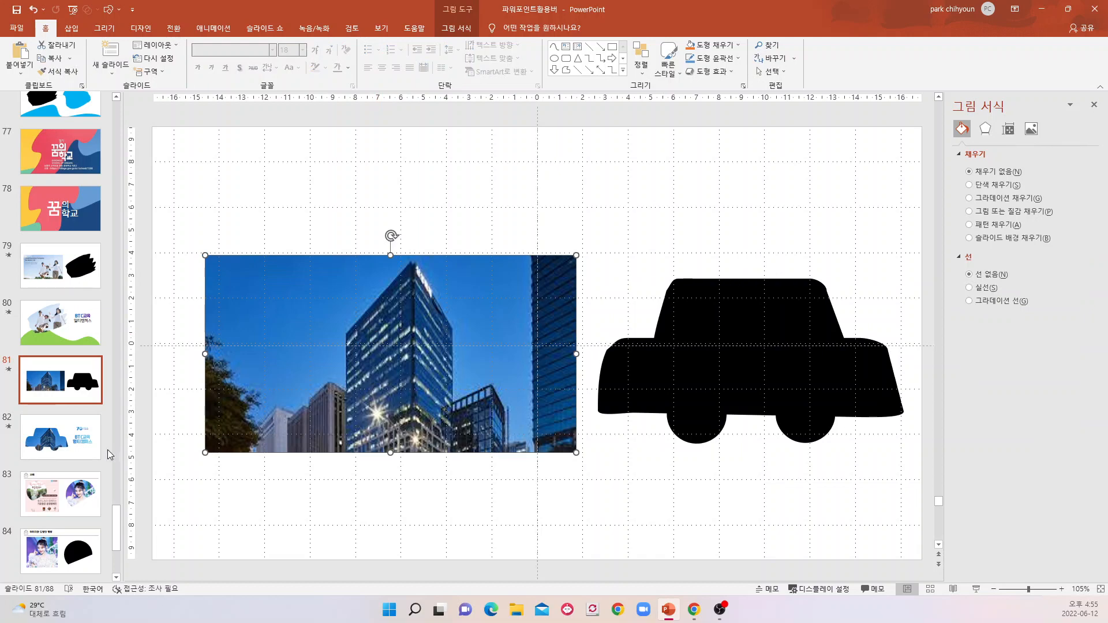
Open slide 82 with the car-shaped building crop and move the 70th-anniversary logo slightly closer to the BTC교육 text.
left_click(66, 446)
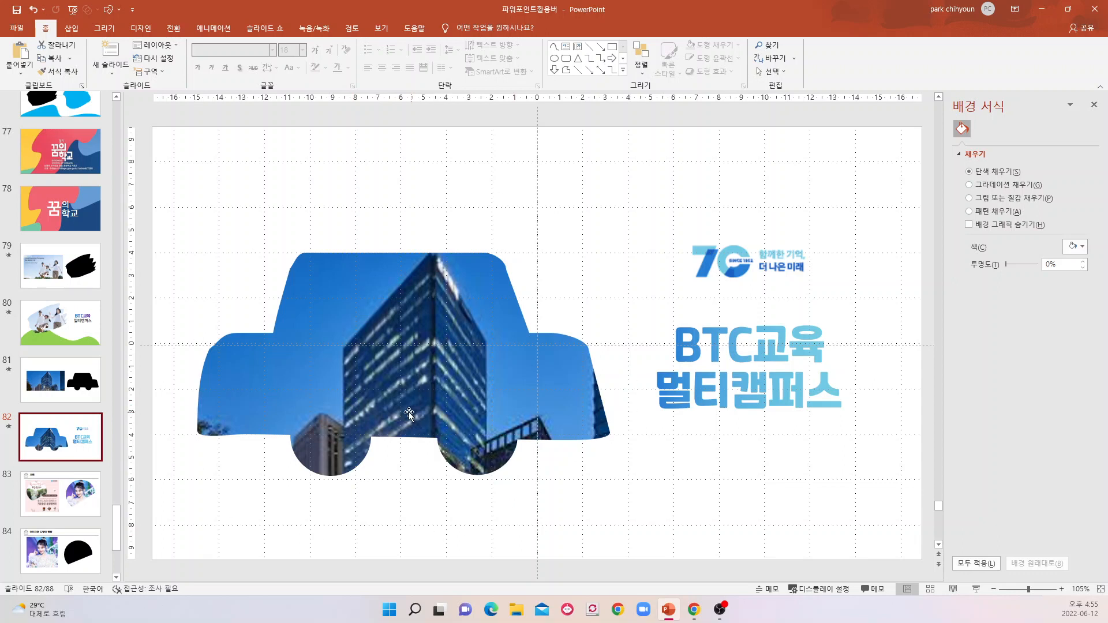
left_click(762, 349)
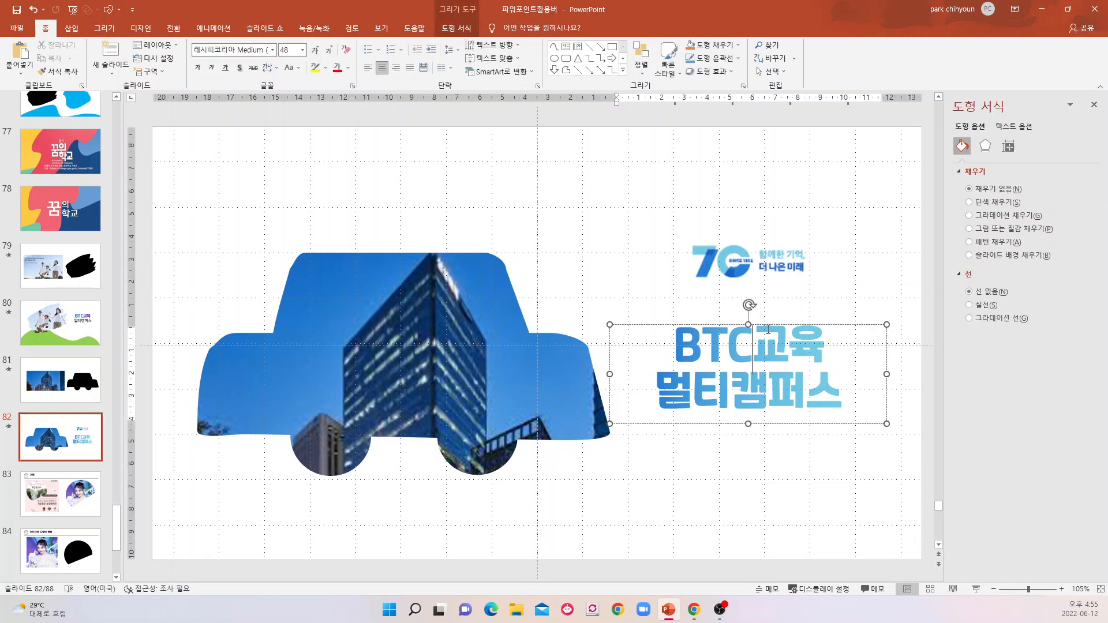
left_click(749, 254)
left_click_drag(748, 256, 740, 236)
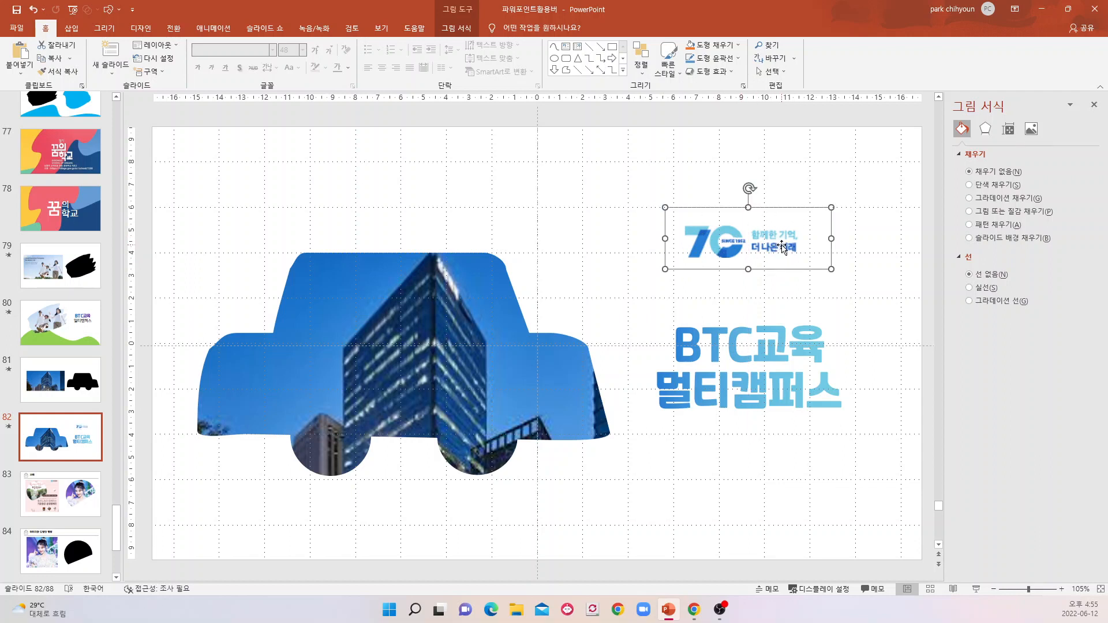
left_click_drag(772, 252, 771, 271)
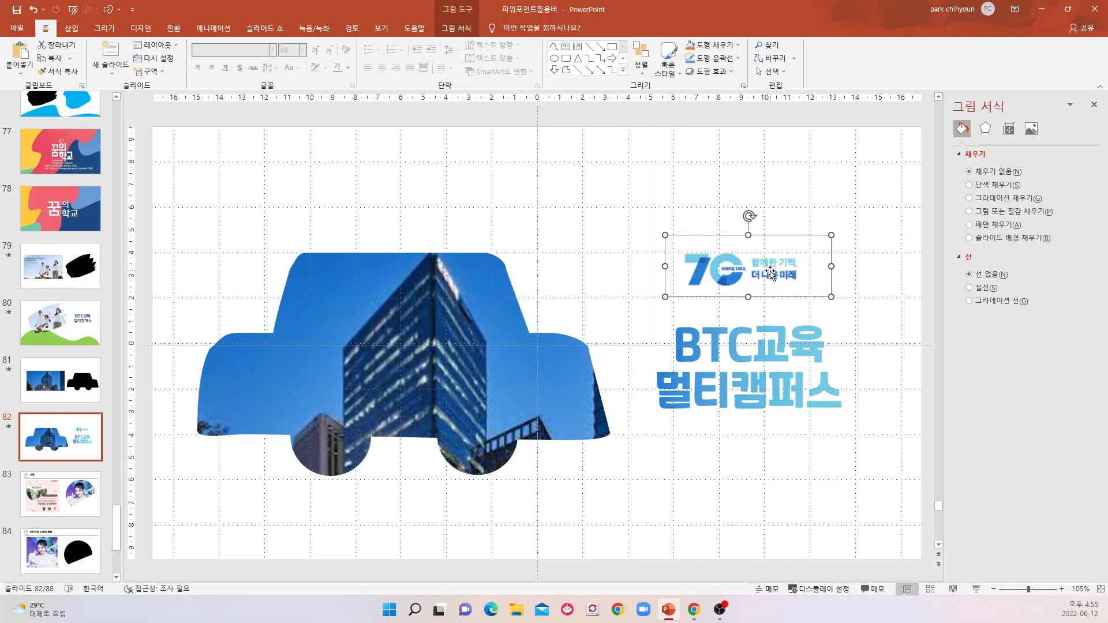
Examine the gradient text fill settings of the BTC교육 멀티캠퍼스 title on slide 82.
left_click(751, 344)
left_click(729, 327)
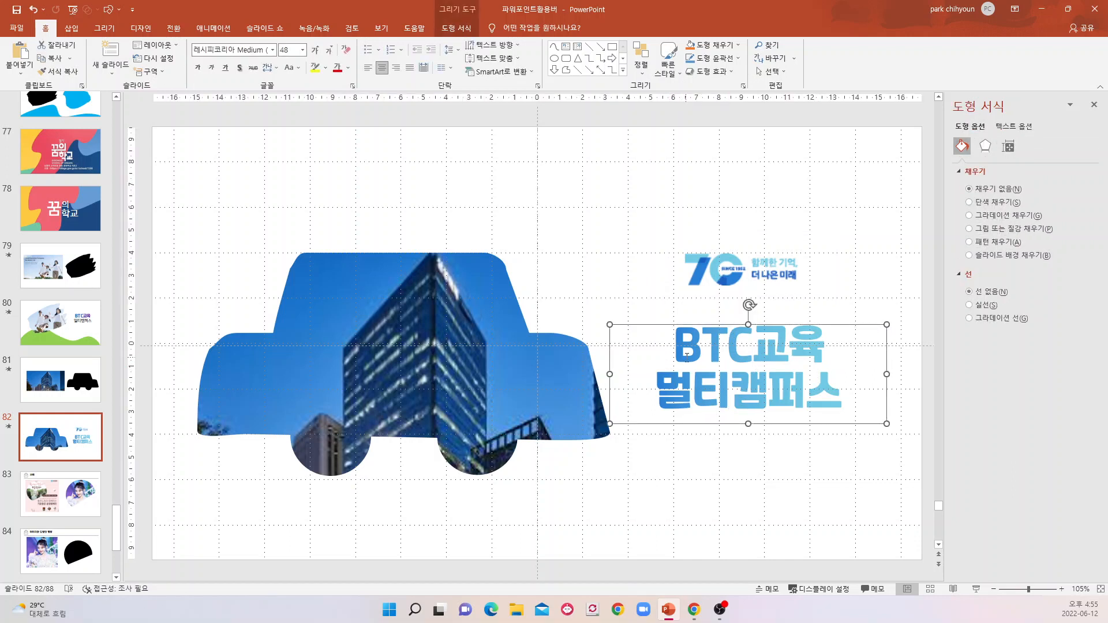
left_click(780, 367)
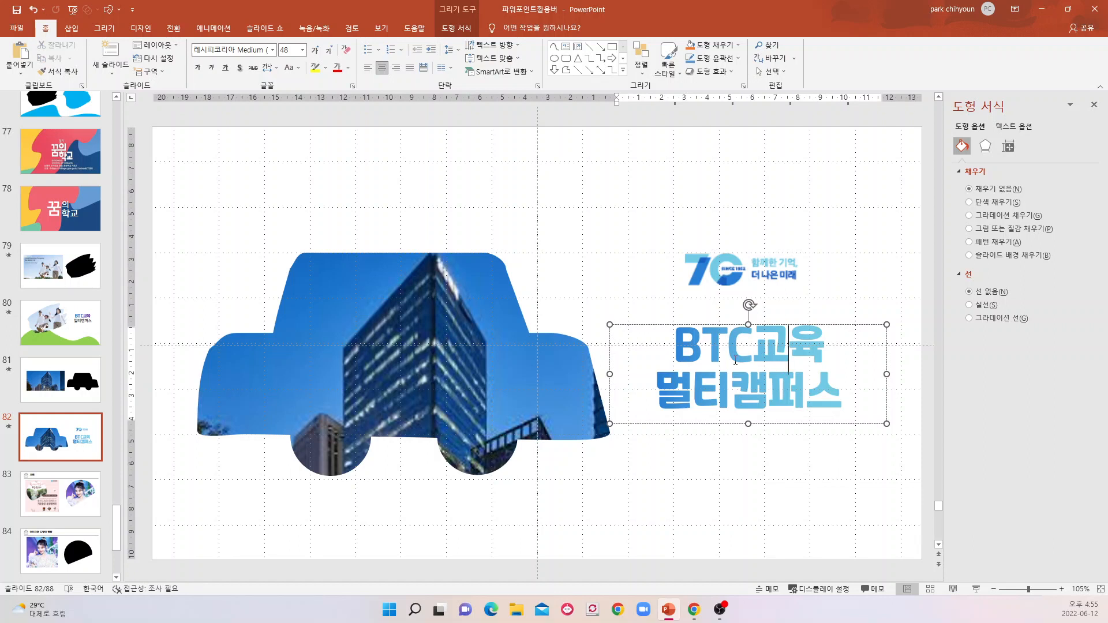
left_click_drag(677, 357, 846, 407)
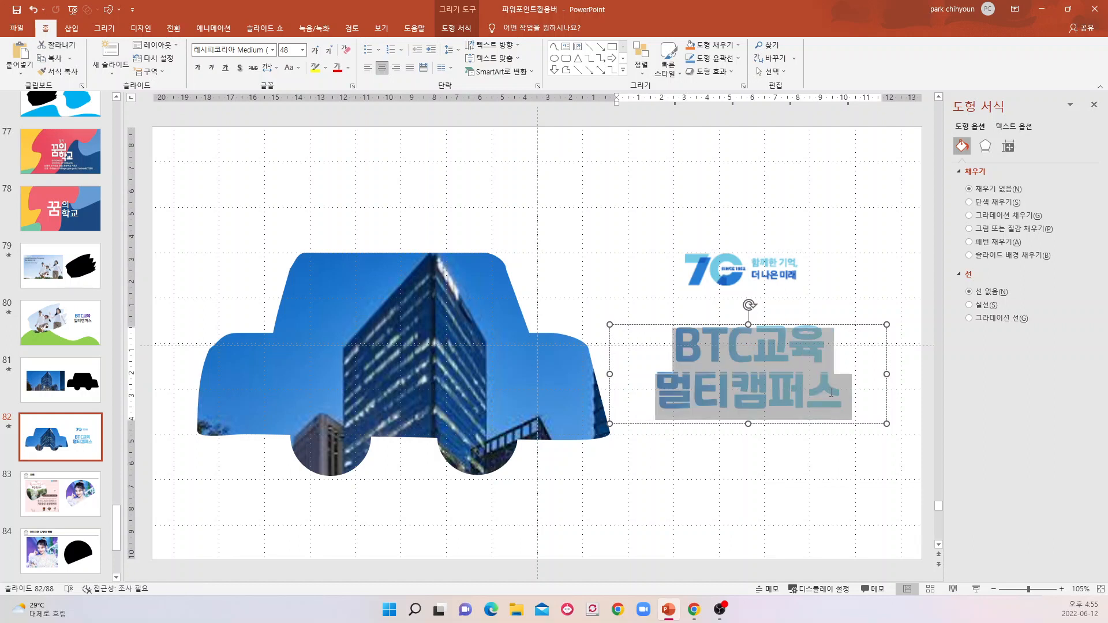
left_click(1022, 128)
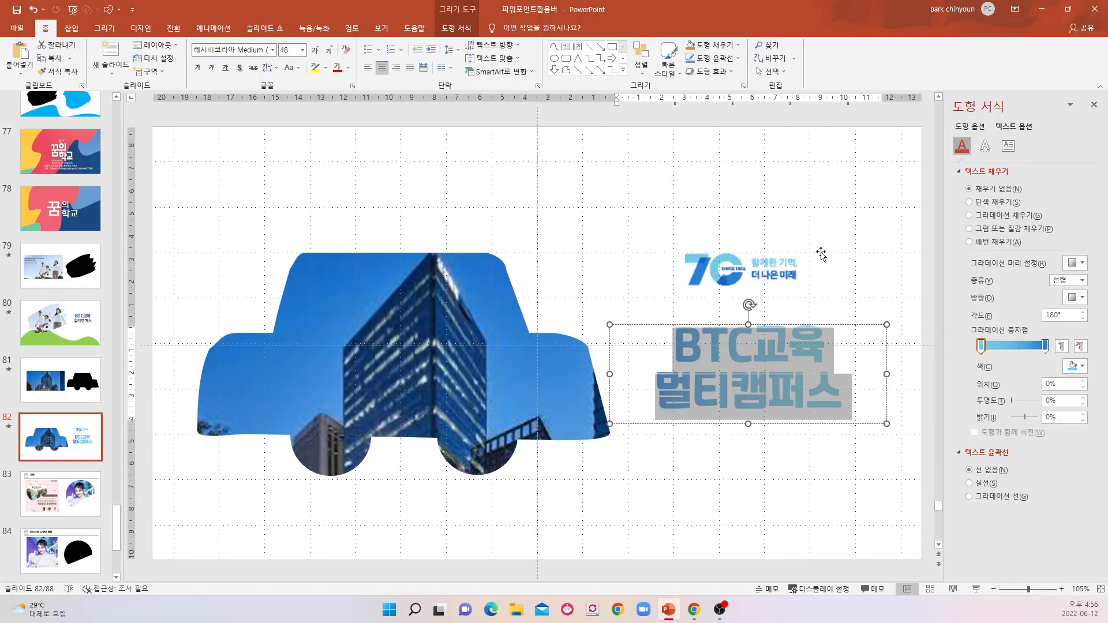
left_click(852, 238)
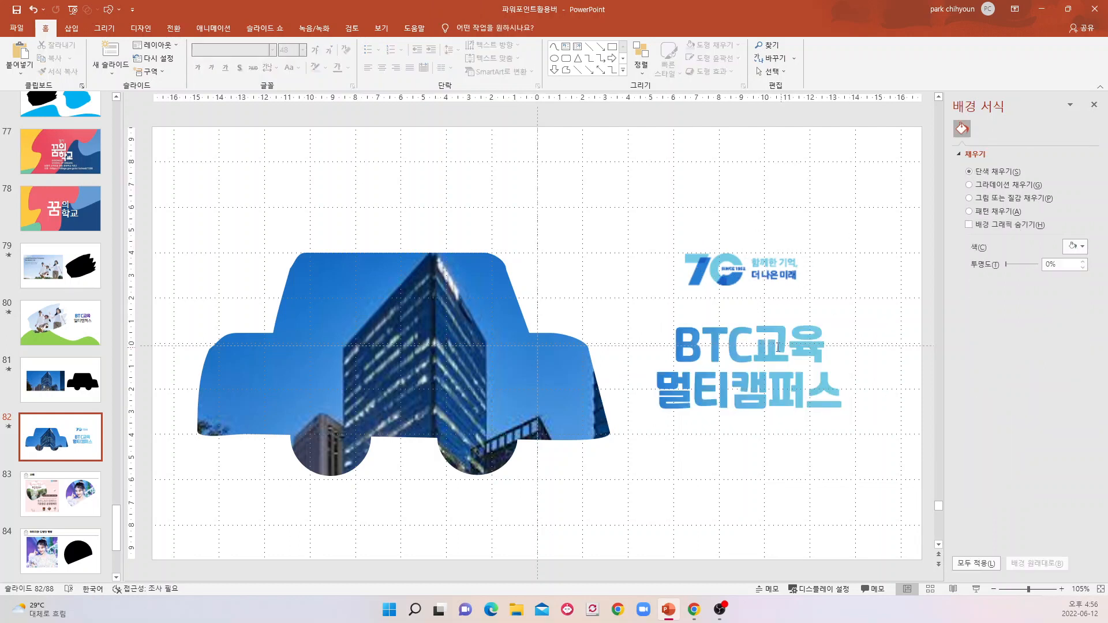
left_click(764, 387)
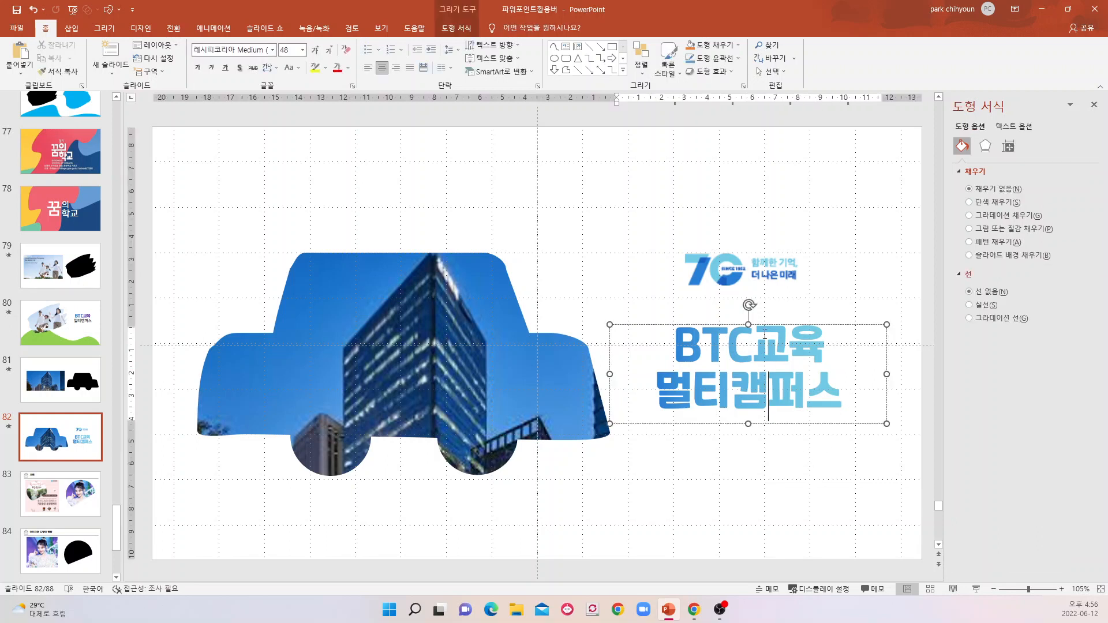
Move the BTC교육 멀티캠퍼스 title slightly up toward the 70th-anniversary logo and check it against the car-shaped crop.
left_click_drag(769, 325, 769, 315)
left_click(808, 476)
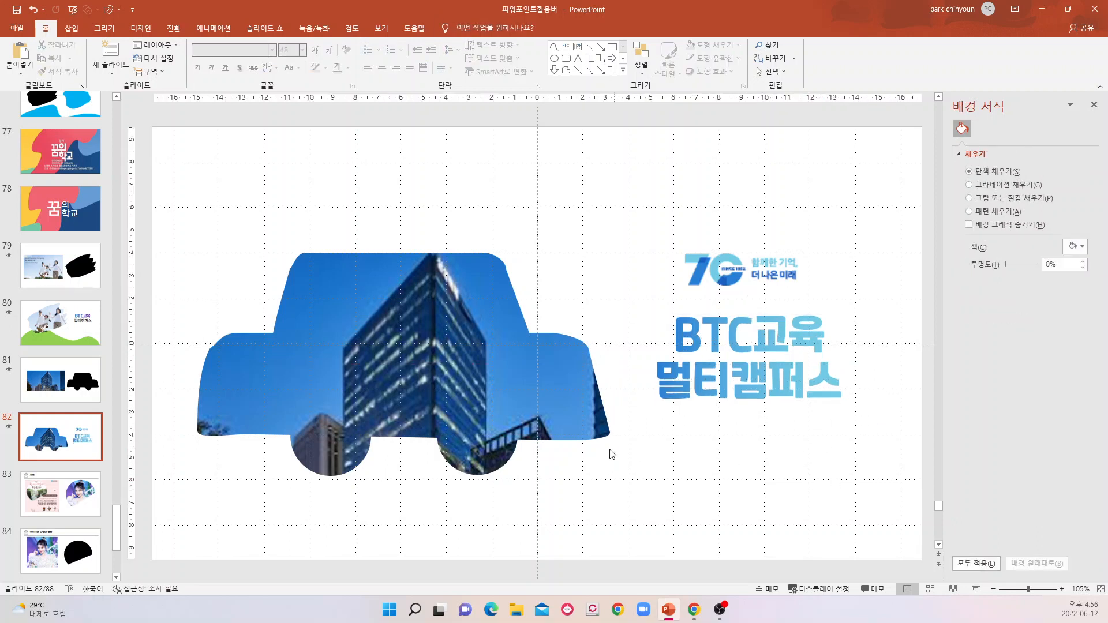
left_click(745, 348)
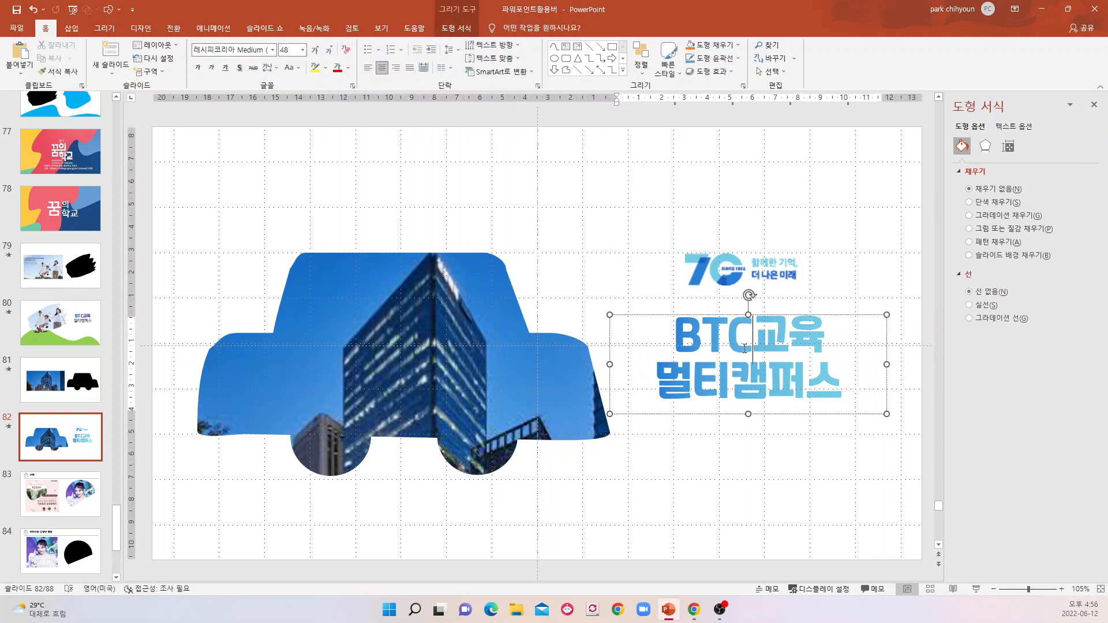
left_click(502, 366)
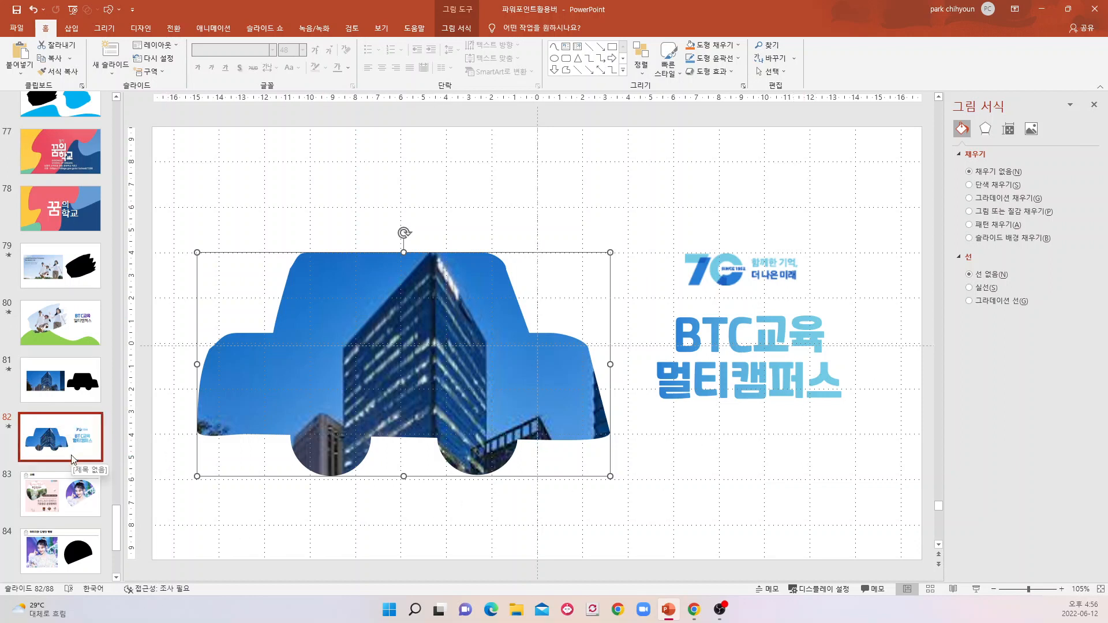
Open slide 83 and examine the portrait photo cropped to a cut-off circle beside the campaign poster example.
left_click(73, 508)
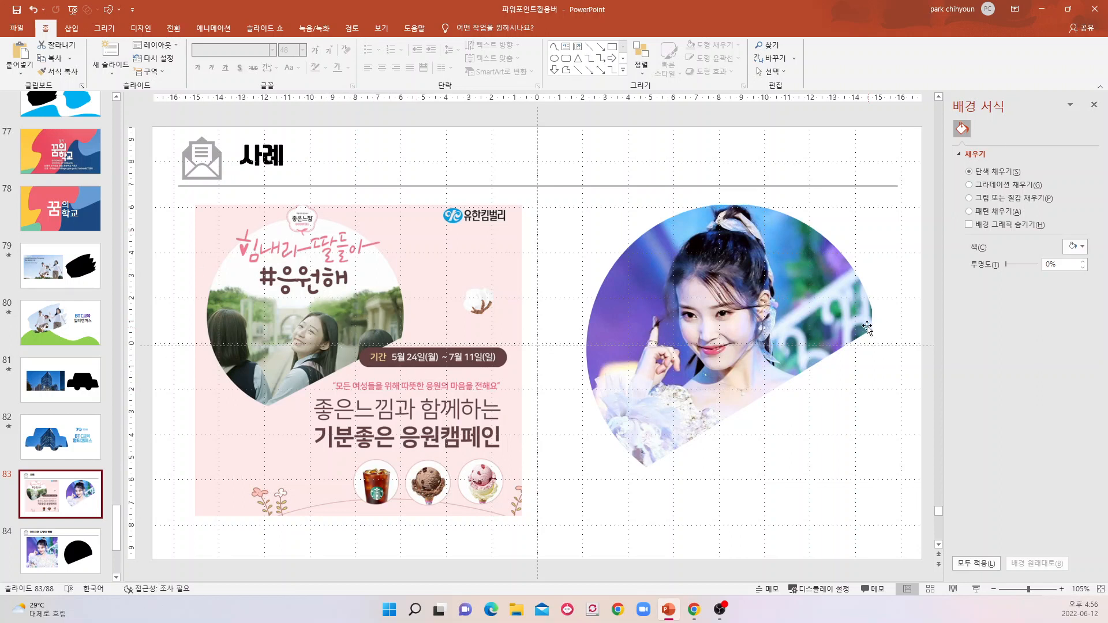
left_click(821, 340)
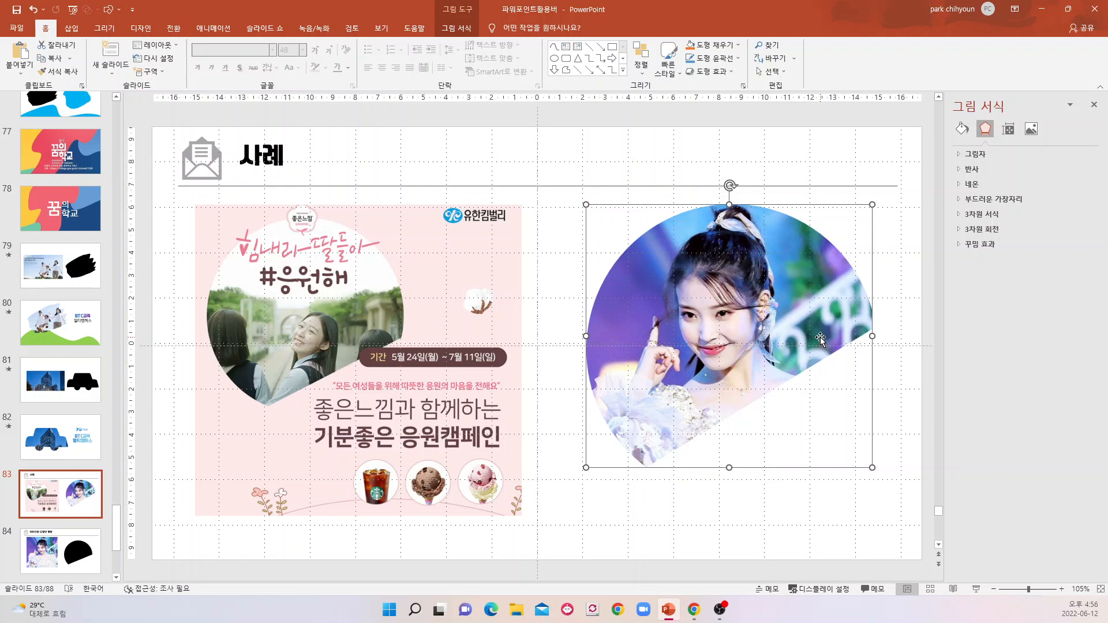
scroll(80, 509, "down", 1)
Examine the black cut-off circle and the available shapes on slide 84, and compare them with the finished crop on slide 83.
left_click(80, 509)
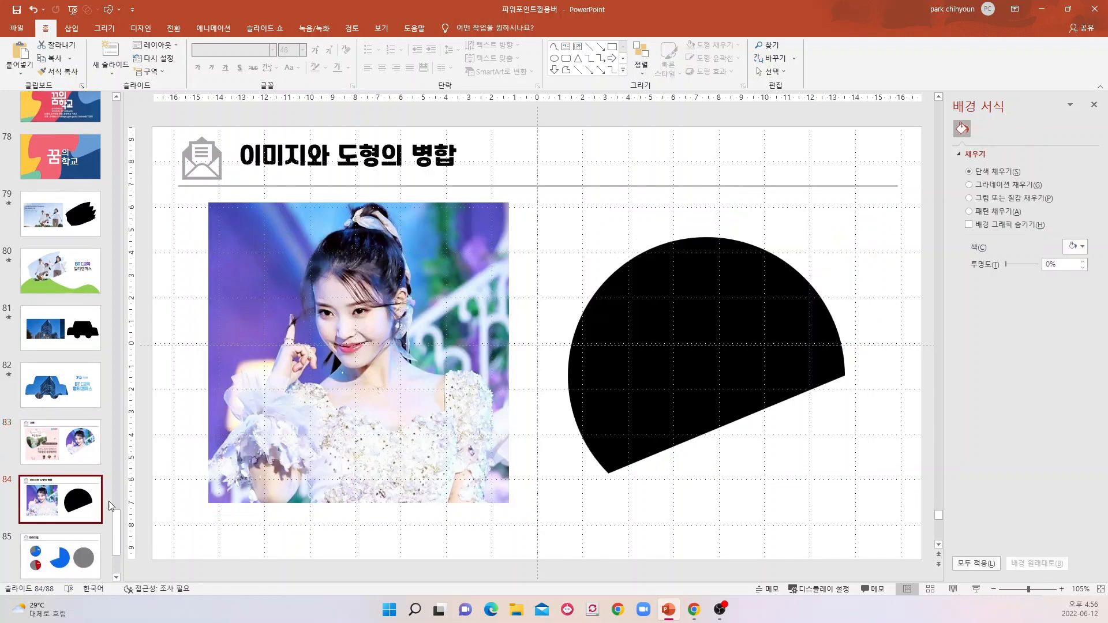
left_click(715, 374)
left_click(119, 9)
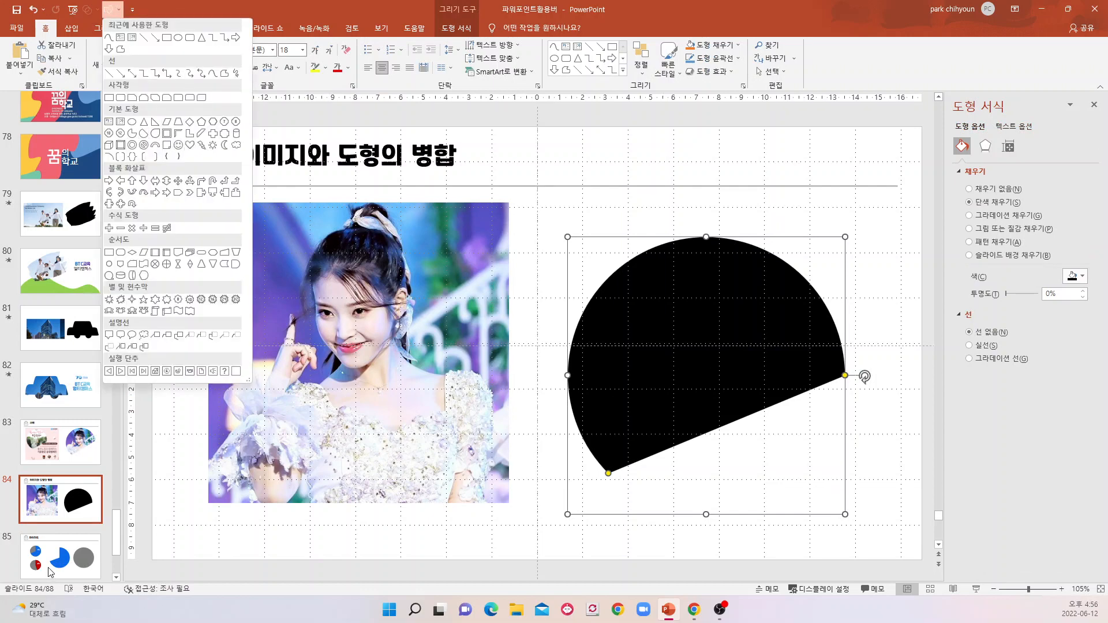
left_click(58, 512)
left_click(62, 446)
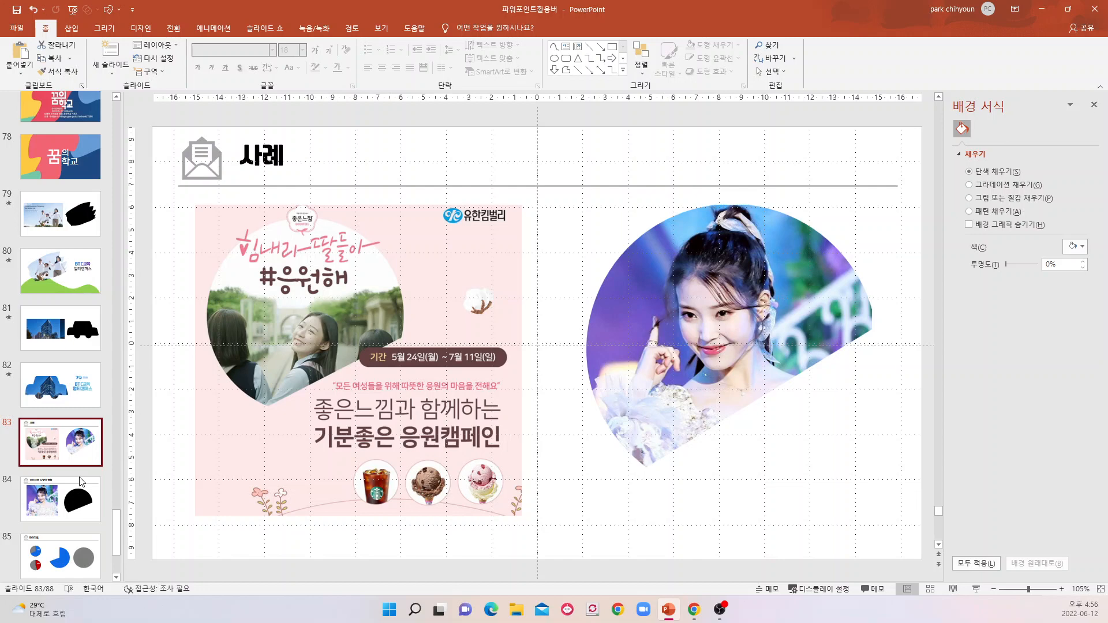
left_click(75, 515)
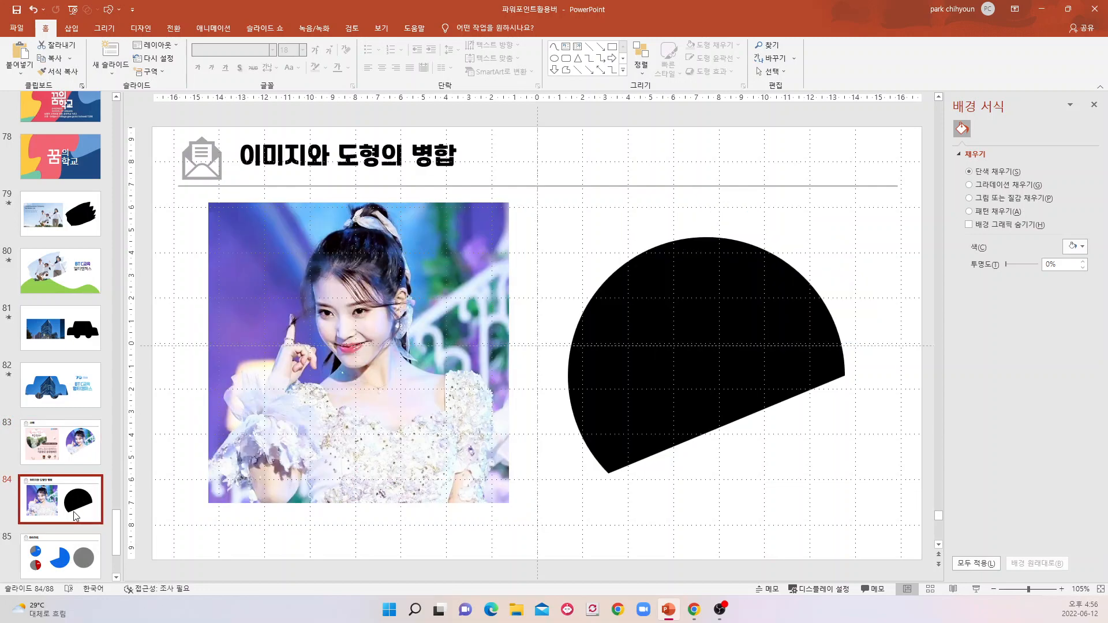
scroll(76, 516, "down", 1)
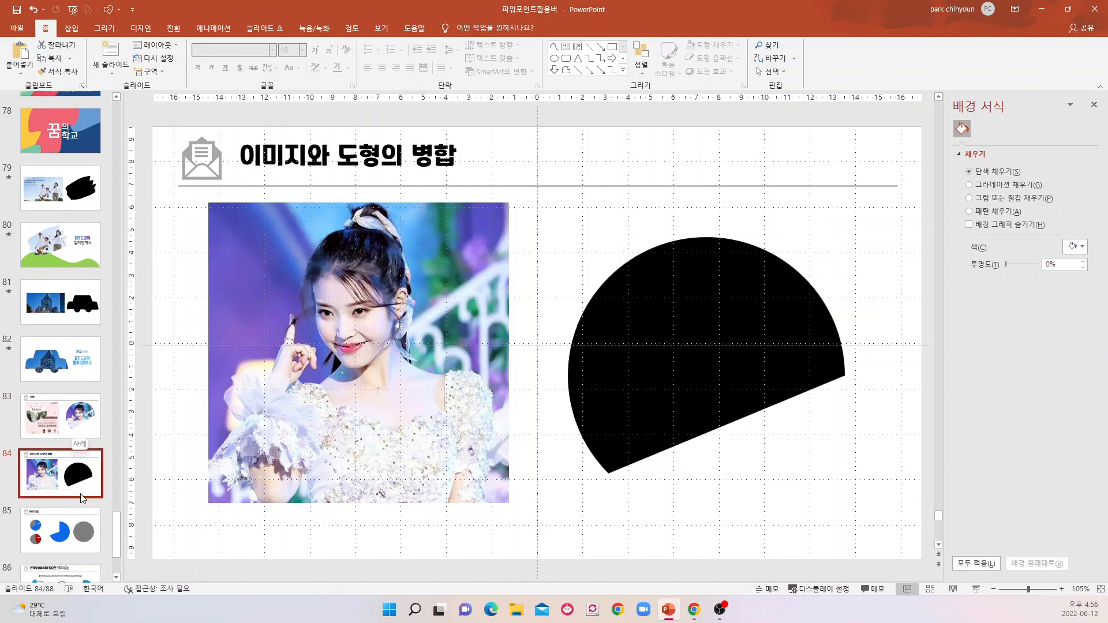
Move the portrait photo toward the slide's centre and place the black cut-off circle over the face on slide 84.
left_click(407, 319)
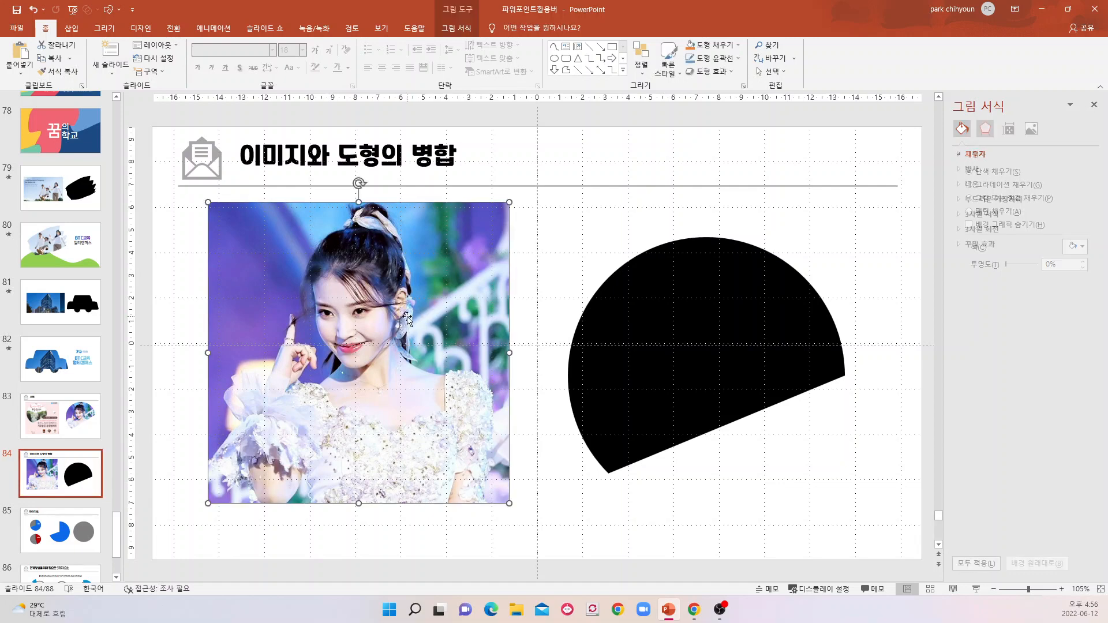
left_click(674, 343)
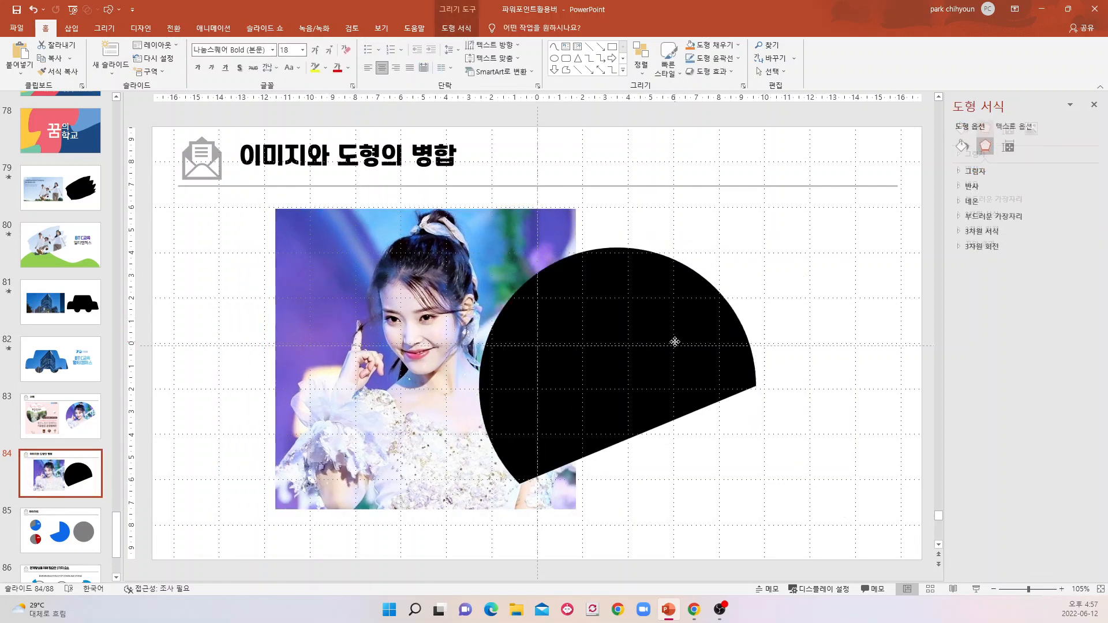
left_click_drag(674, 343, 493, 304)
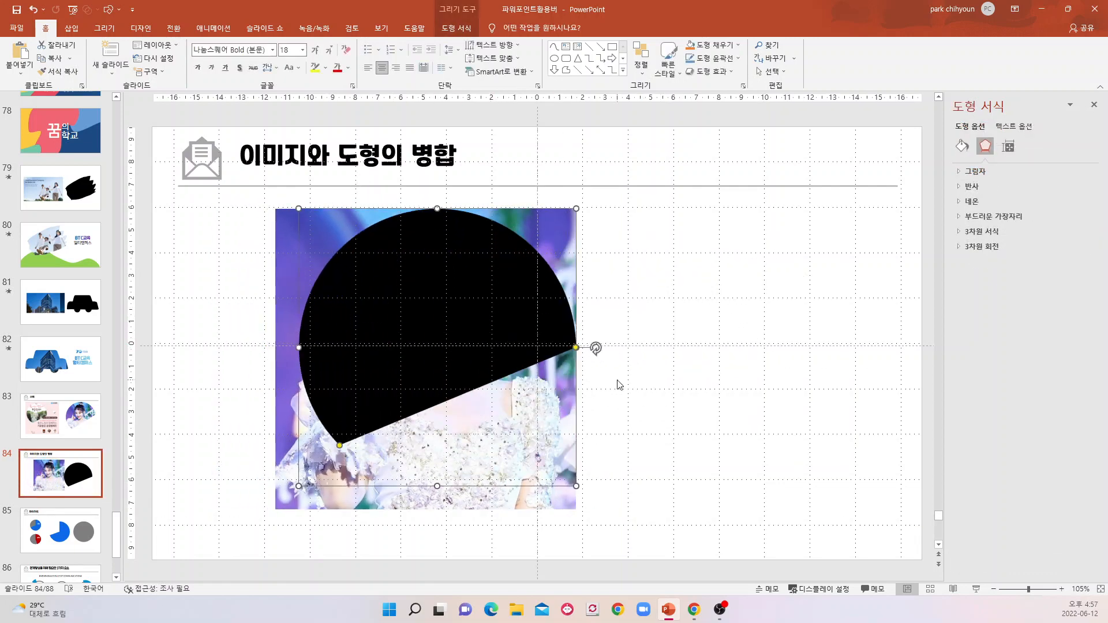
left_click(618, 381)
left_click_drag(461, 342, 450, 348)
left_click(618, 370)
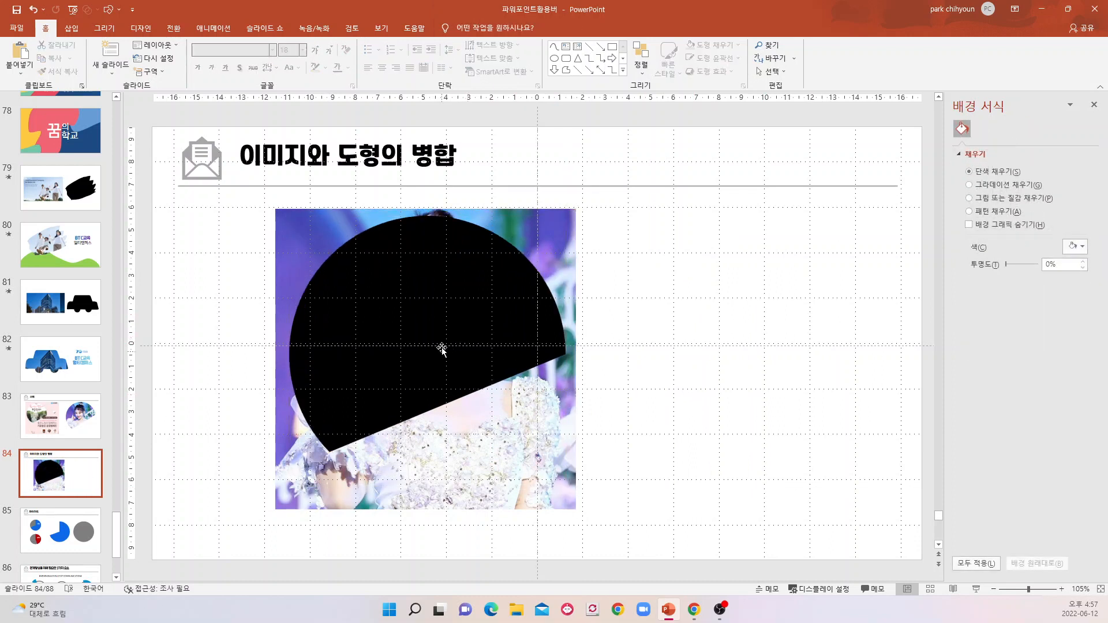
Select the black shape first and the photo second, and preview the Merge Shapes Subtract (빼기) result without applying it.
left_click(373, 284)
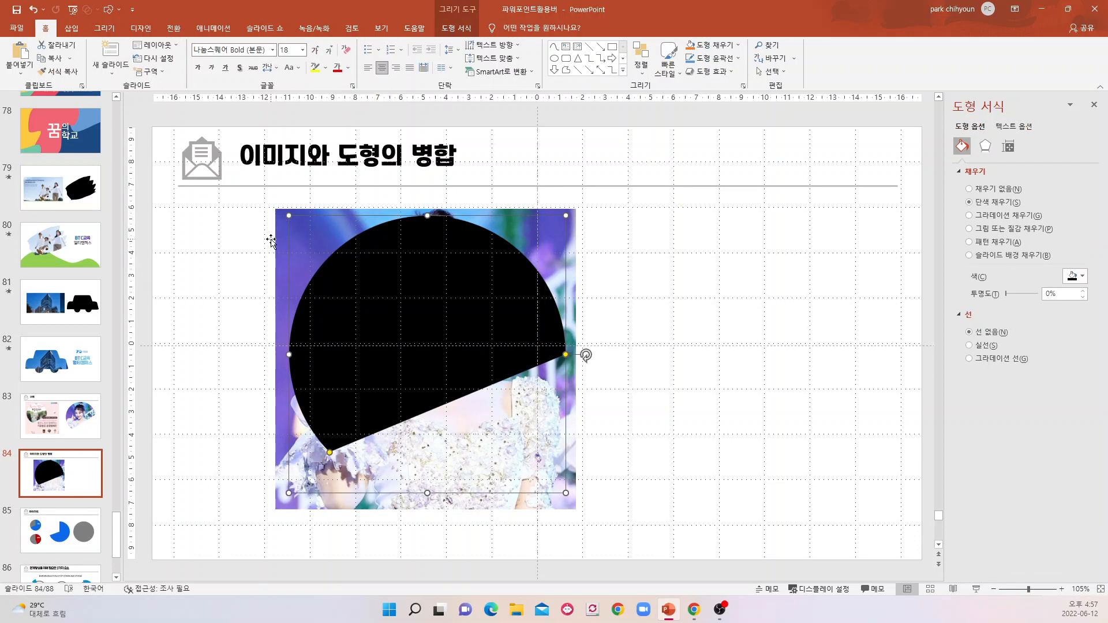
left_click(276, 236, "shift")
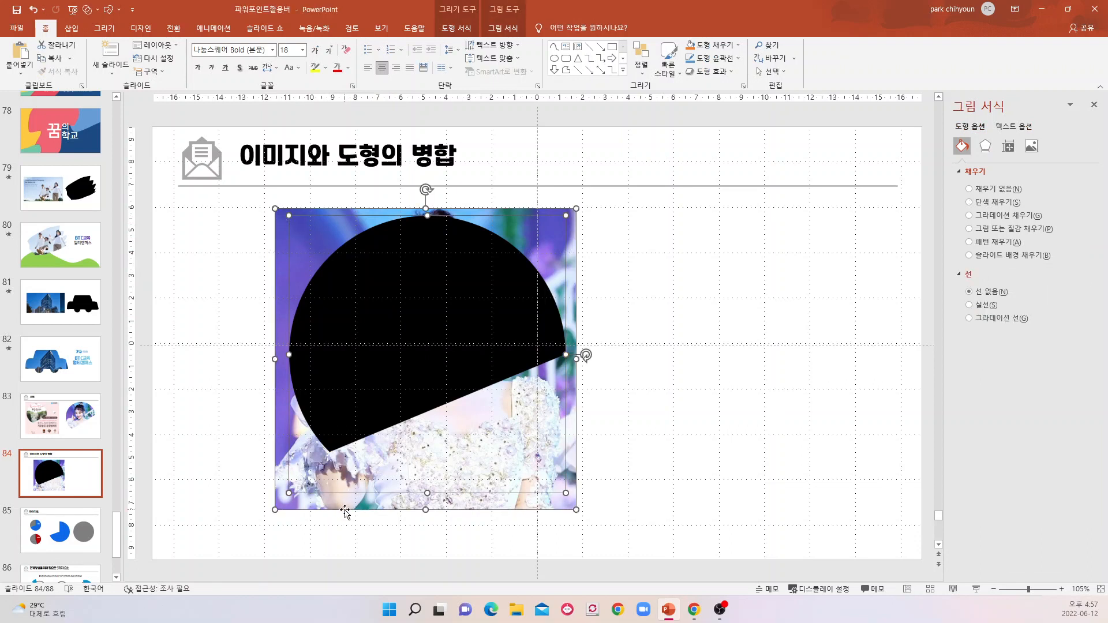
left_click(97, 9)
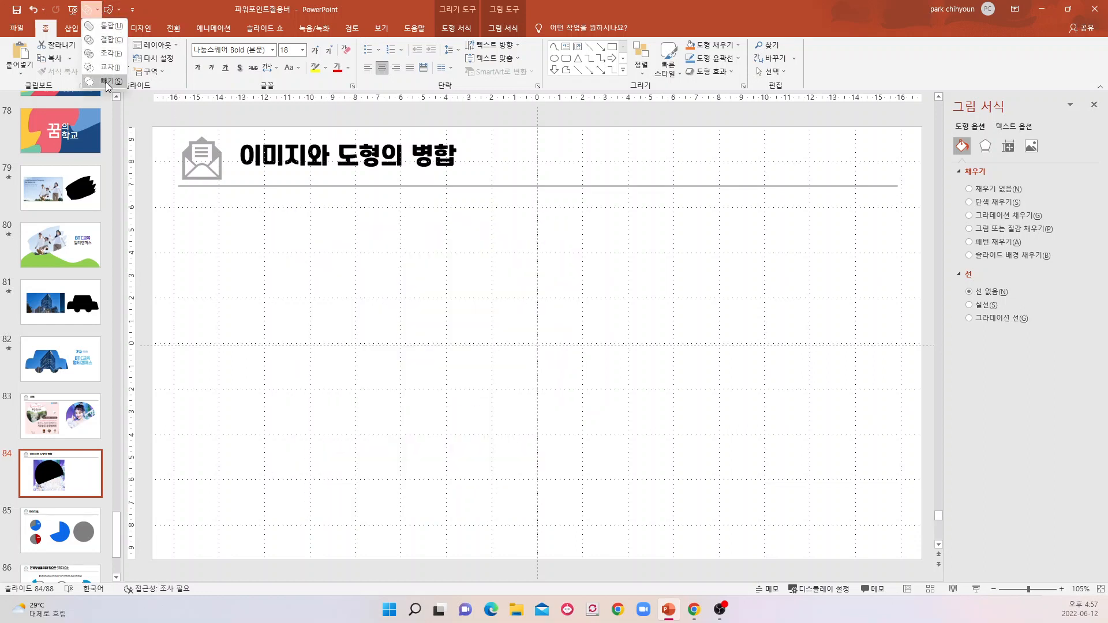
left_click(783, 374)
left_click(716, 280)
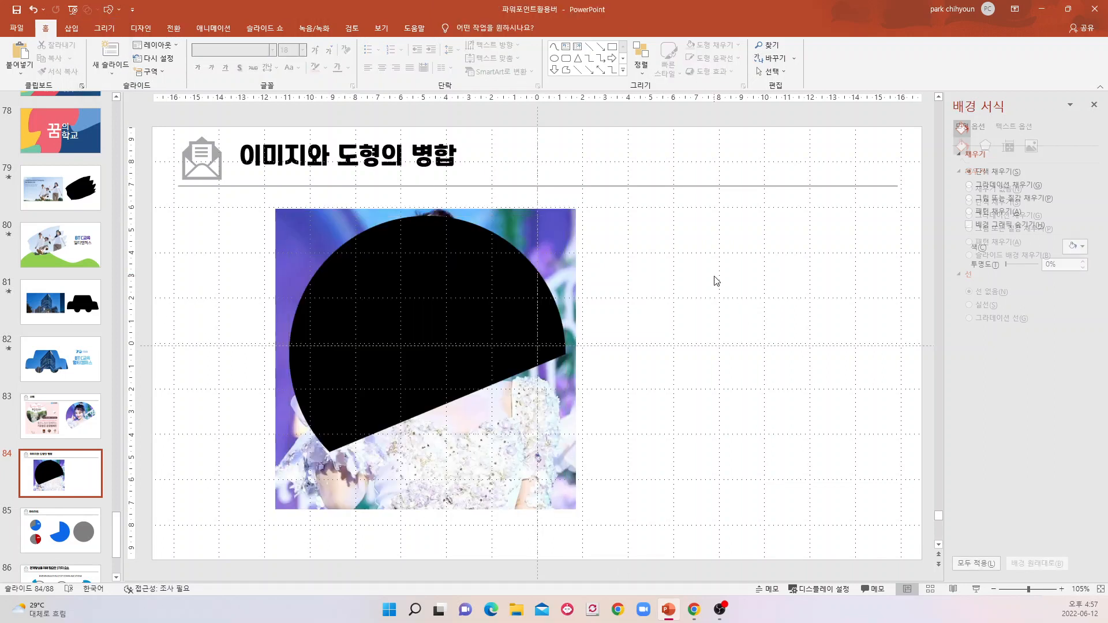
Select the photo first and the black shape second, and view the Merge Shapes options without applying any.
left_click(281, 209)
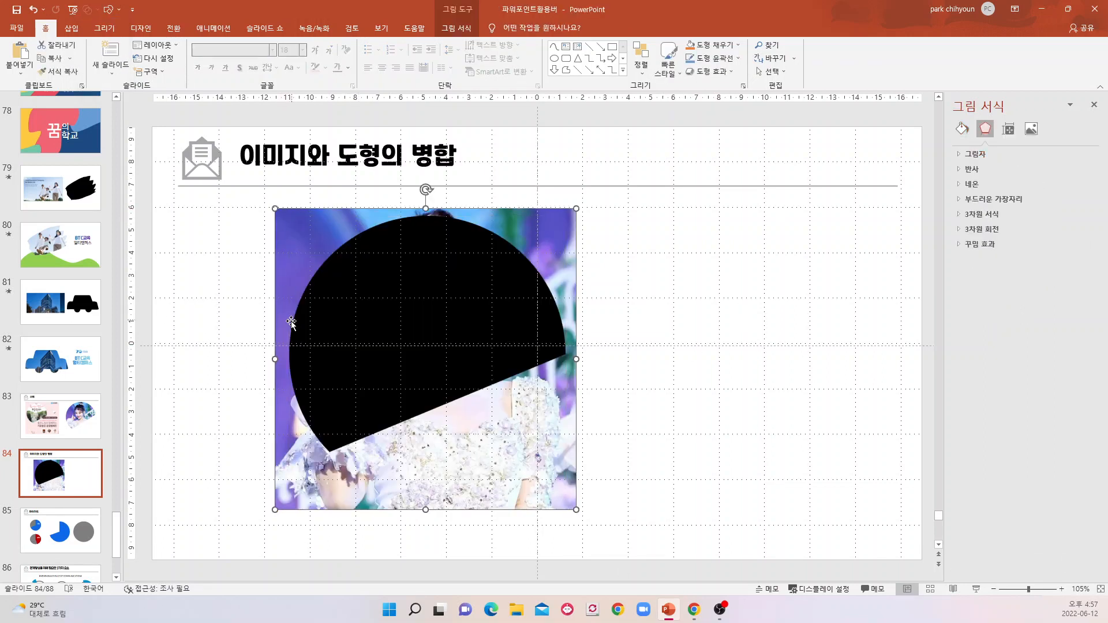
left_click(336, 279, "shift")
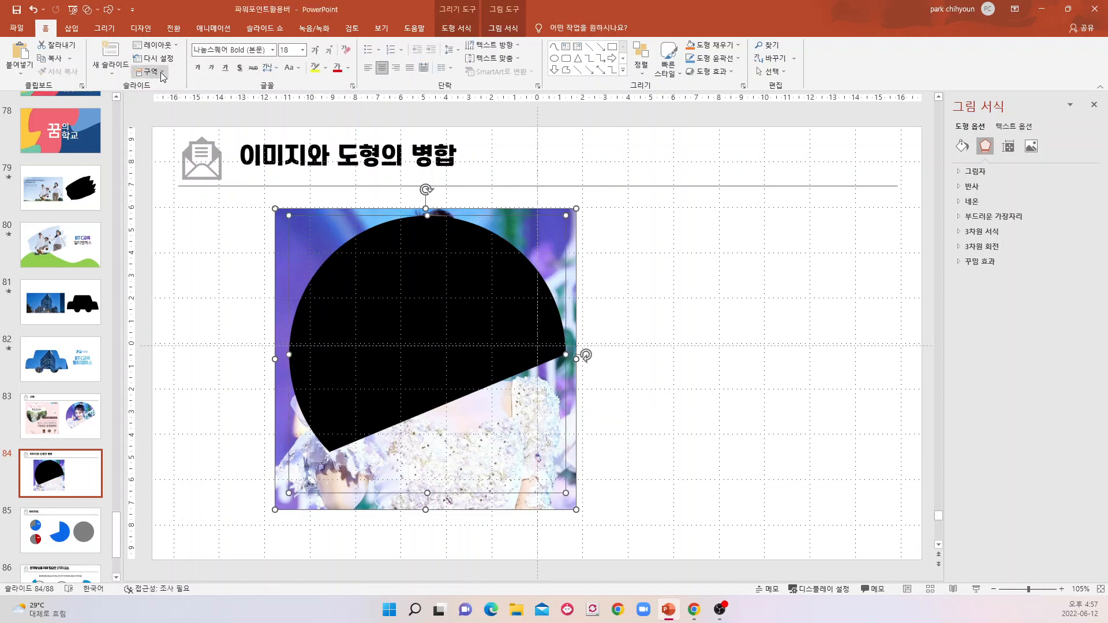
left_click(97, 12)
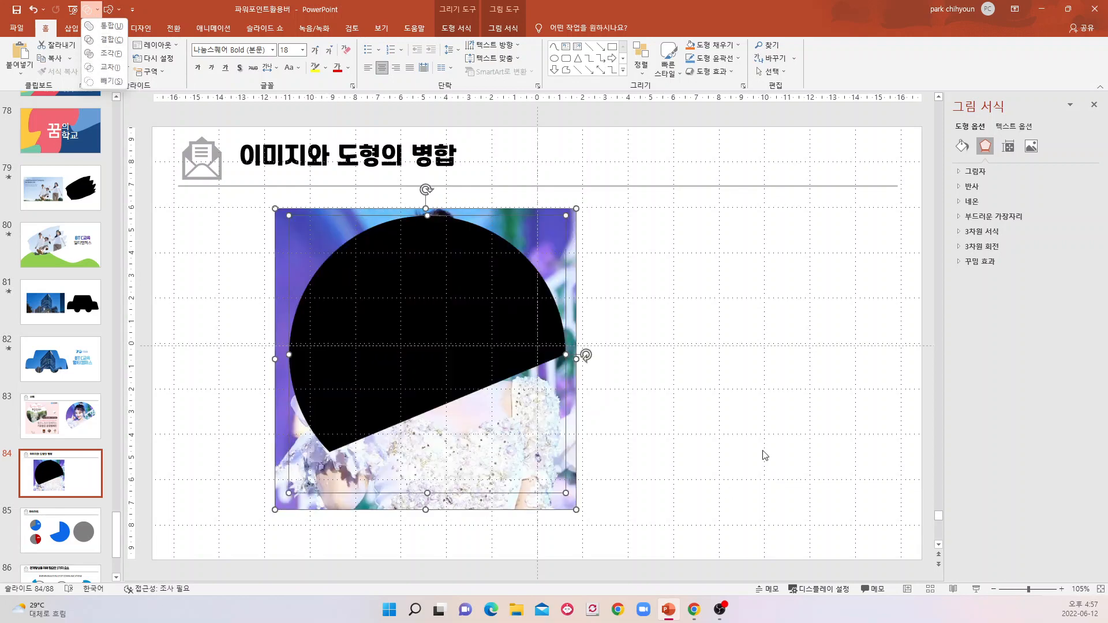
left_click(788, 422)
left_click(611, 346)
Move the black cut-off circle off the photo to its right, and demonstrate selecting the photo first and the shape second.
left_click(441, 275)
left_click_drag(441, 275, 763, 286)
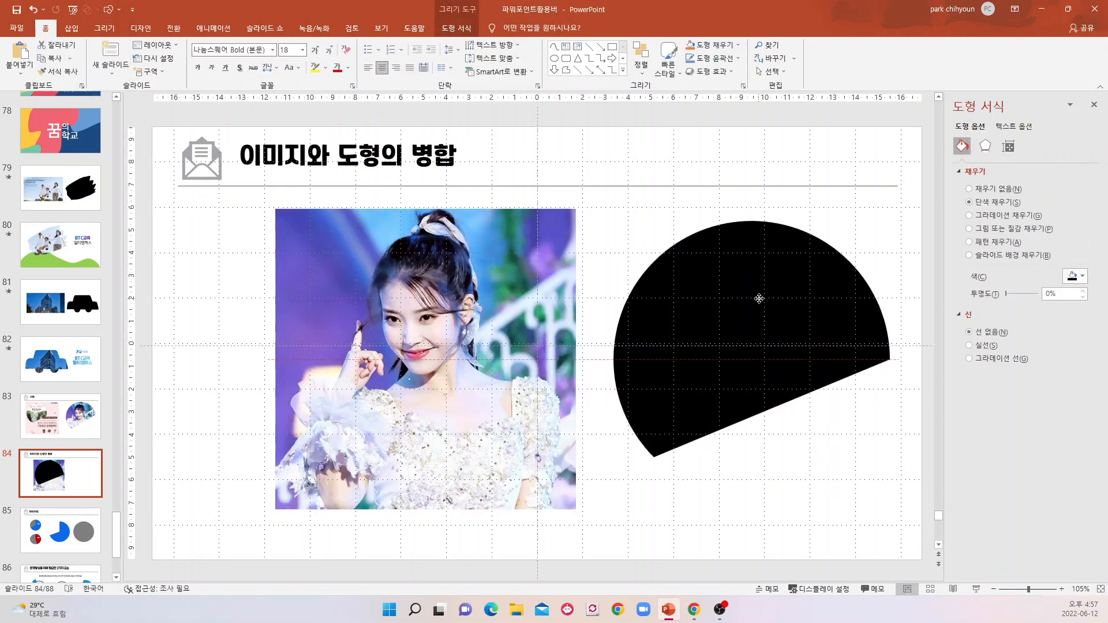
left_click(470, 291)
left_click(687, 297)
left_click(491, 298)
left_click(681, 306)
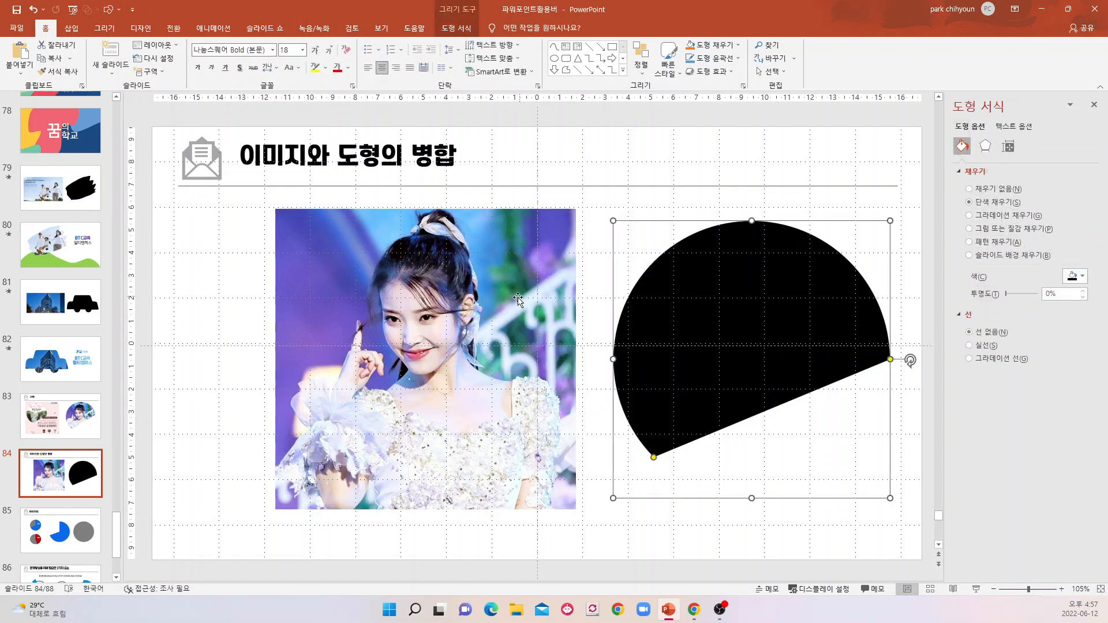
left_click(453, 276)
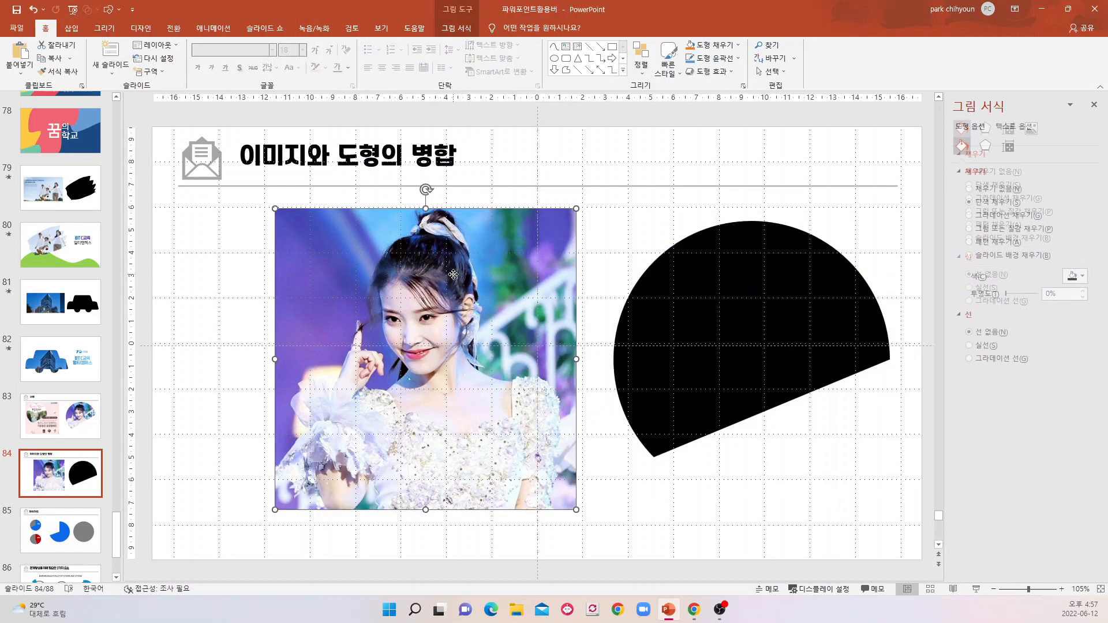
left_click(737, 283, "shift")
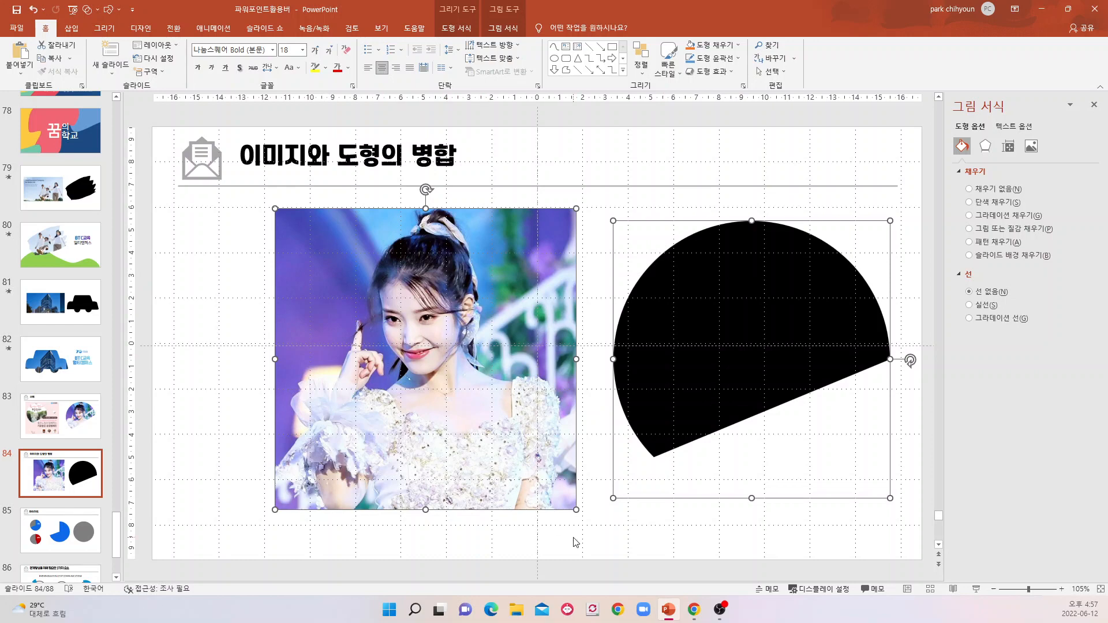
left_click(591, 536)
Place the black cut-off circle back over the photo, and demonstrate selecting the shape first and the photo second.
left_click(430, 383)
left_click_drag(722, 307, 409, 293)
left_click(619, 331)
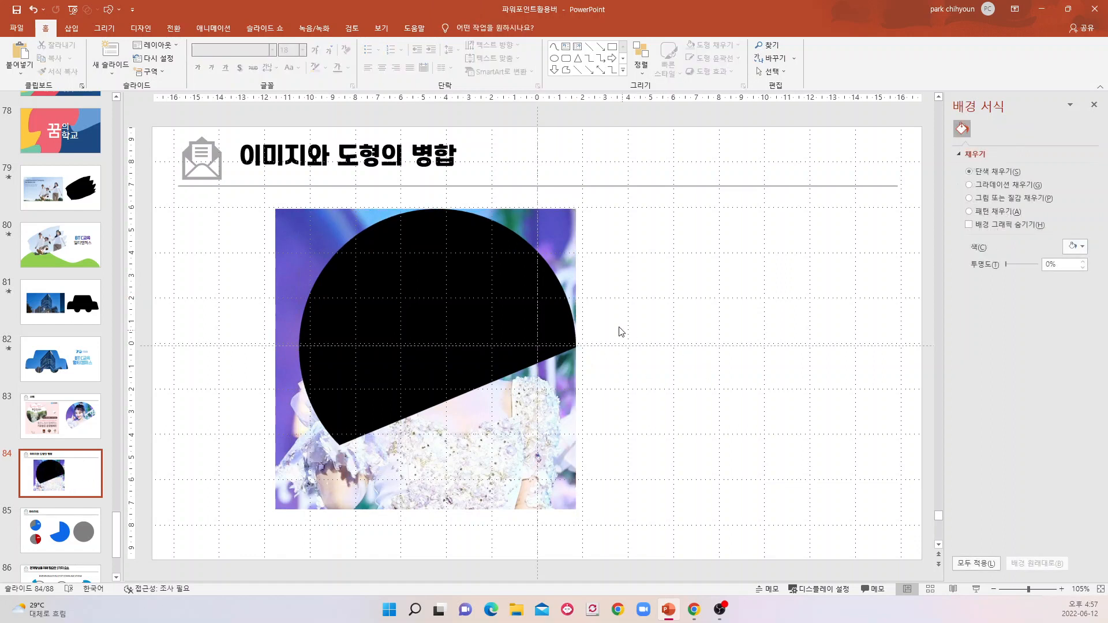
left_click(423, 300)
left_click(281, 247, "shift")
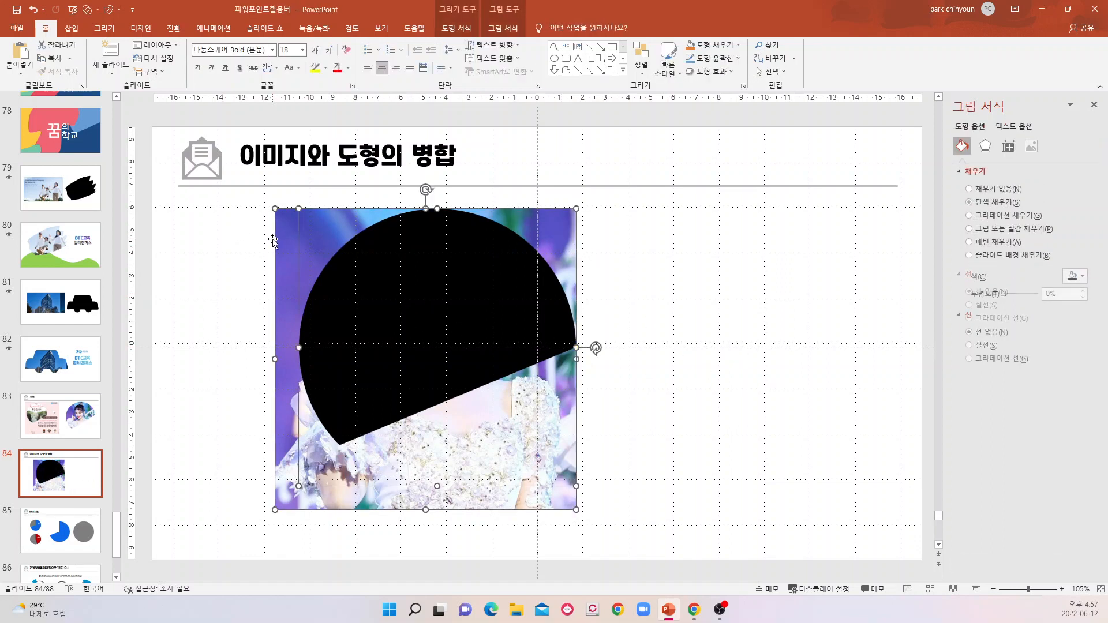
left_click(753, 512)
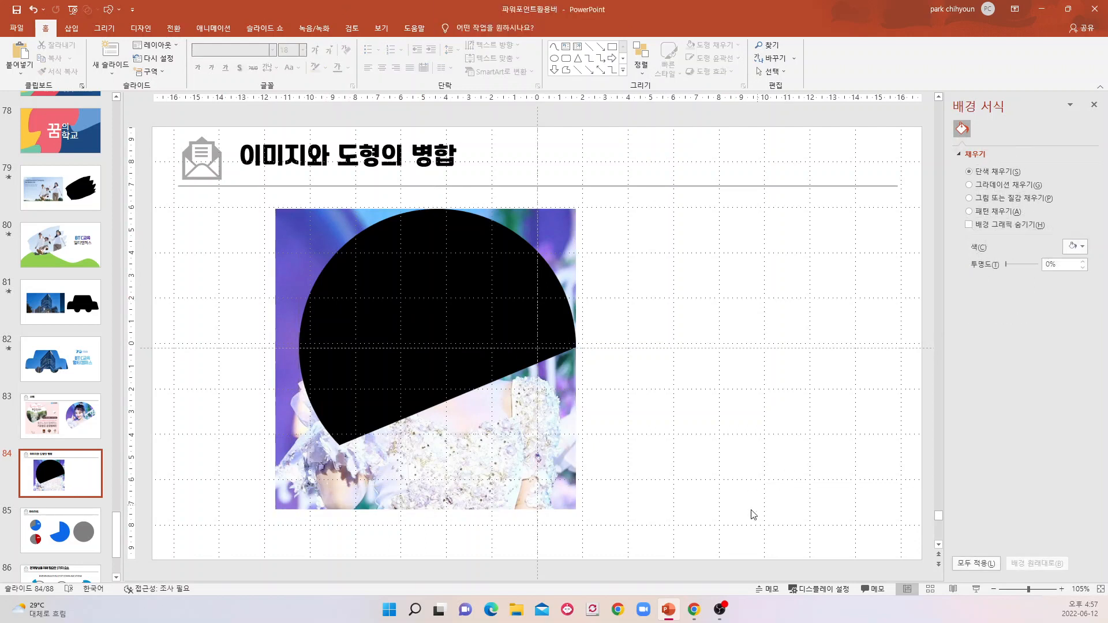
Select the photo first and the black shape second, and shift both together slightly toward the slide's left edge.
left_click(277, 220)
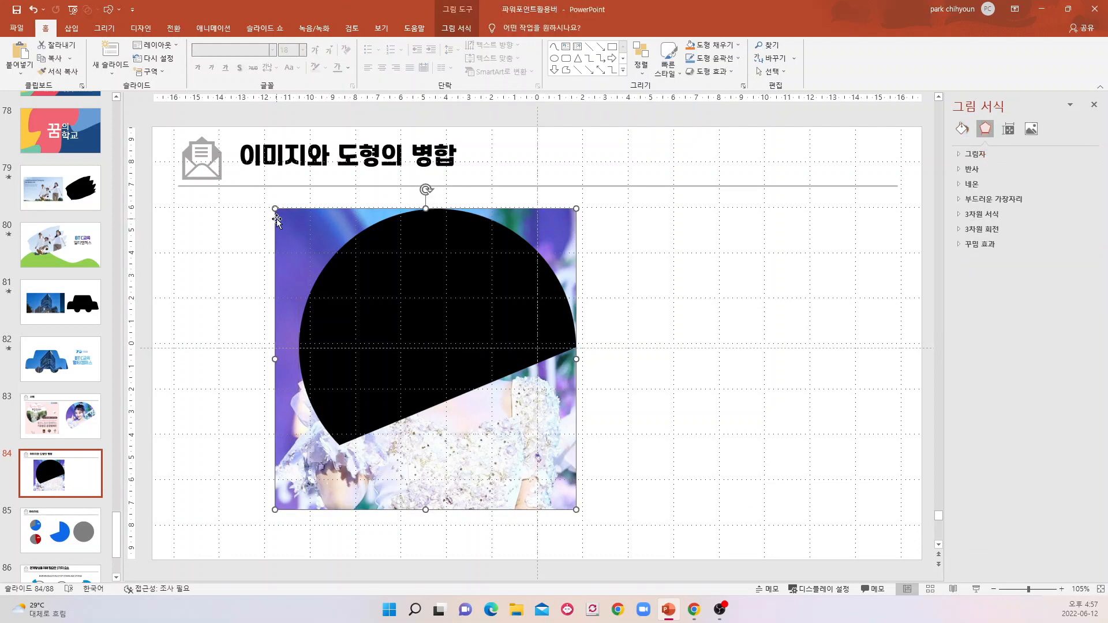
left_click(407, 282, "shift")
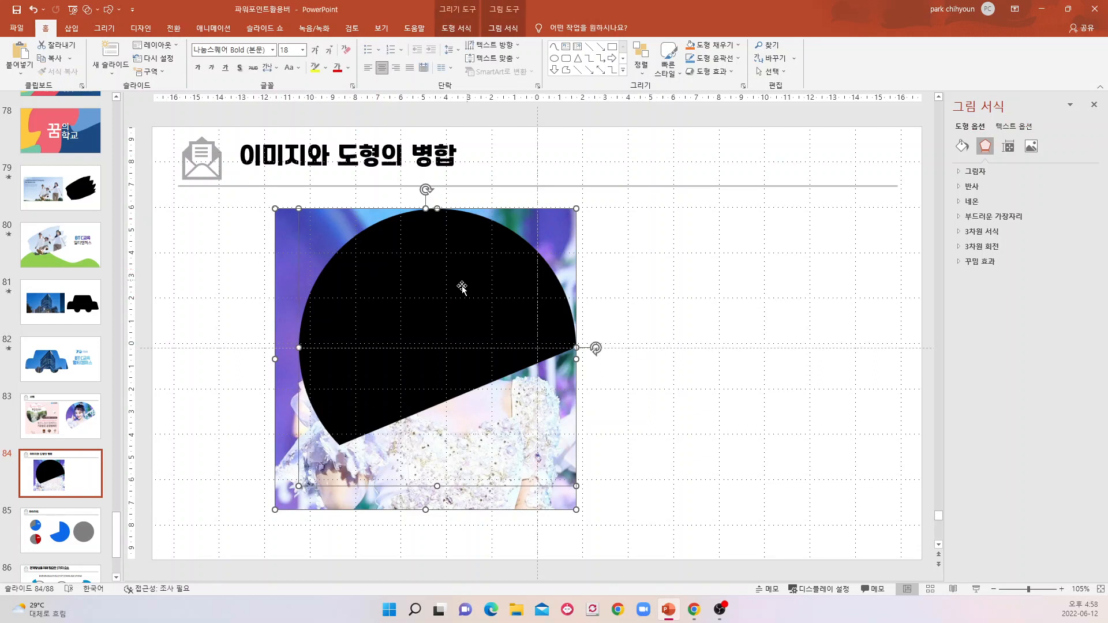
left_click_drag(429, 295, 373, 297)
left_click(648, 398)
Move the black cut-off circle off the photo to its right, and nudge the photo and shape slightly closer together.
left_click_drag(373, 335, 686, 338)
left_click_drag(708, 361, 709, 362)
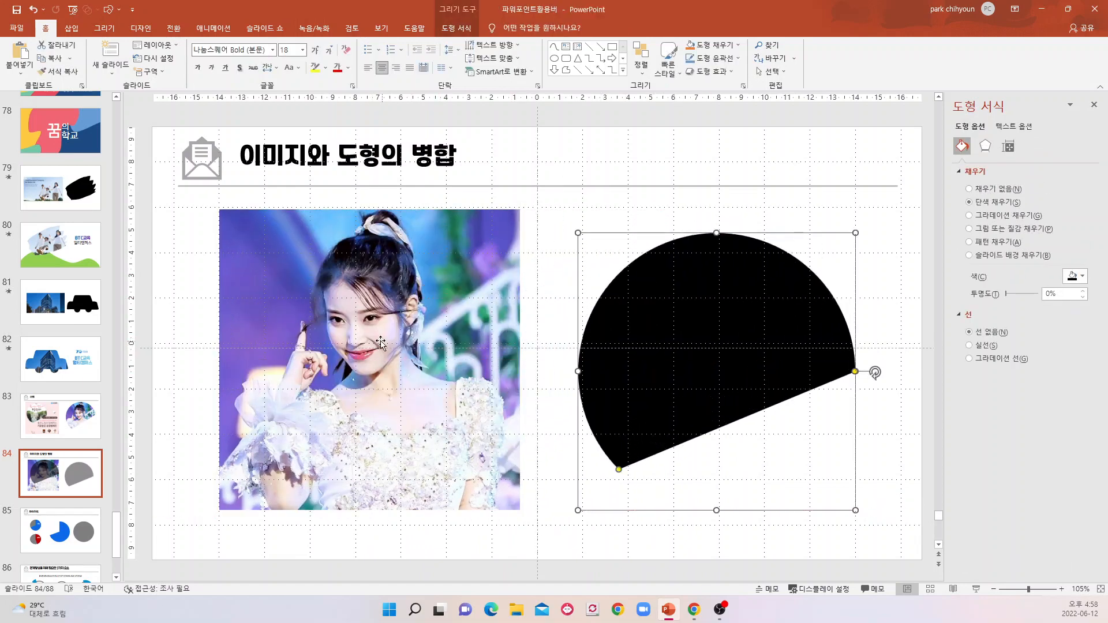
left_click(386, 345)
left_click(594, 359)
left_click(439, 343)
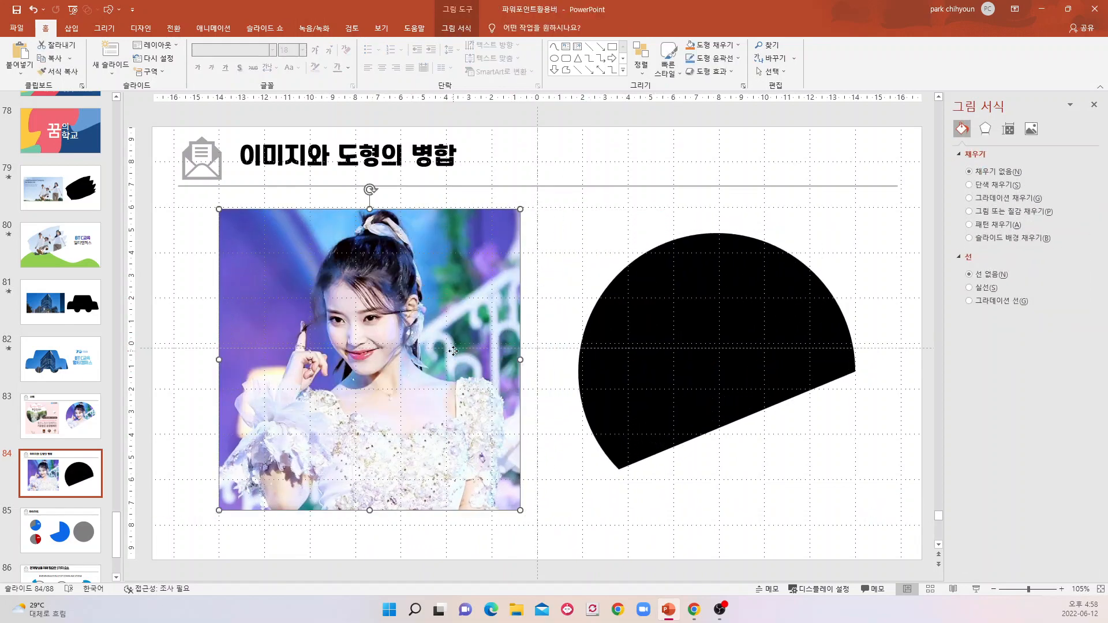
mouse_move(459, 348)
left_mouse_down()
mouse_move(484, 348)
mouse_move(474, 349)
left_mouse_up()
left_click_drag(659, 338, 653, 336)
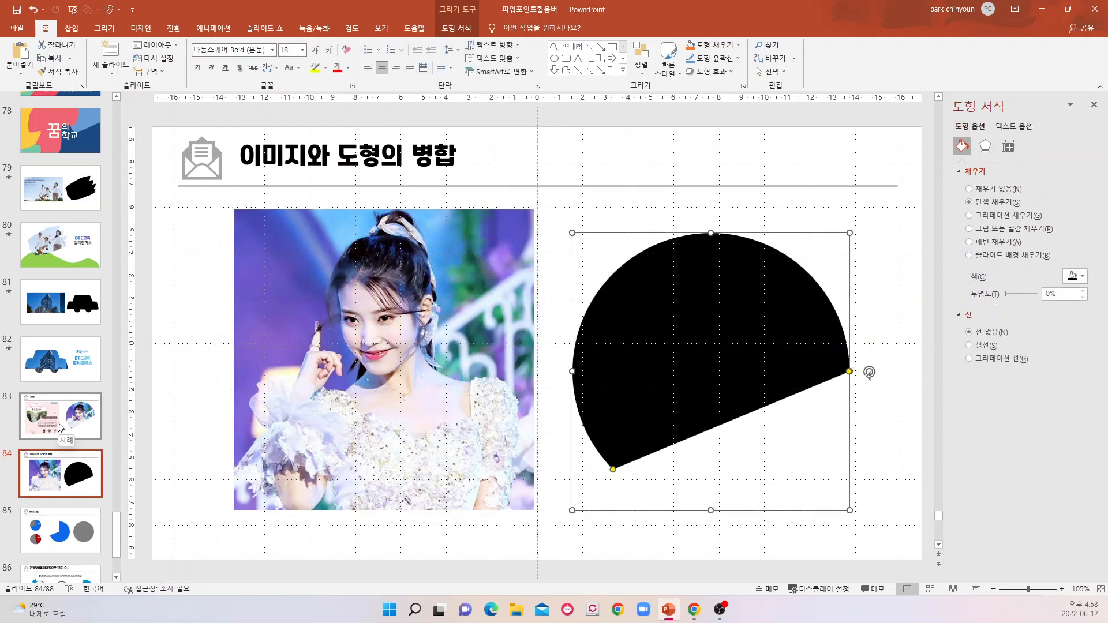
Open slide 85 with the 파이차트 pie charts, the blue partial circle and the grey circle.
scroll(59, 424, "down", 1)
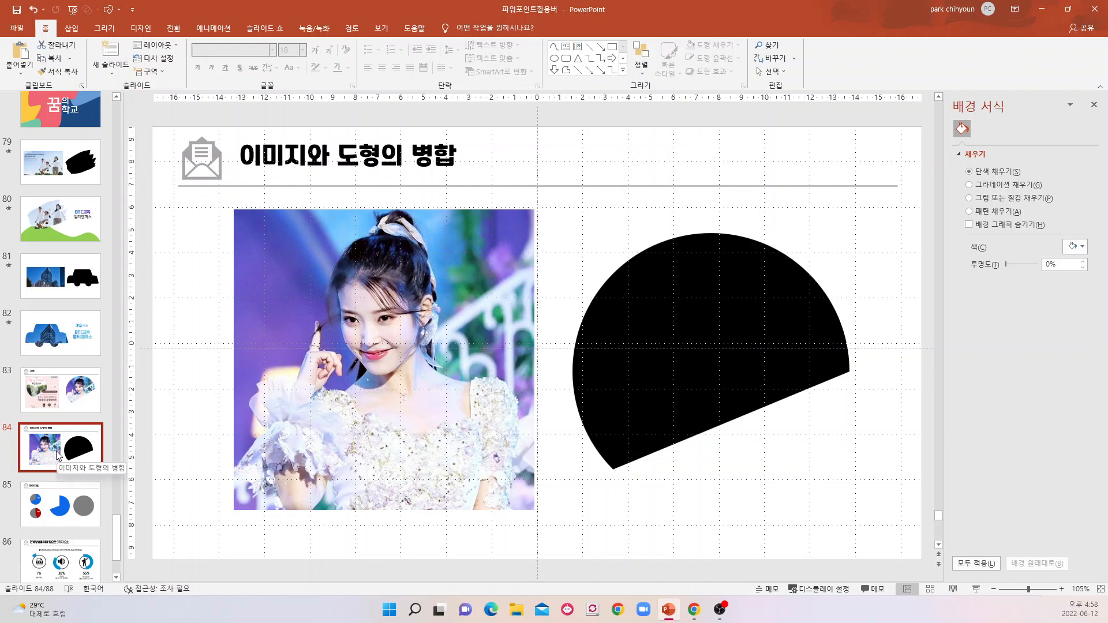
scroll(66, 430, "down", 2)
scroll(69, 429, "down", 3)
left_click(67, 391)
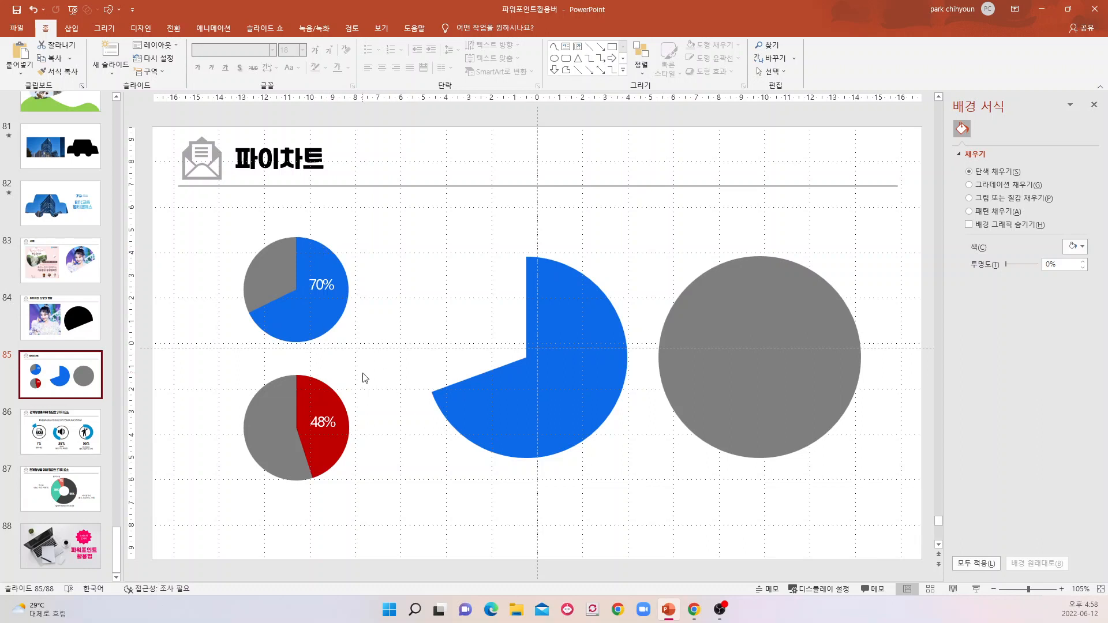
Move the large blue partial circle over the 48% pie chart, and shift the large grey circle slightly up and left.
left_click(508, 383)
left_click_drag(564, 389, 308, 448)
left_click(712, 354)
left_click_drag(740, 370, 739, 338)
left_click(312, 428)
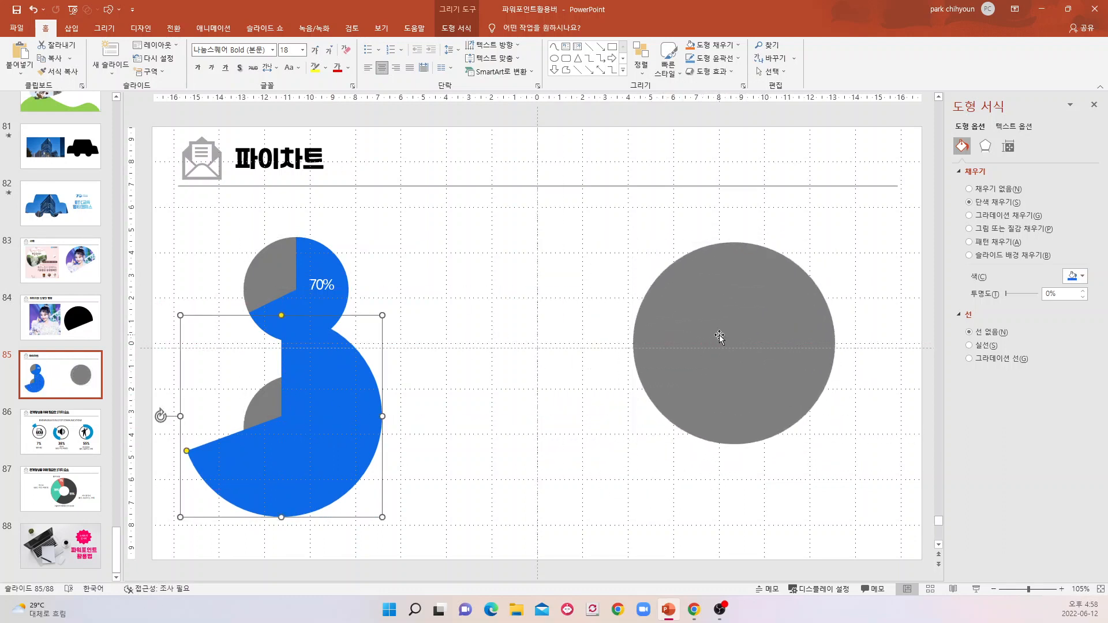
Draw a partial circle about 8.36 cm wide and high just left of the large grey circle.
left_click(720, 335)
left_click(109, 9)
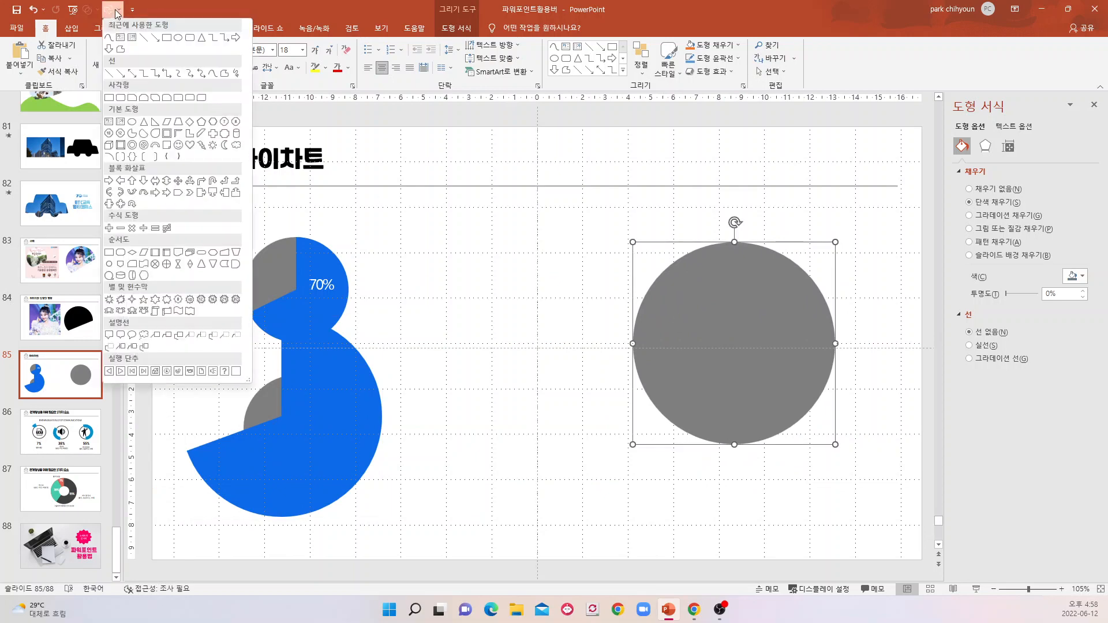
left_click(134, 139)
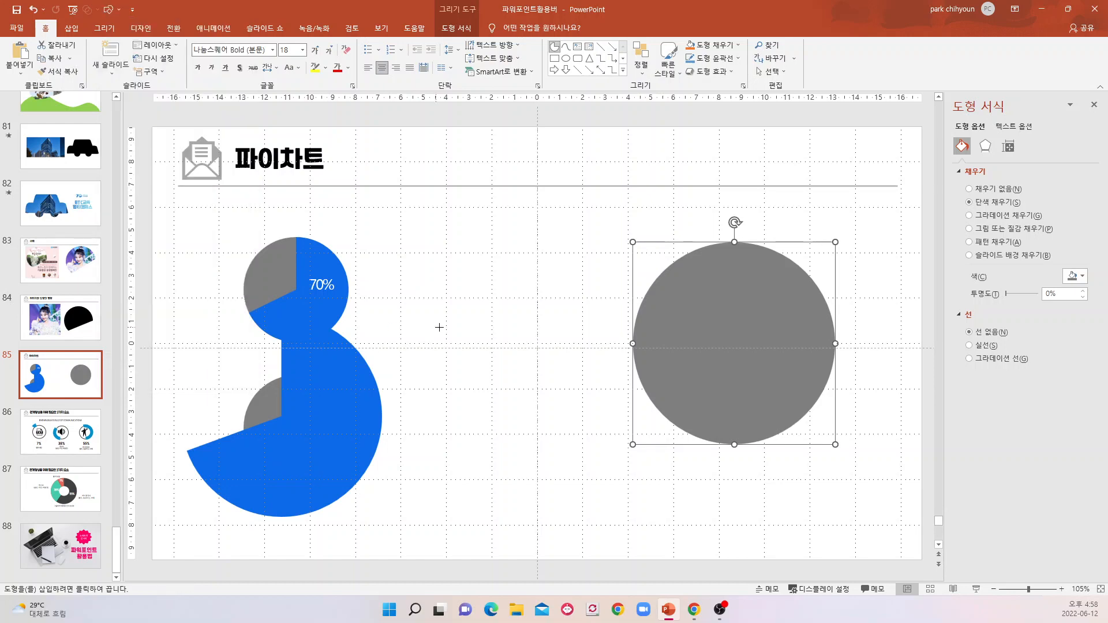
left_click_drag(445, 262, 599, 455)
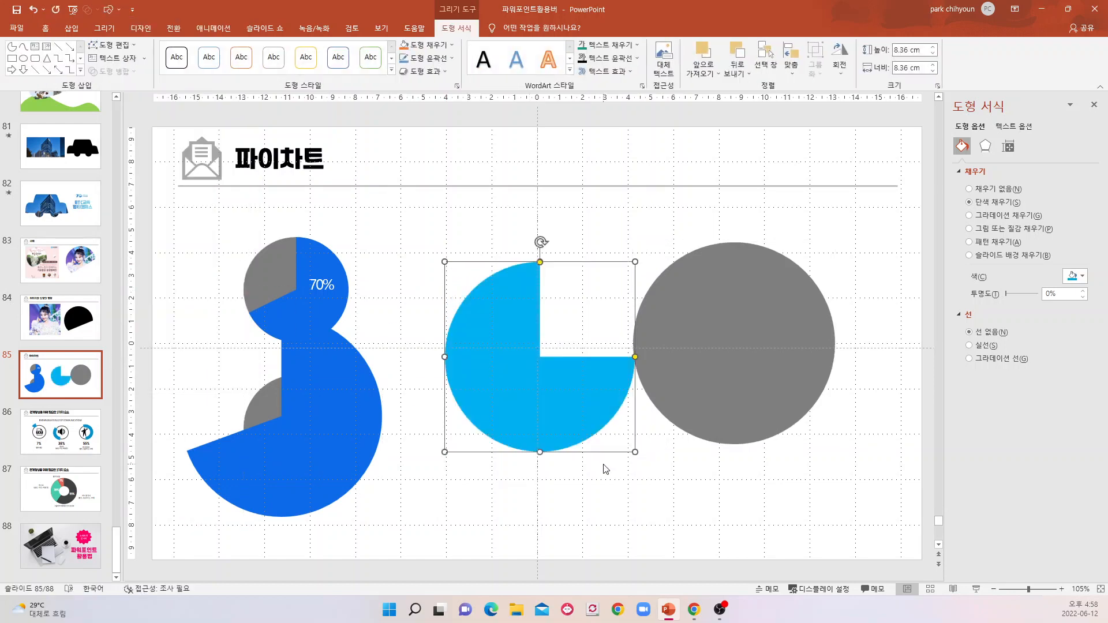
left_click(619, 504)
Delete the large dark blue partial circle that overlaps the small pie charts.
left_click(338, 421)
left_click_drag(339, 421, 389, 484)
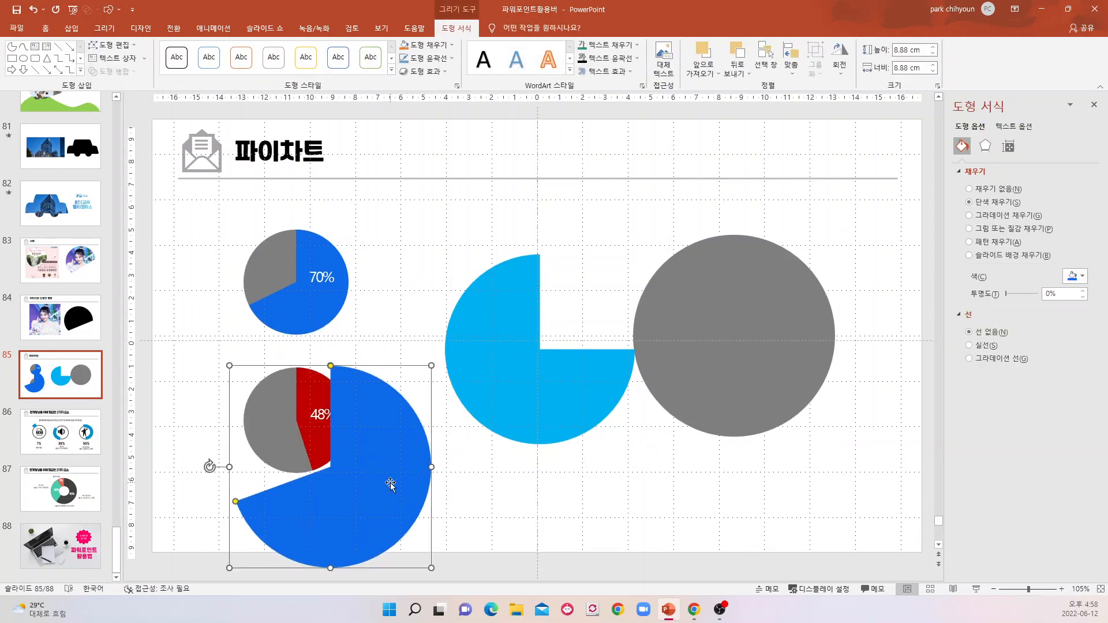
key("Delete")
Clear the slide's right half by deleting the large grey circle and the light blue partial circle.
left_click(543, 384)
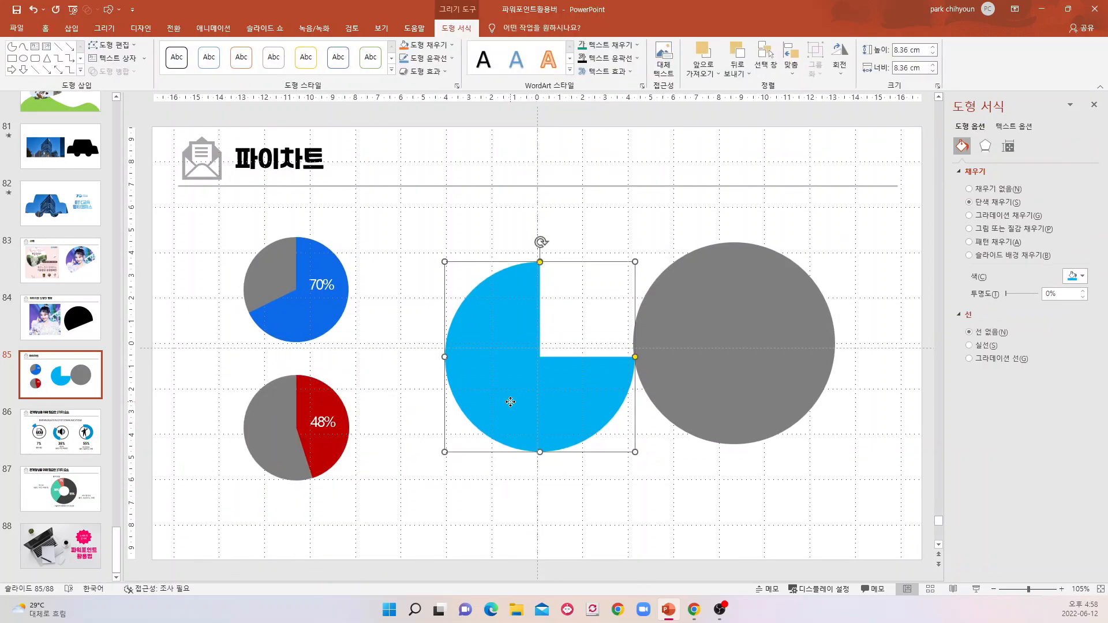
left_click_drag(510, 401, 485, 381)
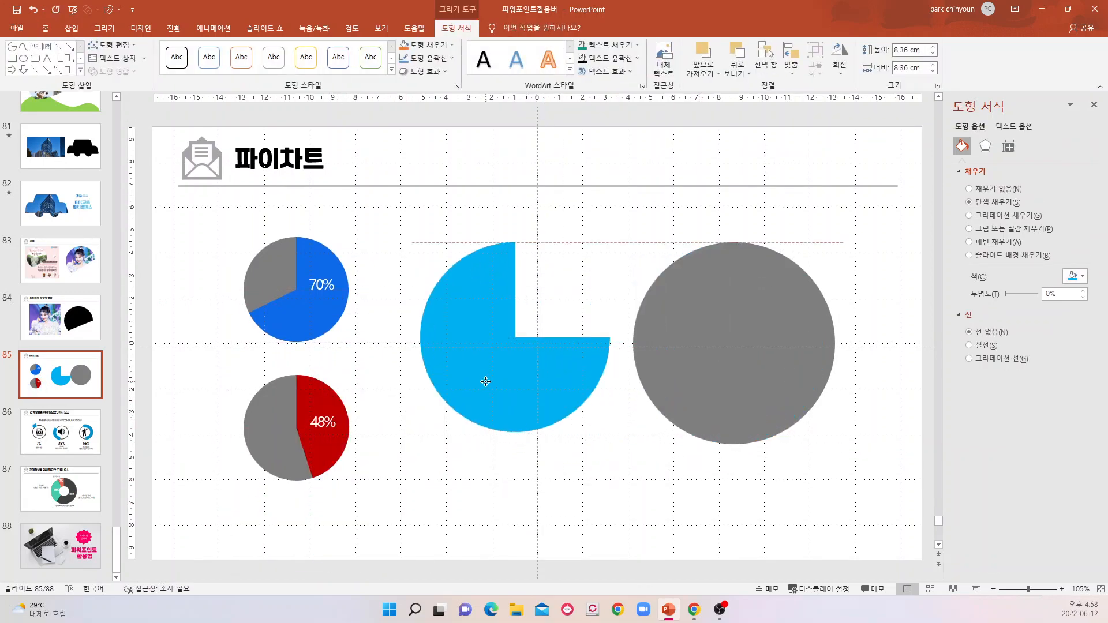
left_click(718, 381)
key("Delete")
left_click(525, 340)
key("Delete")
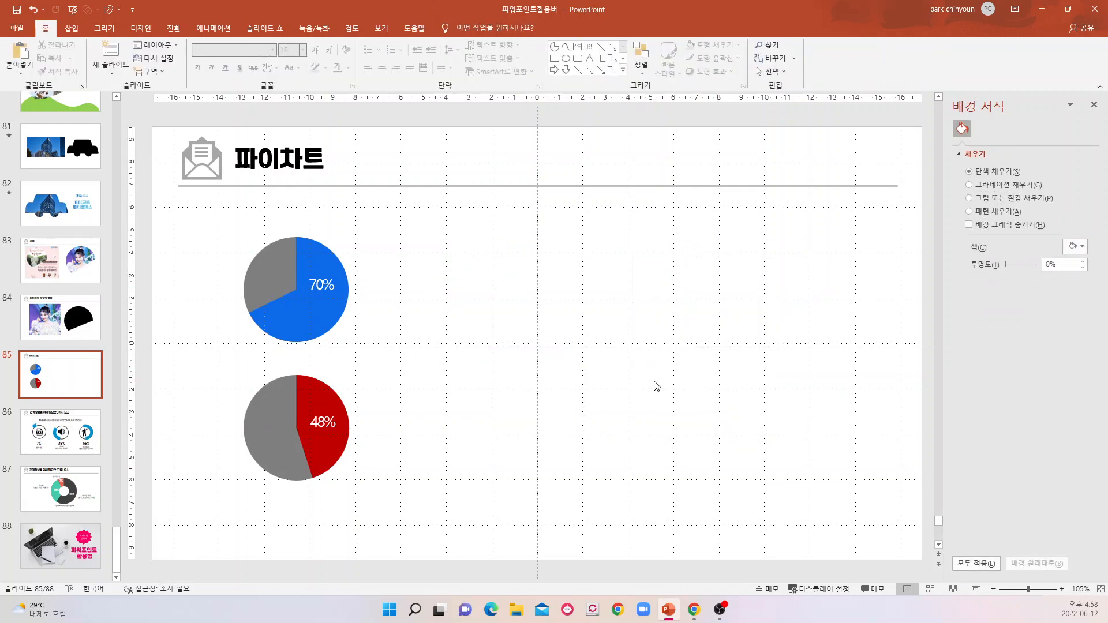
Draw a circle about 8.26 cm in diameter in the empty area right of the small pie charts.
left_click(71, 28)
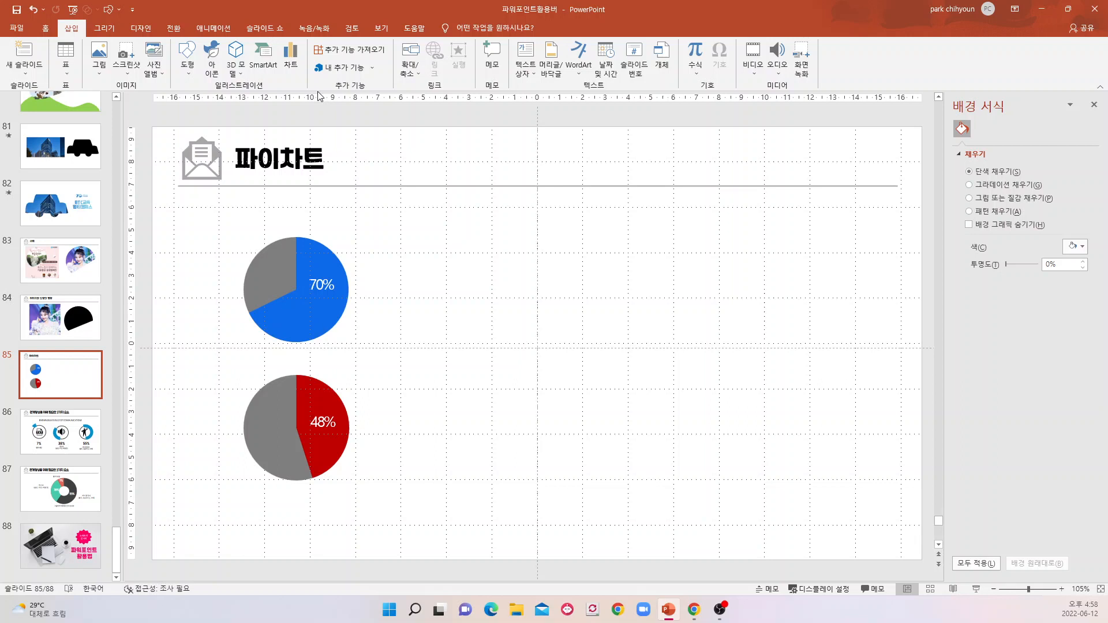
left_click(187, 58)
left_click(263, 98)
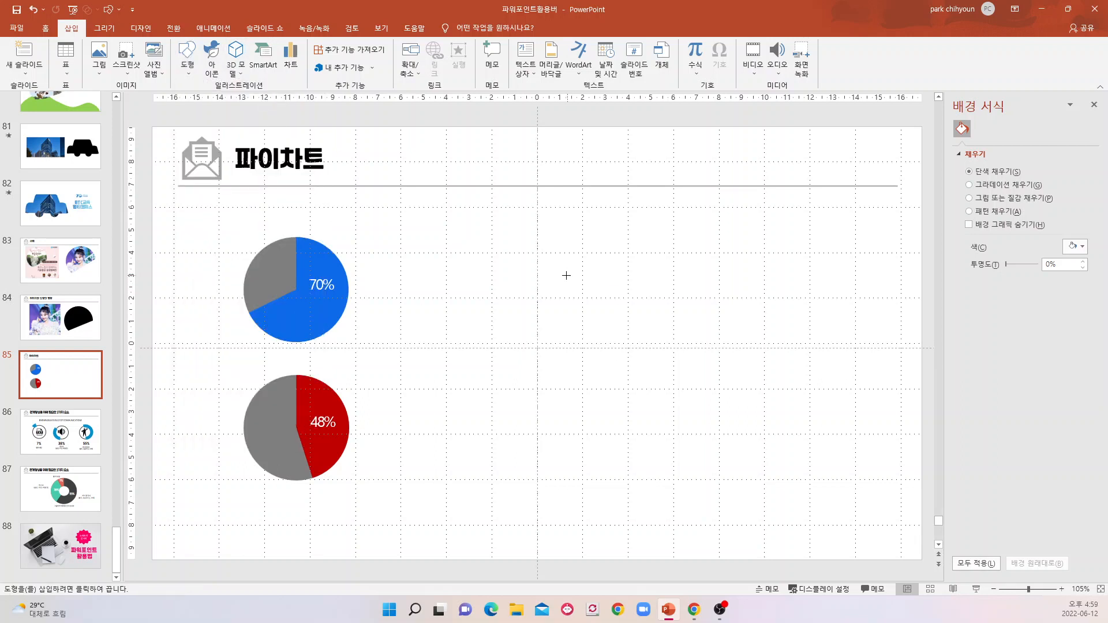
left_click_drag(551, 262, 697, 457)
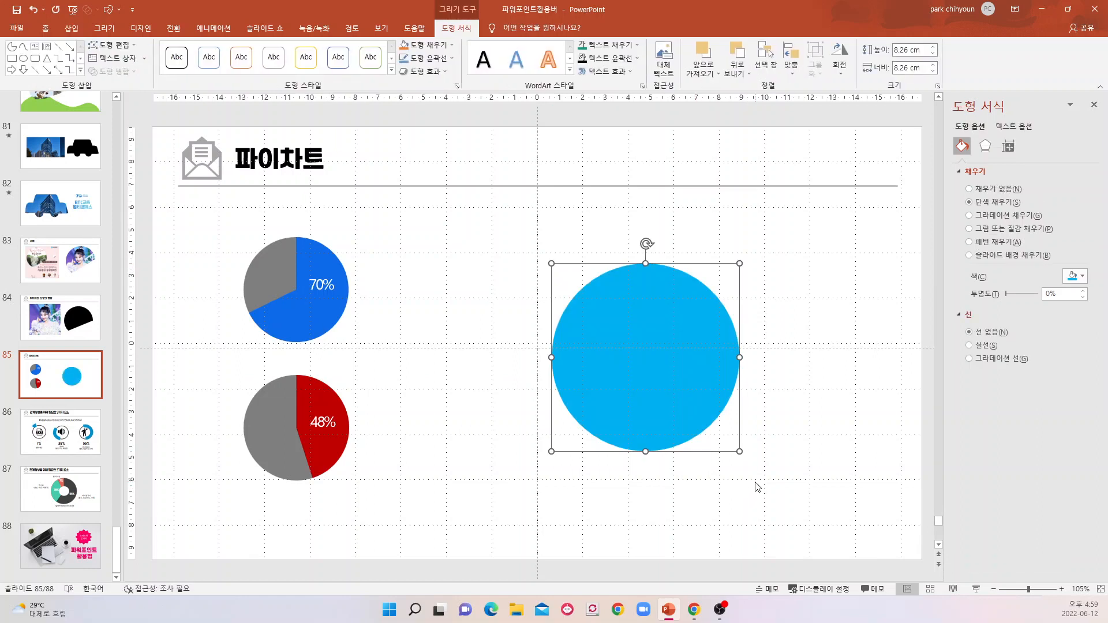